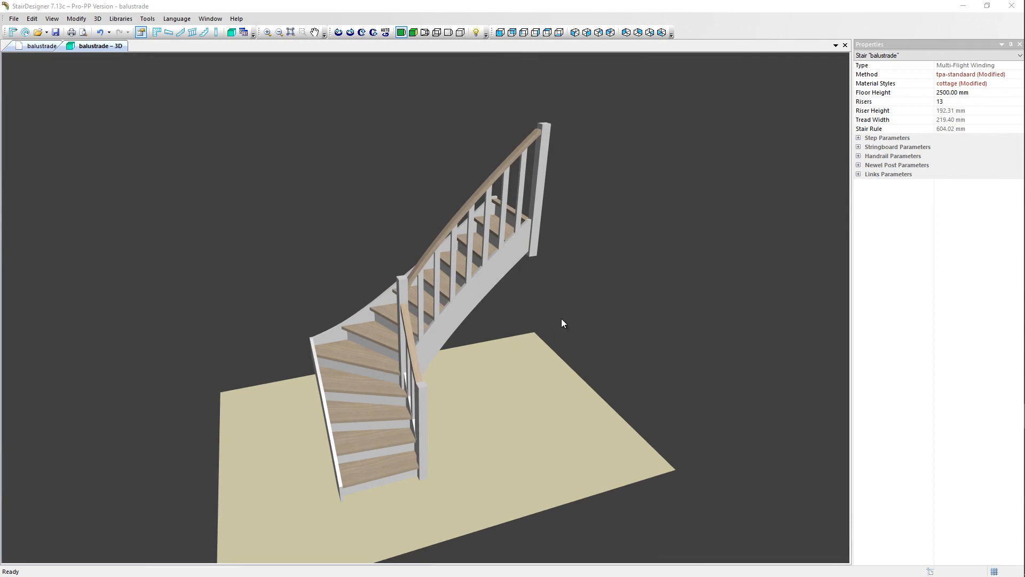
{"action": "left_click_drag", "start_coordinate": [586, 291], "coordinate": [244, 293]}
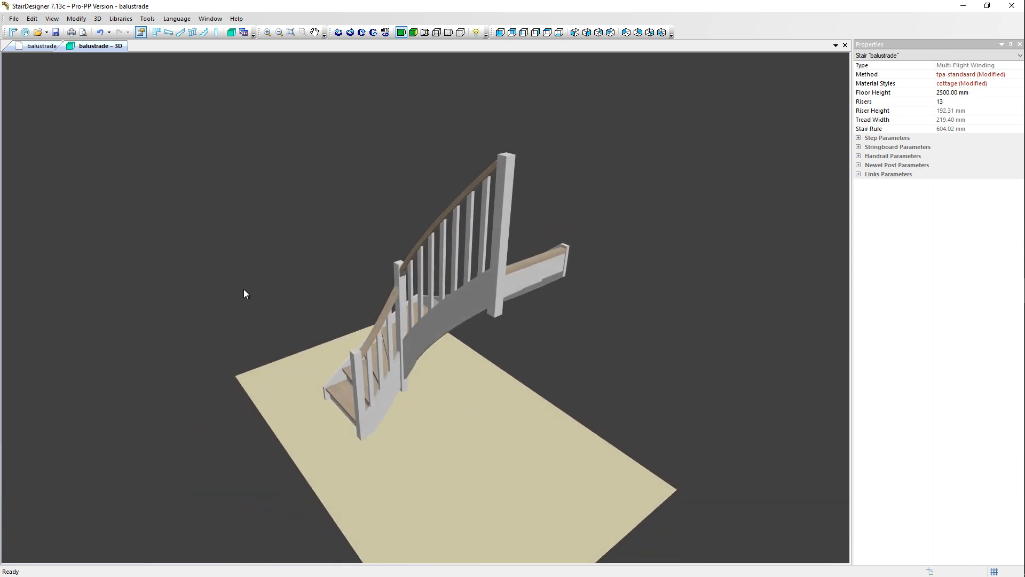
{"action": "left_click_drag", "start_coordinate": [358, 414], "coordinate": [587, 404]}
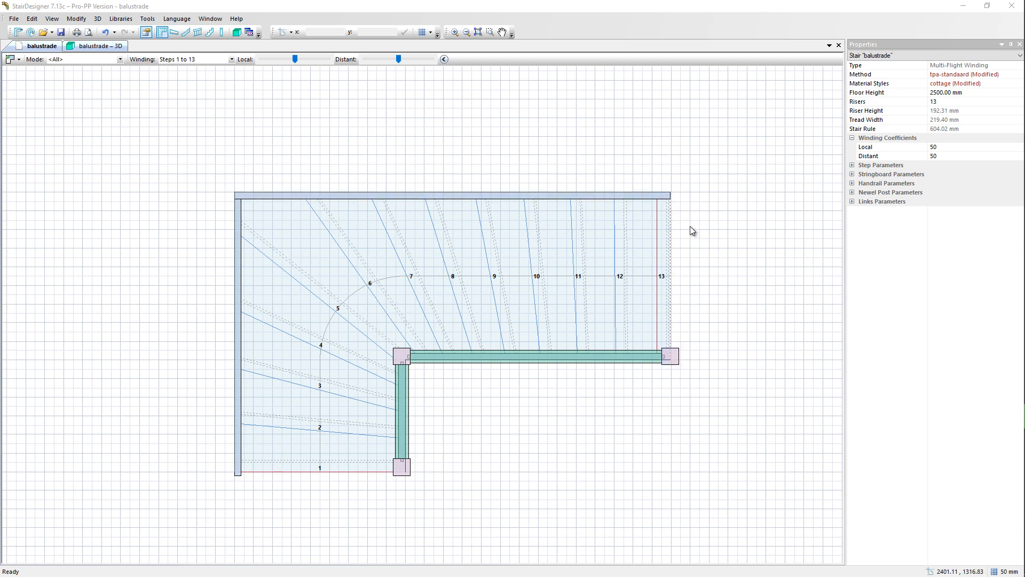
- Add a Model #2 landing with right rotation and Length #2 of 2500 mm at the upper end of the staircase
{"action": "scroll", "coordinate": [441, 230], "scroll_direction": "down", "scroll_amount": 1}
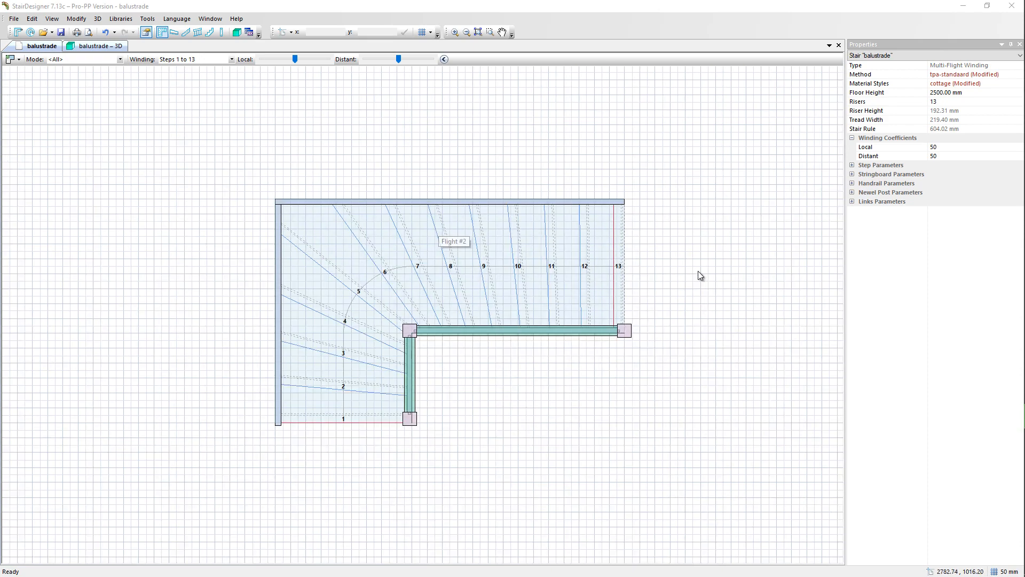
{"action": "scroll", "coordinate": [697, 271], "scroll_direction": "up", "scroll_amount": 1}
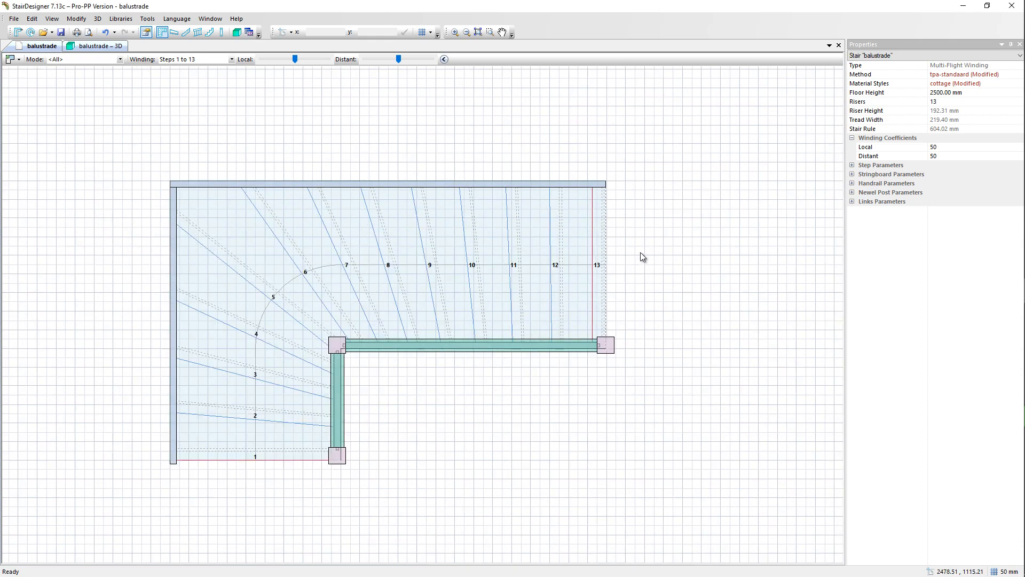
{"action": "right_click", "coordinate": [640, 252]}
{"action": "left_click", "coordinate": [658, 270]}
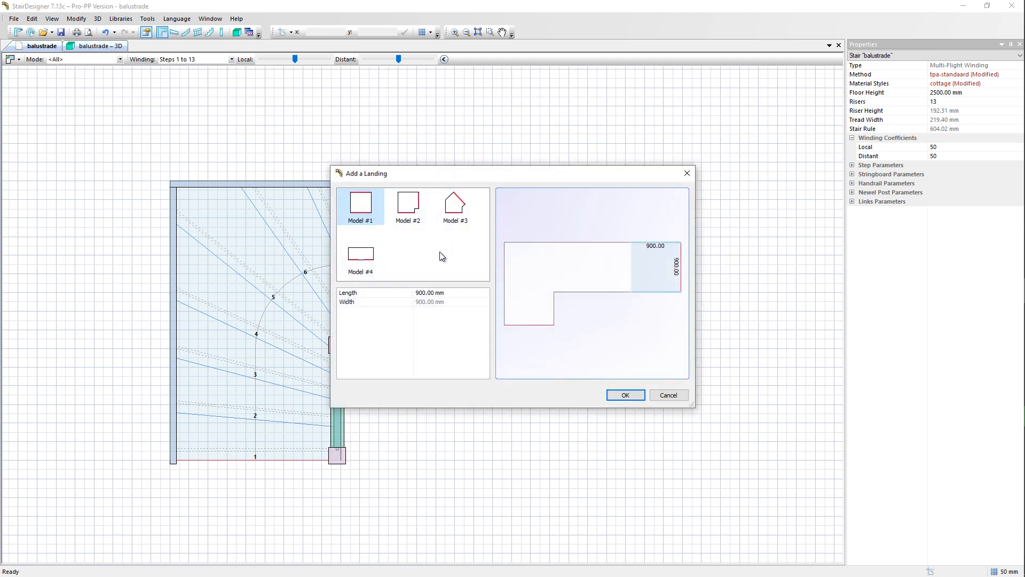
{"action": "left_click", "coordinate": [411, 220]}
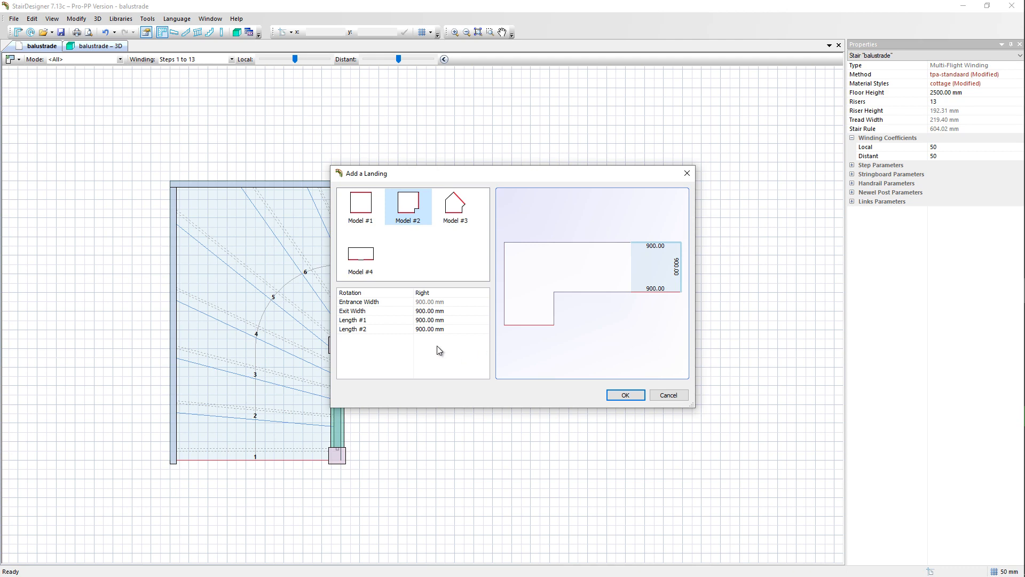
{"action": "left_click", "coordinate": [455, 330]}
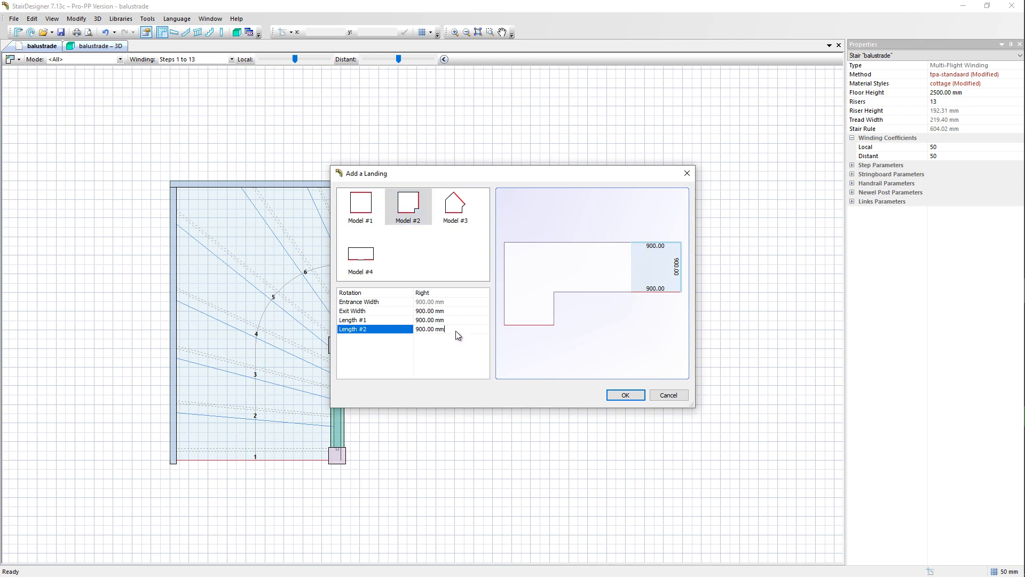
{"action": "left_click_drag", "start_coordinate": [451, 330], "coordinate": [414, 331]}
{"action": "type", "text": "2500"}
{"action": "key", "text": "Return"}
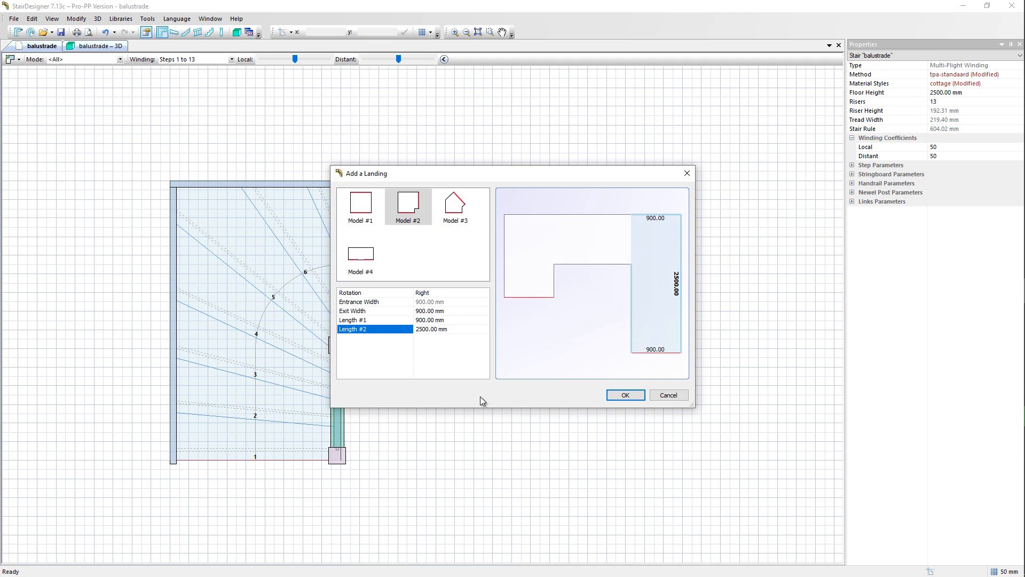
{"action": "left_click", "coordinate": [617, 398]}
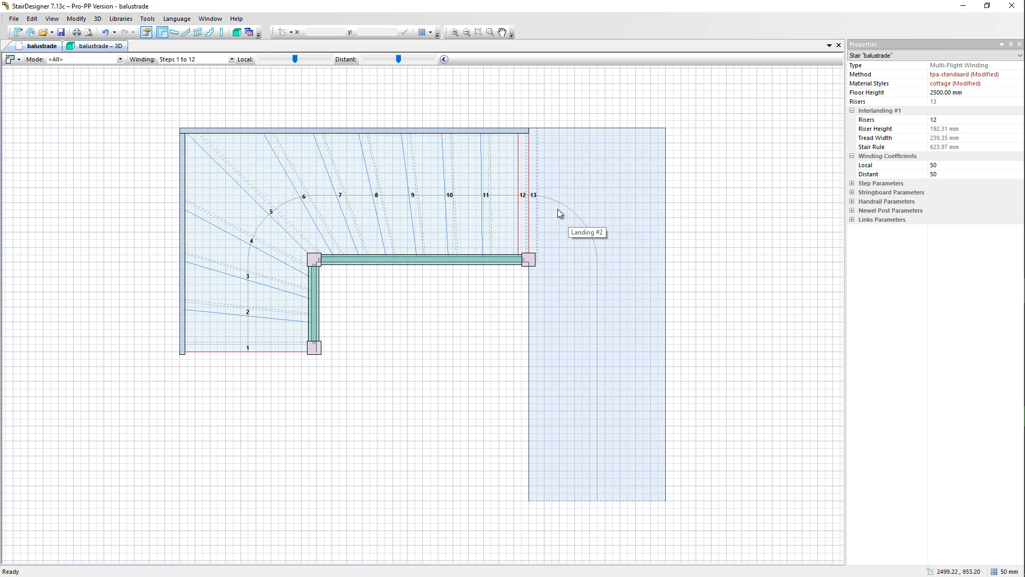
- Set the height of landing step 12, just before the landing, to 2500 mm
{"action": "left_click", "coordinate": [519, 211]}
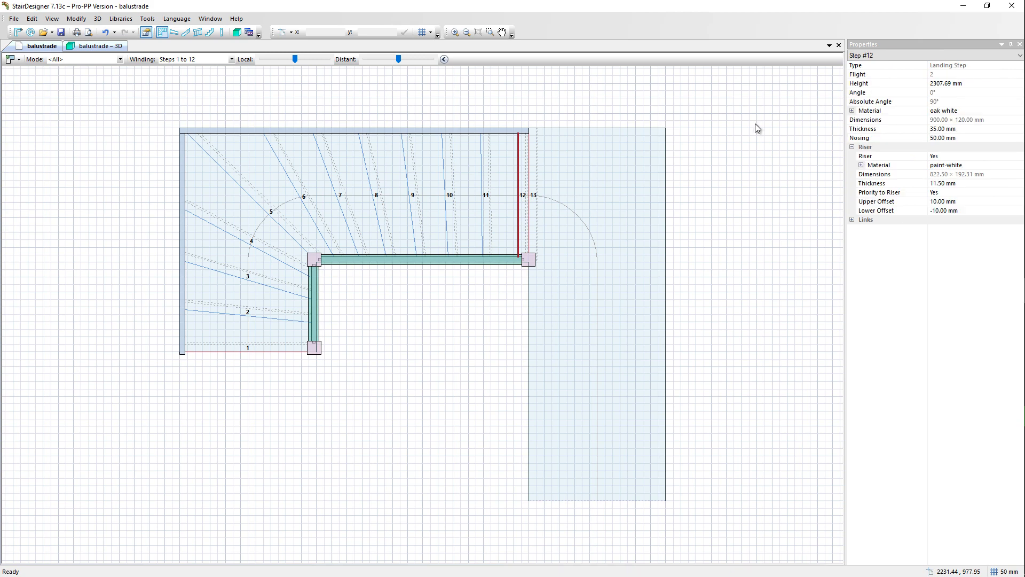
{"action": "left_click", "coordinate": [973, 84]}
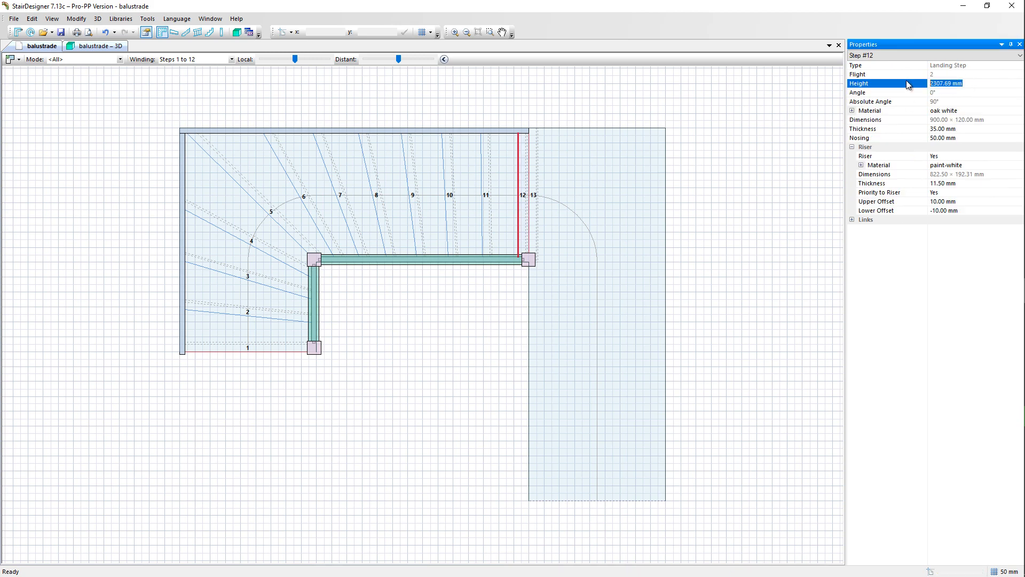
{"action": "type", "text": "2500"}
{"action": "key", "text": "Return"}
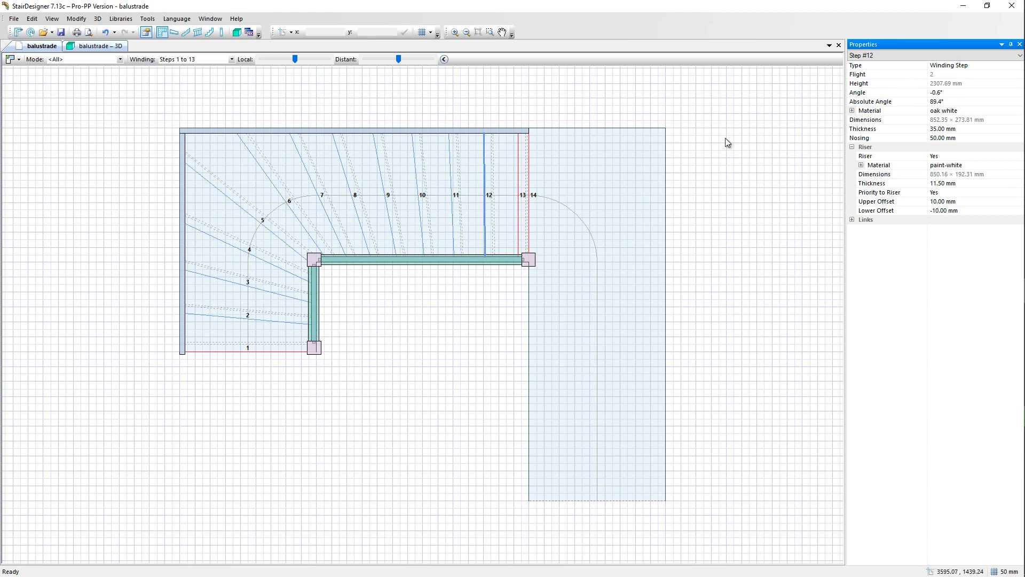
- Set the thickness of landing step 14 to 300 mm and turn off its riser
{"action": "left_click", "coordinate": [566, 208]}
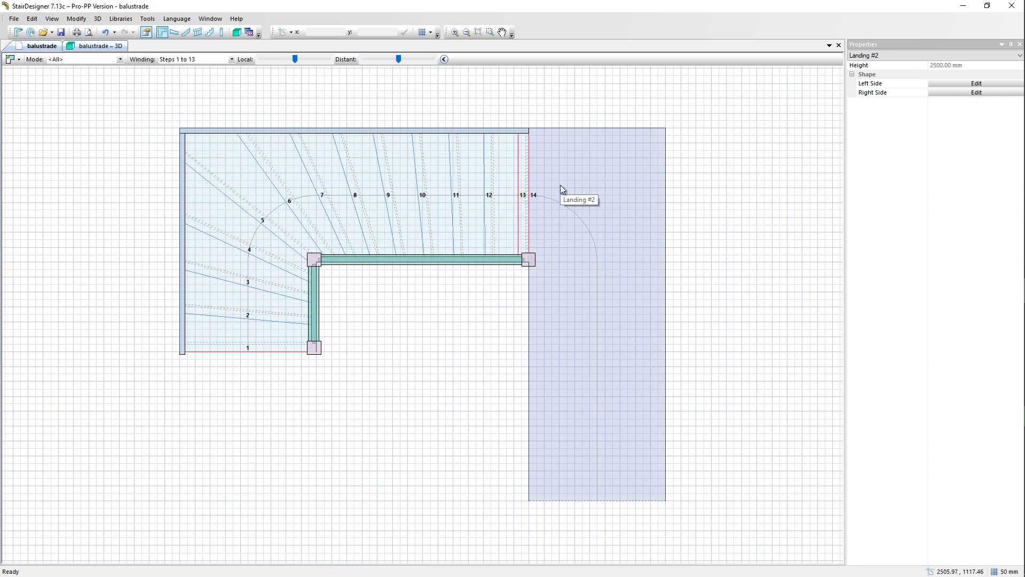
{"action": "left_click", "coordinate": [531, 186]}
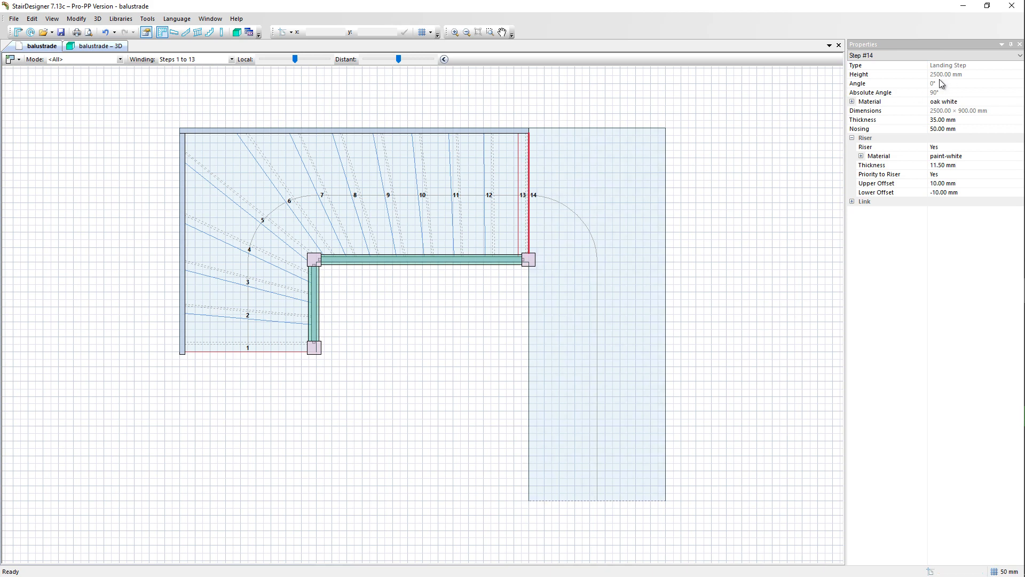
{"action": "left_click", "coordinate": [596, 207]}
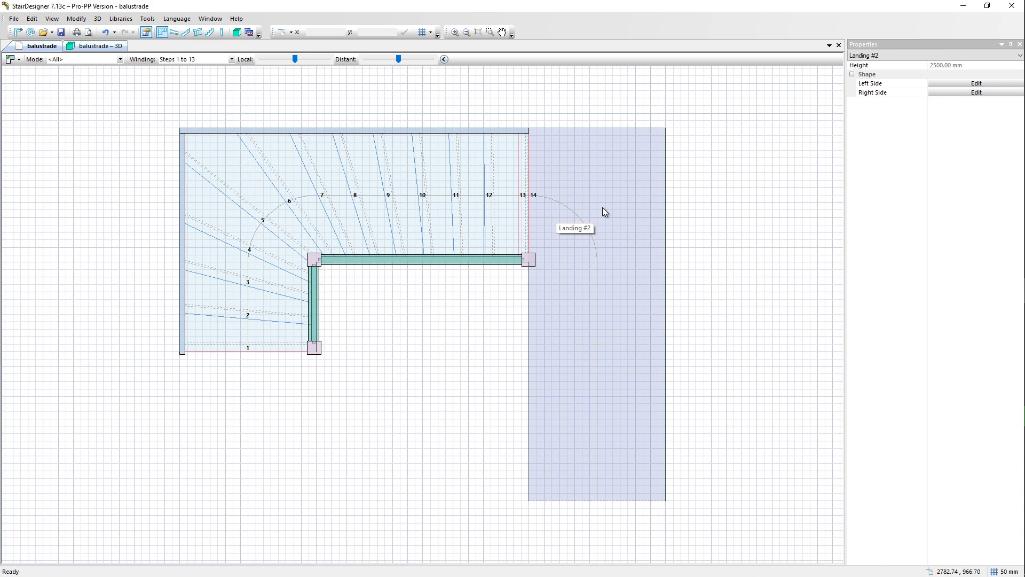
{"action": "left_click", "coordinate": [529, 184]}
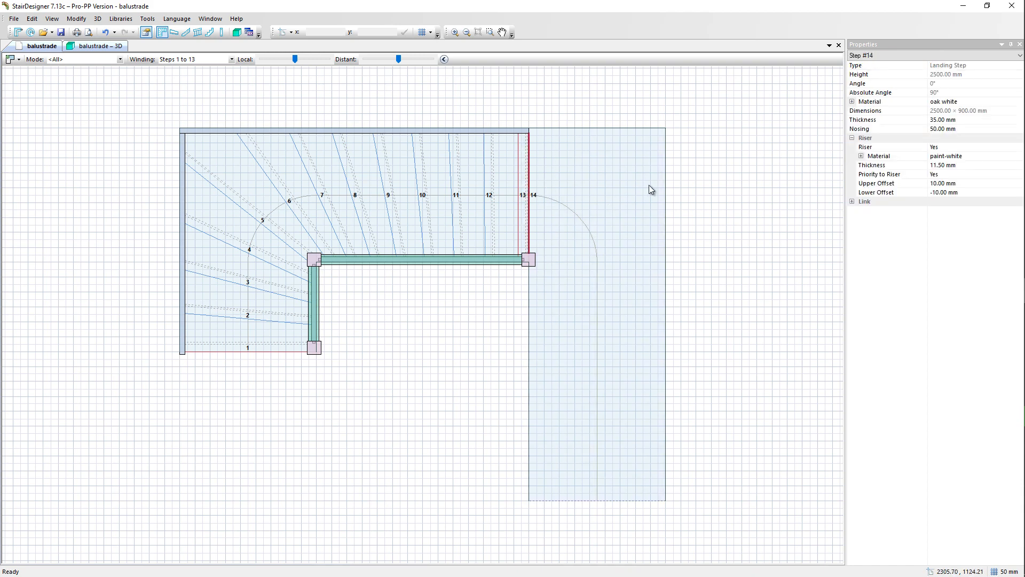
{"action": "left_click", "coordinate": [964, 121]}
{"action": "type", "text": "300"}
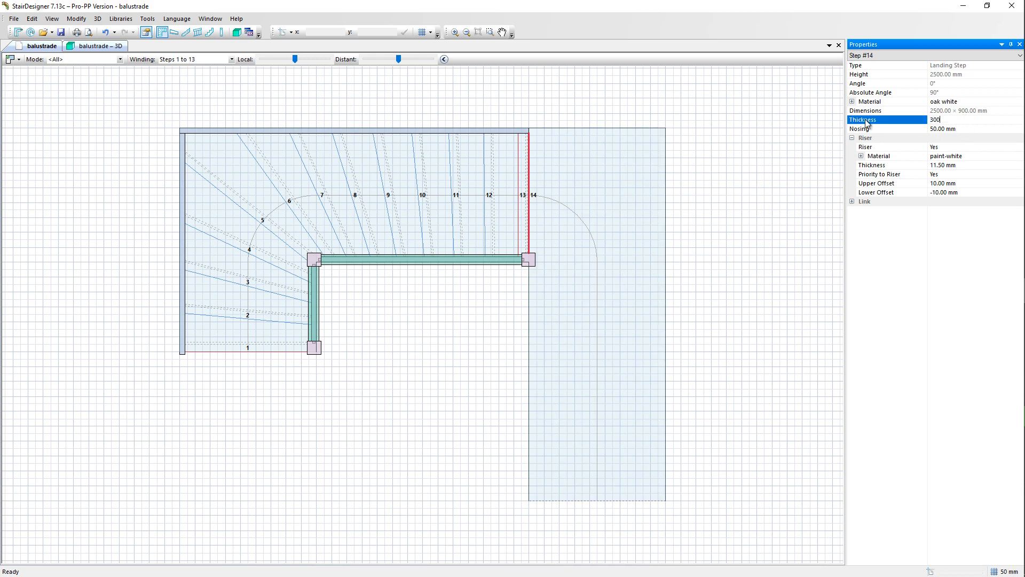
{"action": "key", "text": "Return"}
{"action": "left_click", "coordinate": [959, 148]}
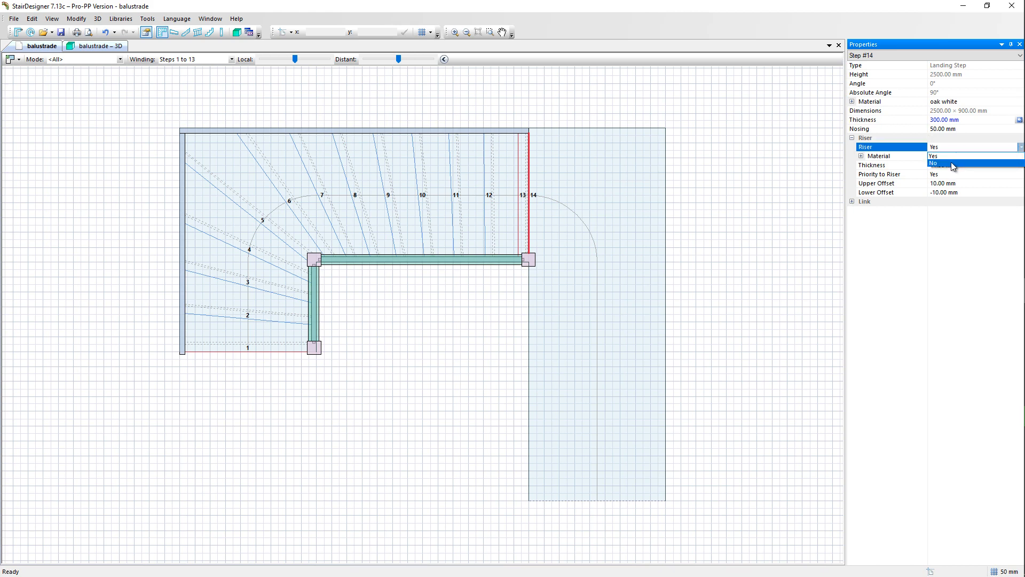
{"action": "left_click", "coordinate": [952, 162]}
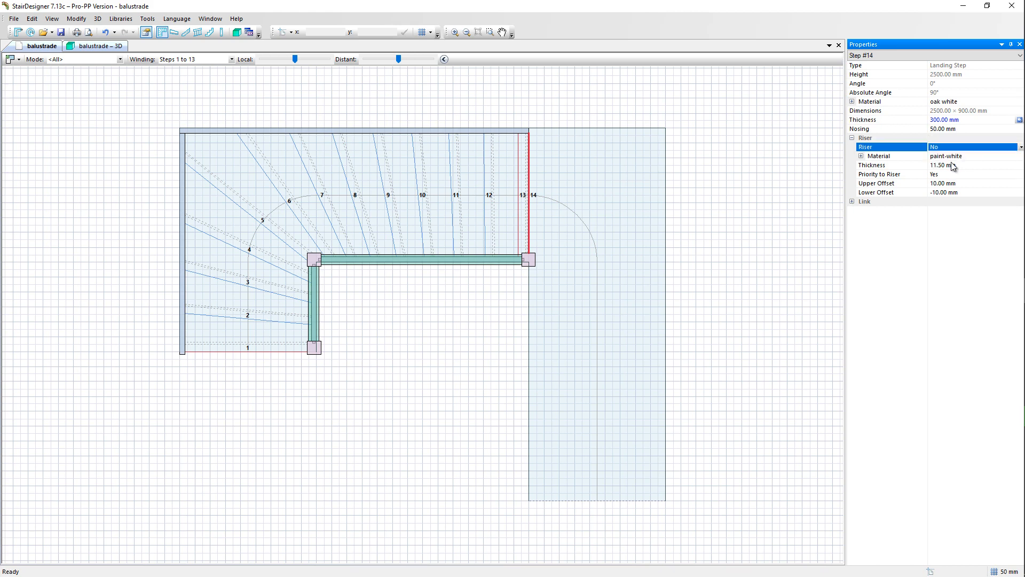
- Set the nosing of landing step 14 to 0 mm and its material to floor
{"action": "left_click", "coordinate": [966, 130]}
{"action": "left_click", "coordinate": [969, 130]}
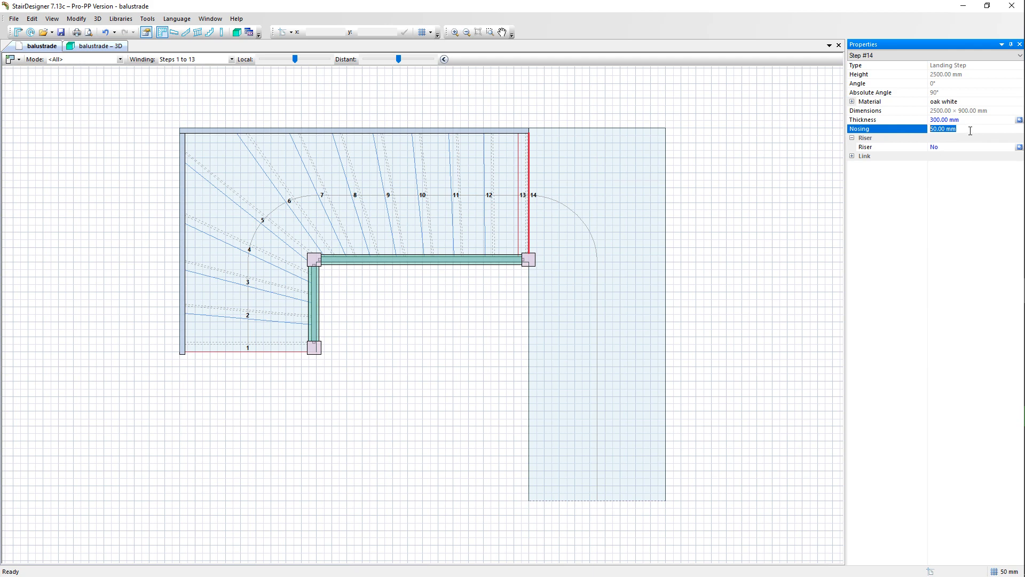
{"action": "type", "text": "0"}
{"action": "key", "text": "Return"}
{"action": "left_click", "coordinate": [941, 102]}
{"action": "scroll", "coordinate": [954, 154], "scroll_direction": "up", "scroll_amount": 5}
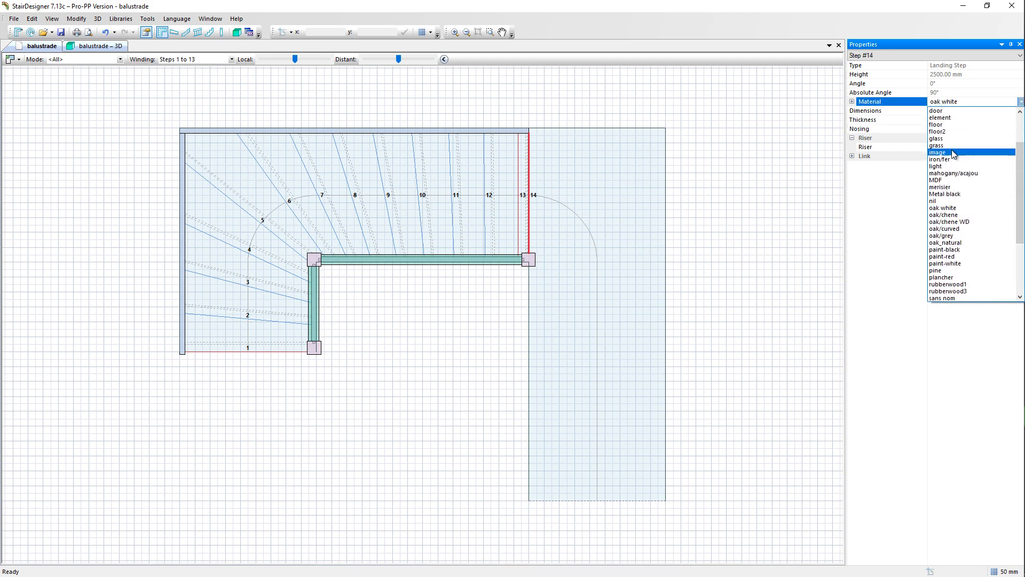
{"action": "left_click", "coordinate": [949, 124]}
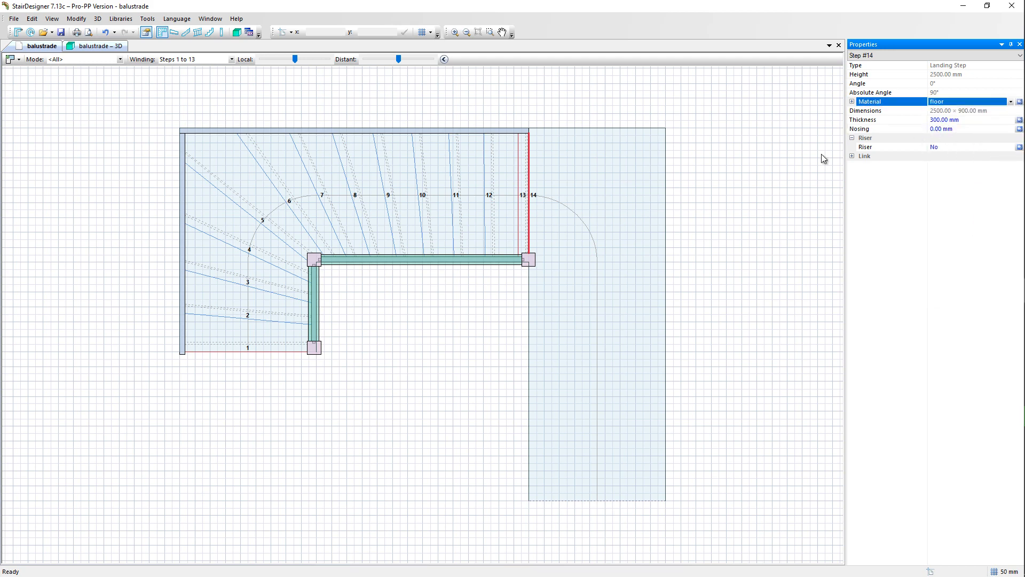
{"action": "left_click", "coordinate": [745, 185]}
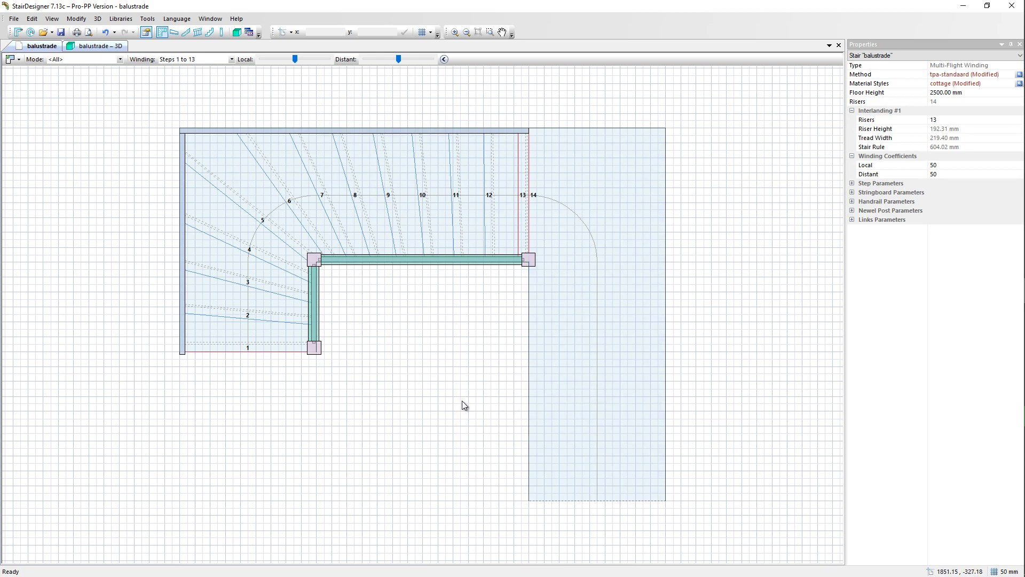
- Inspect the staircase and its landing in 3D, and return to the plan
{"action": "left_click", "coordinate": [97, 46]}
{"action": "left_click_drag", "start_coordinate": [495, 419], "coordinate": [451, 455]}
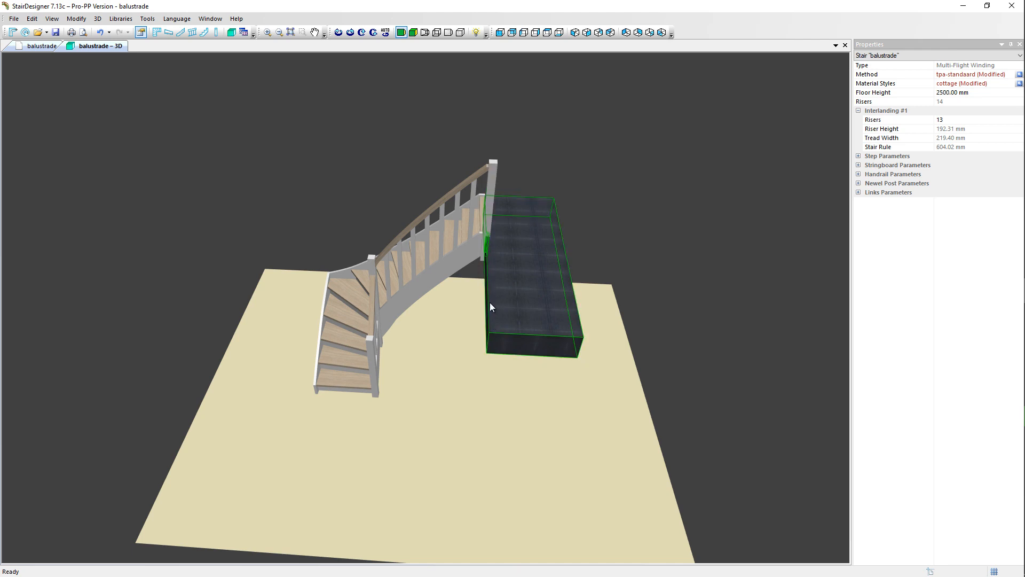
{"action": "left_click", "coordinate": [43, 49]}
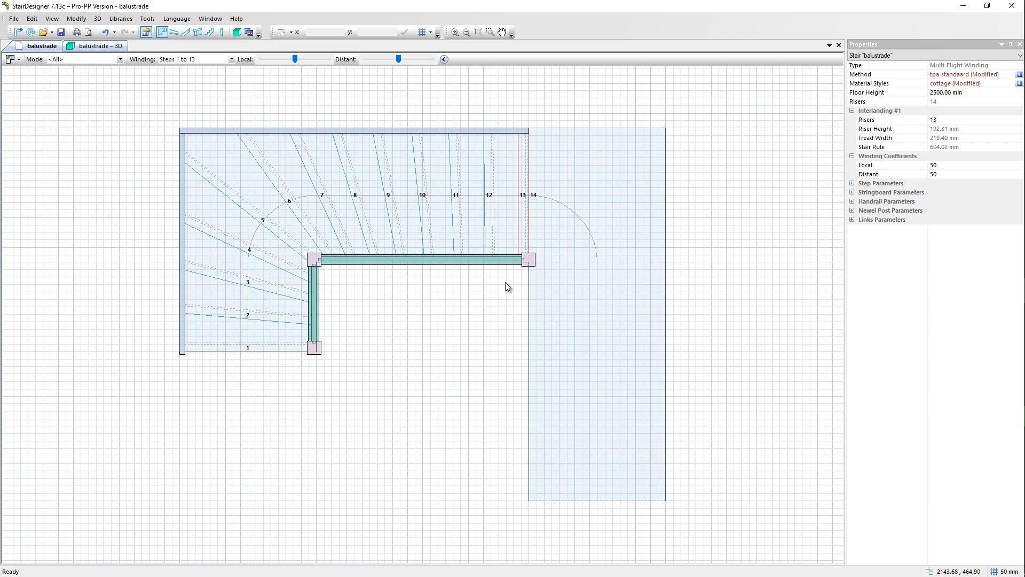
- Start editing the landing's inner side shape and add a vertex where its edge meets the newel post's outer face
{"action": "scroll", "coordinate": [540, 280], "scroll_direction": "up", "scroll_amount": 4}
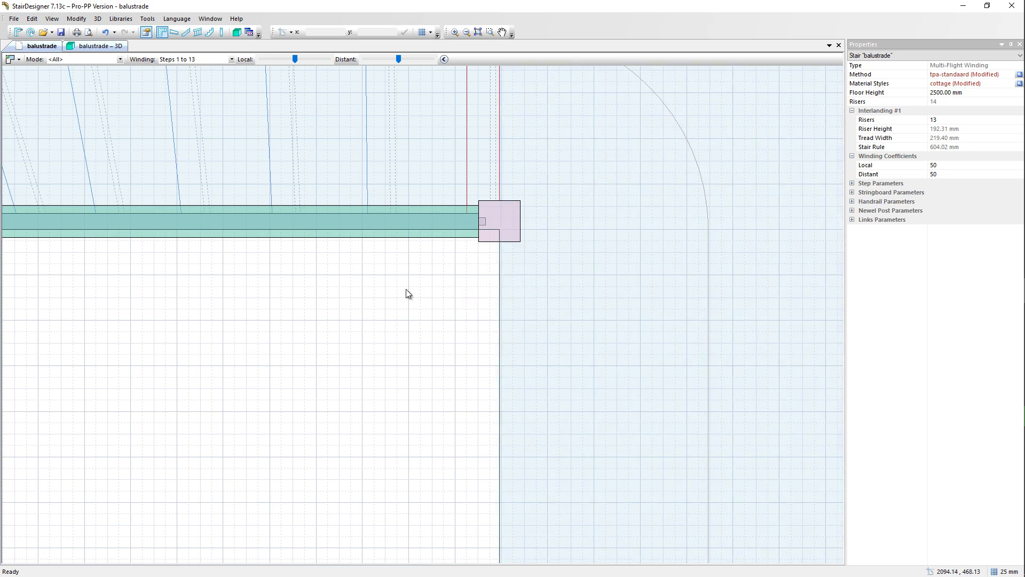
{"action": "left_click", "coordinate": [499, 252]}
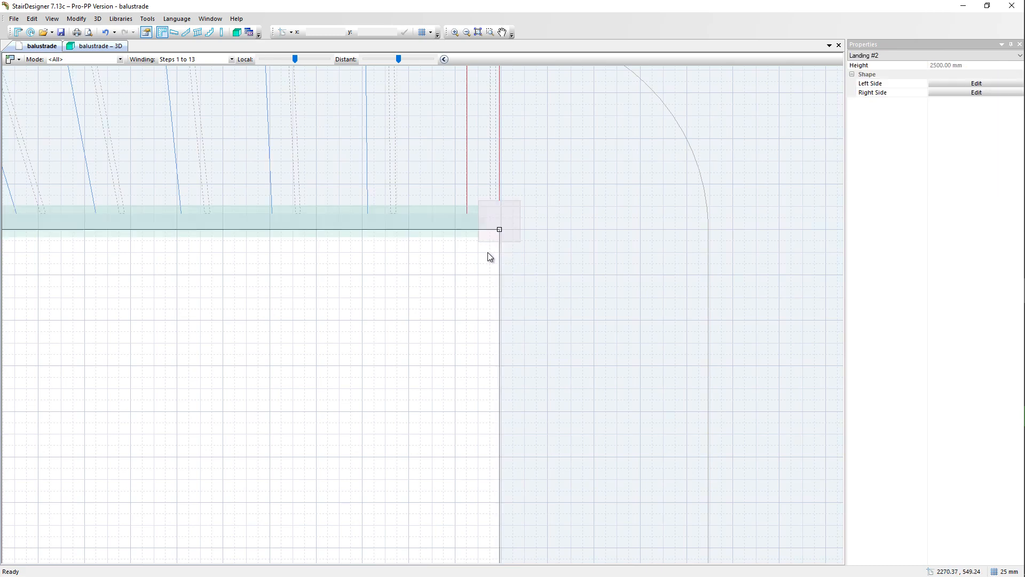
{"action": "scroll", "coordinate": [499, 245], "scroll_direction": "up", "scroll_amount": 5}
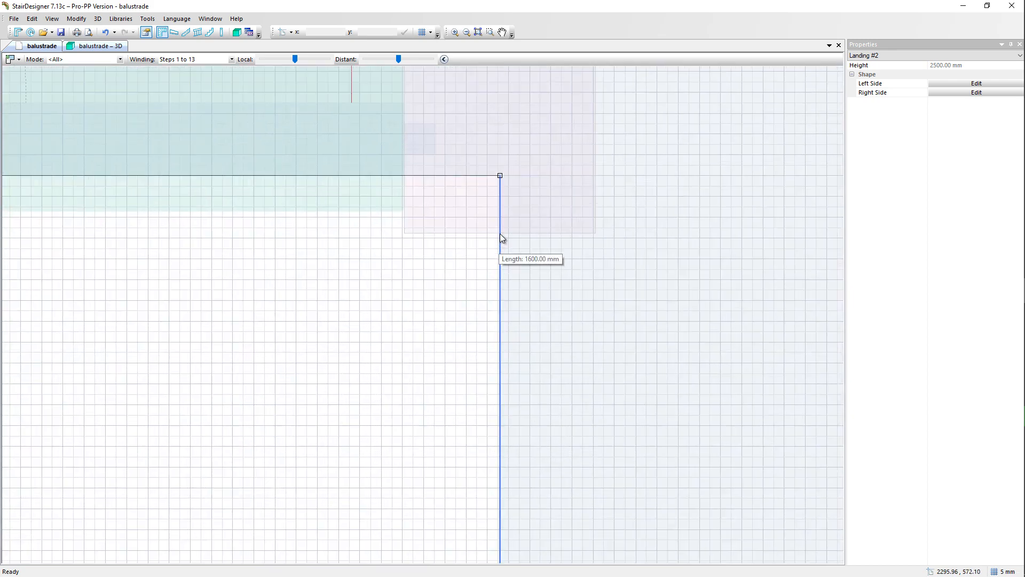
{"action": "left_click", "coordinate": [501, 233]}
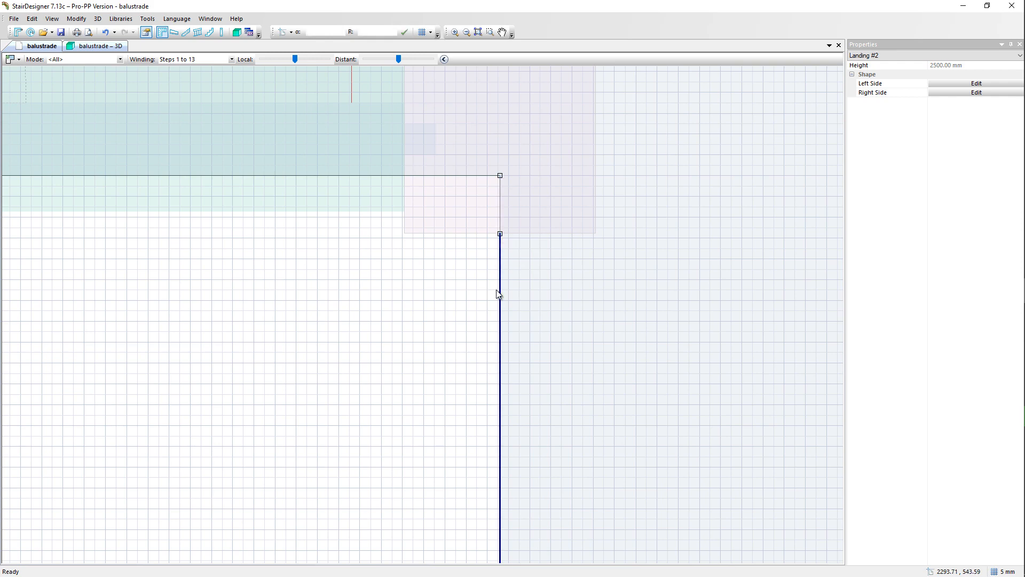
- Add a second vertex below the first on the landing's inner edge and move it outward to X 2280, Y 570
{"action": "left_click", "coordinate": [501, 259]}
{"action": "left_click_drag", "start_coordinate": [501, 260], "coordinate": [469, 247]}
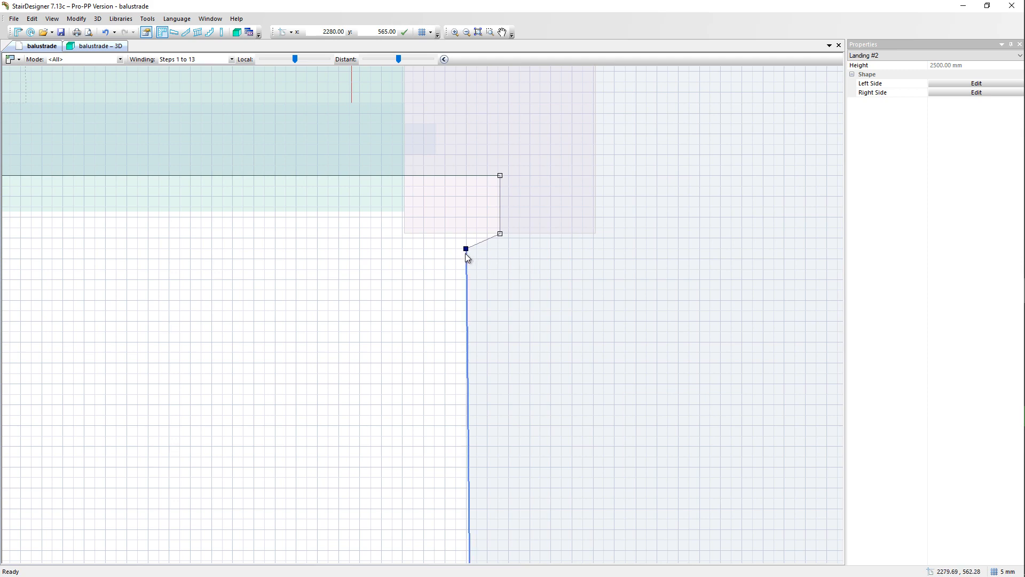
{"action": "left_click_drag", "start_coordinate": [465, 248], "coordinate": [465, 238]}
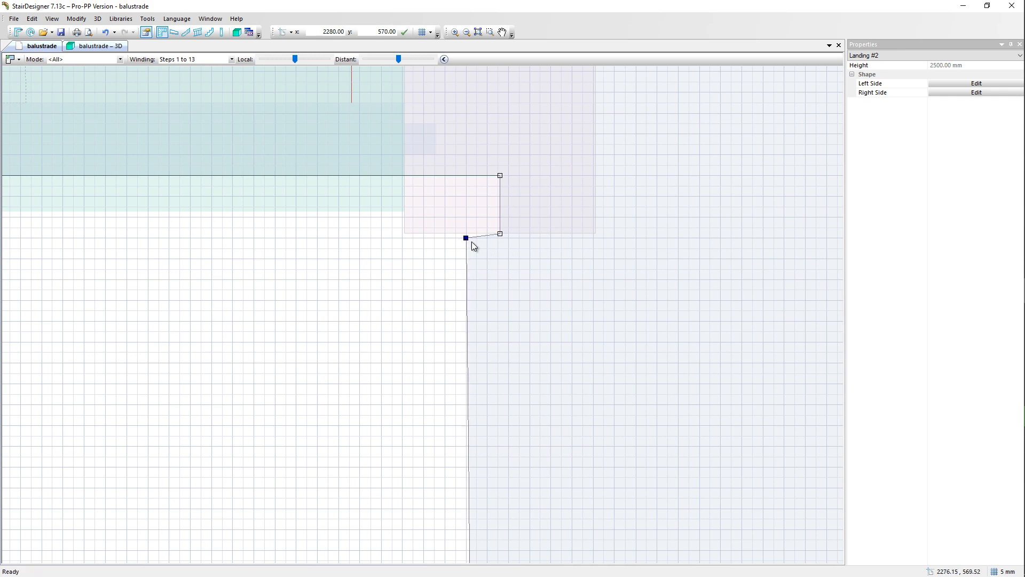
- Set the second vertex's Y position to 572.10, level with the vertex at the newel post's face
{"action": "left_click", "coordinate": [501, 235]}
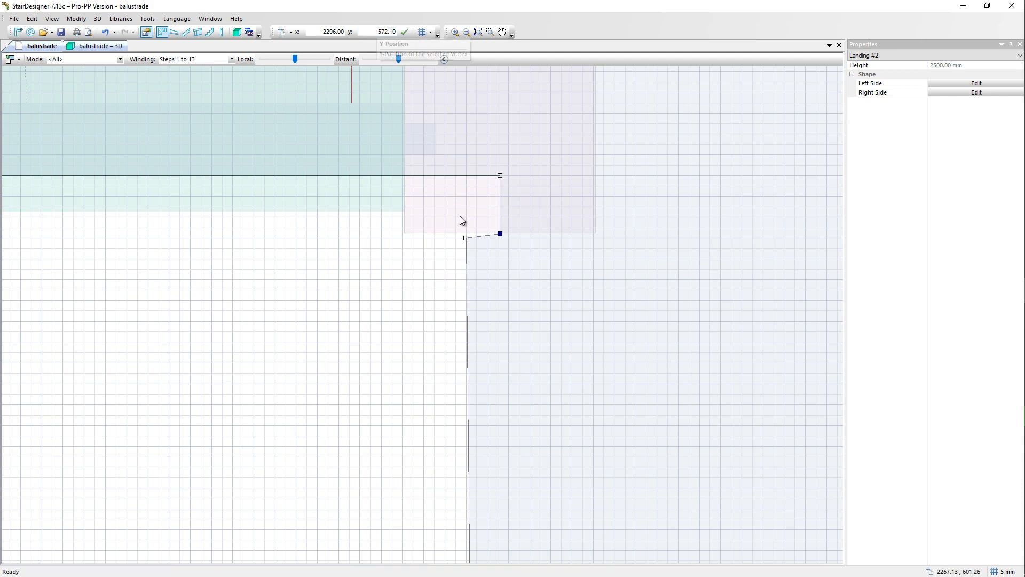
{"action": "left_click", "coordinate": [466, 238]}
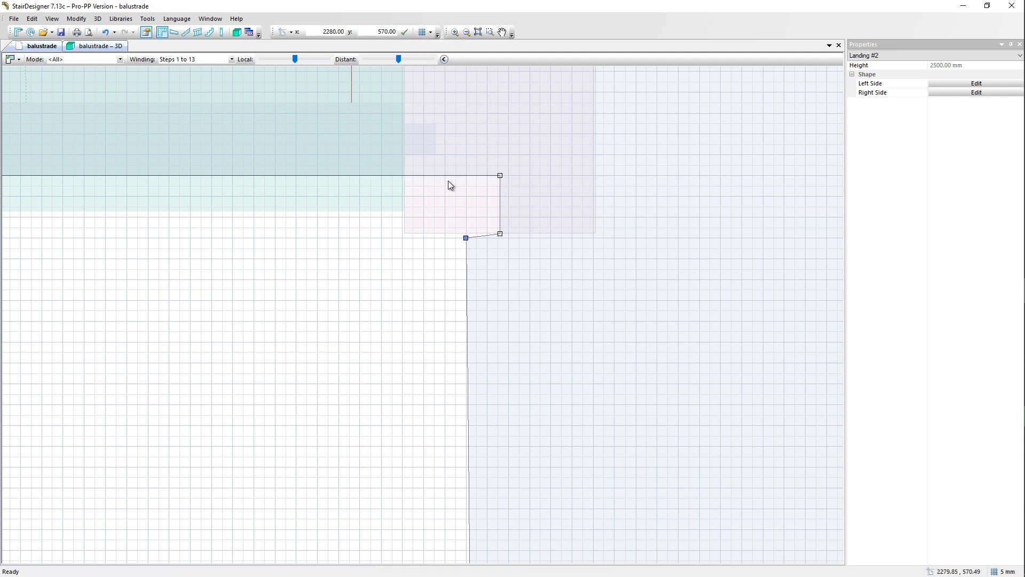
{"action": "left_click", "coordinate": [404, 32]}
{"action": "mouse_move", "coordinate": [485, 234]}
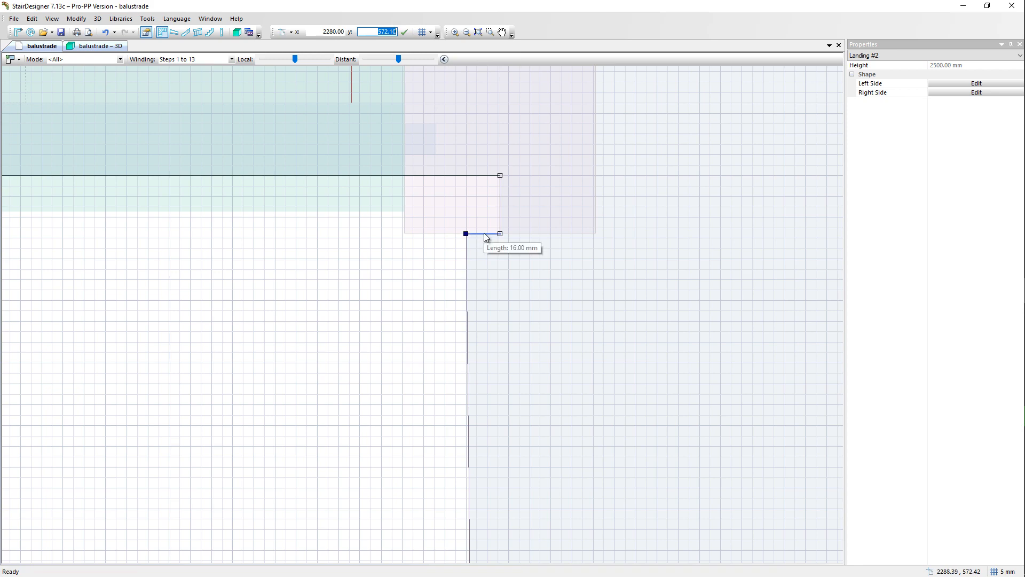
{"action": "left_click", "coordinate": [500, 234]}
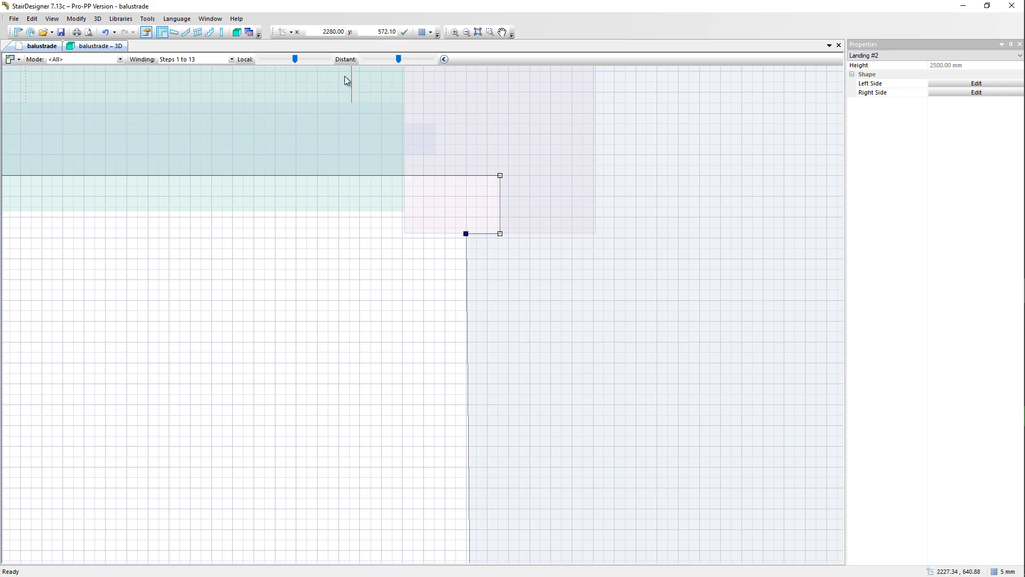
- Set the second vertex's X position to 2261 on the landing's inner edge
{"action": "left_click", "coordinate": [347, 32]}
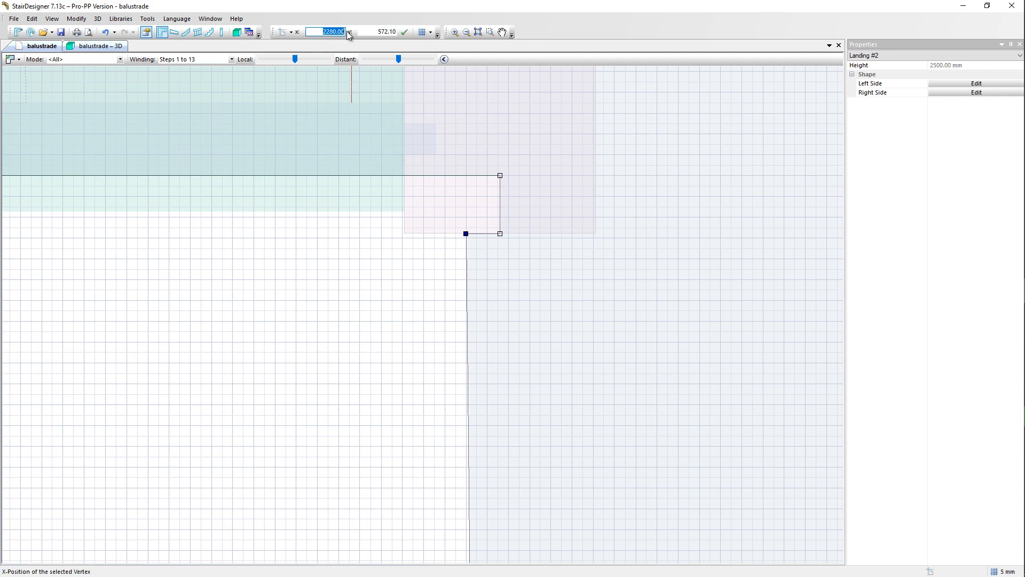
{"action": "type", "text": "2261"}
{"action": "key", "text": "Return"}
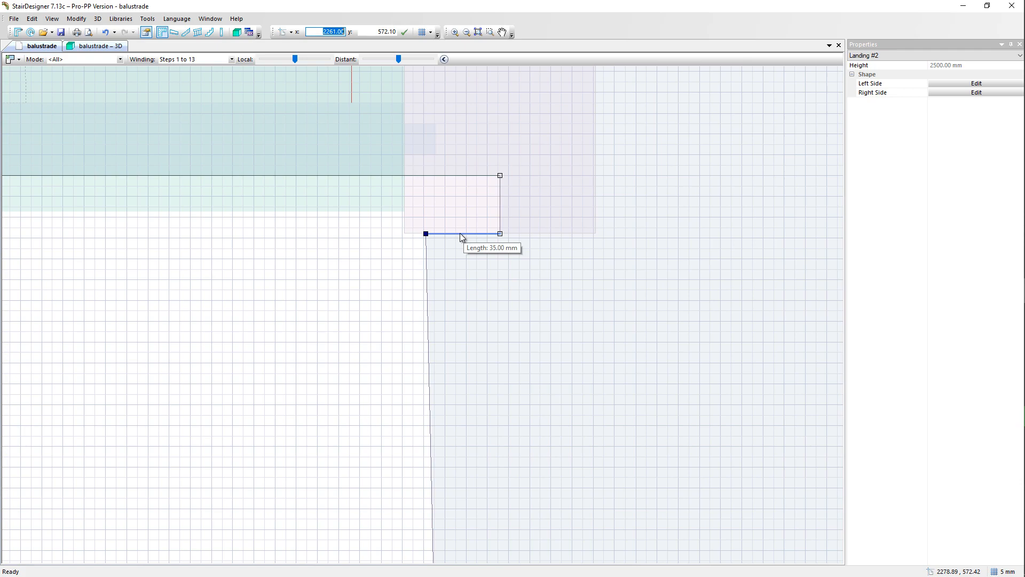
- Set the X position of the vertex at the far end of the landing's inner edge to 2261 and finish the shape edit
{"action": "scroll", "coordinate": [411, 201], "scroll_direction": "down", "scroll_amount": 3}
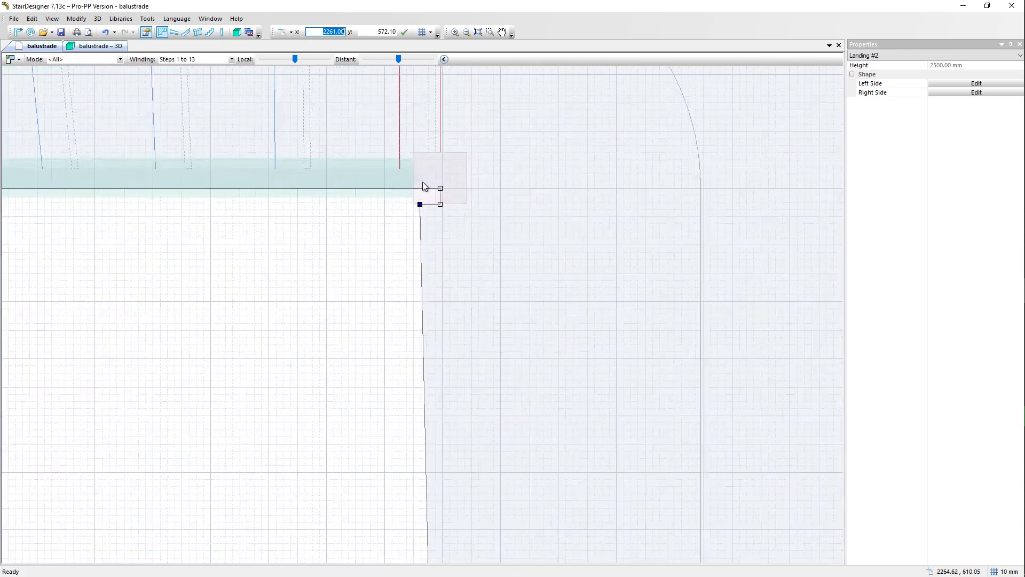
{"action": "scroll", "coordinate": [424, 186], "scroll_direction": "down", "scroll_amount": 5}
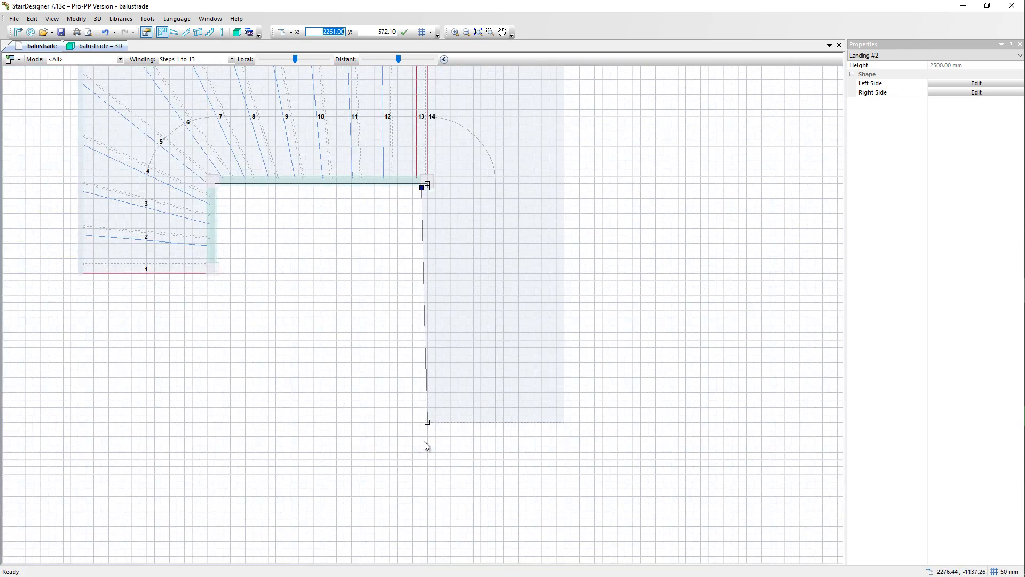
{"action": "scroll", "coordinate": [425, 435], "scroll_direction": "up", "scroll_amount": 4}
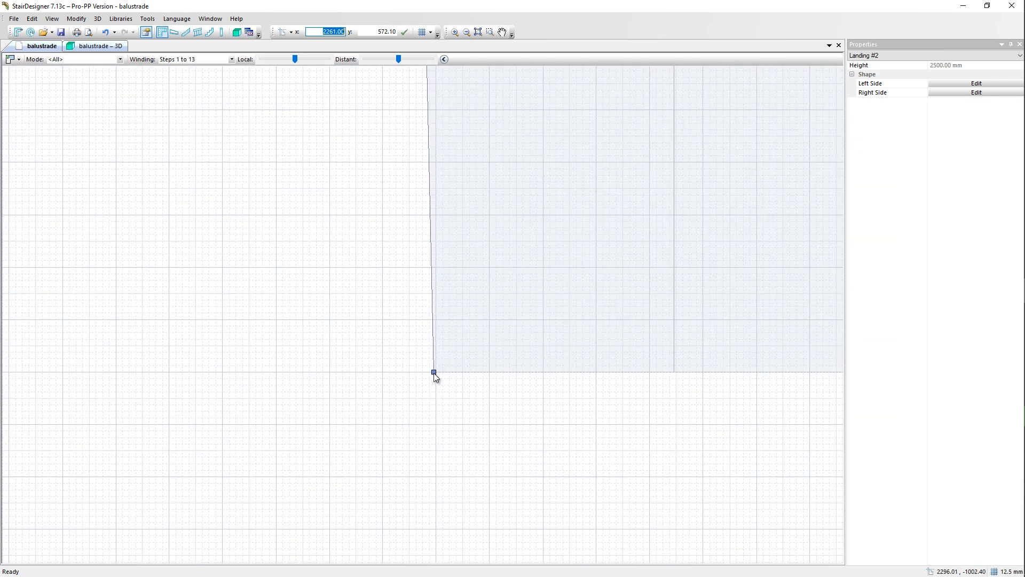
{"action": "left_click", "coordinate": [434, 372]}
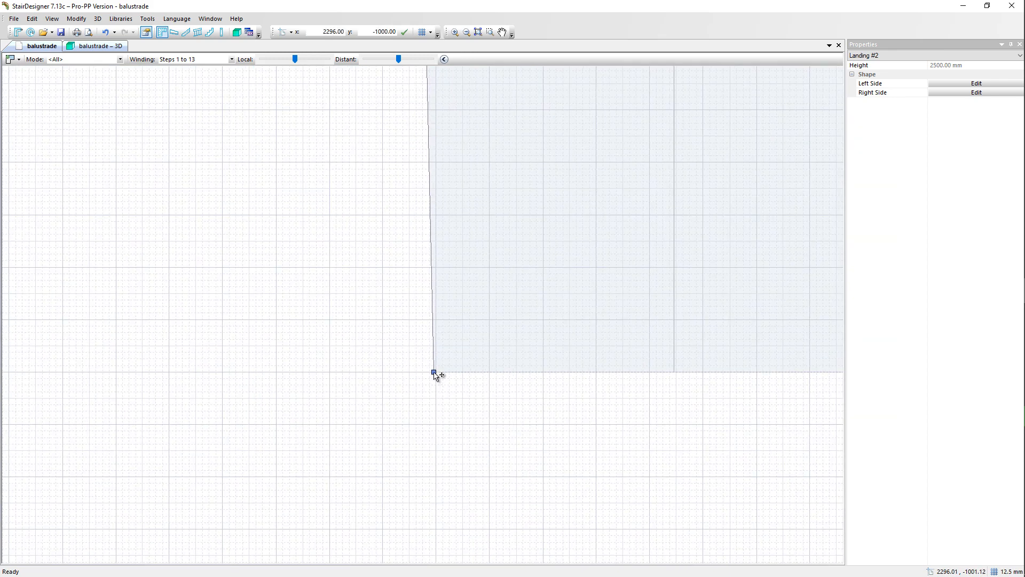
{"action": "double_click", "coordinate": [349, 31]}
{"action": "type", "text": "22"}
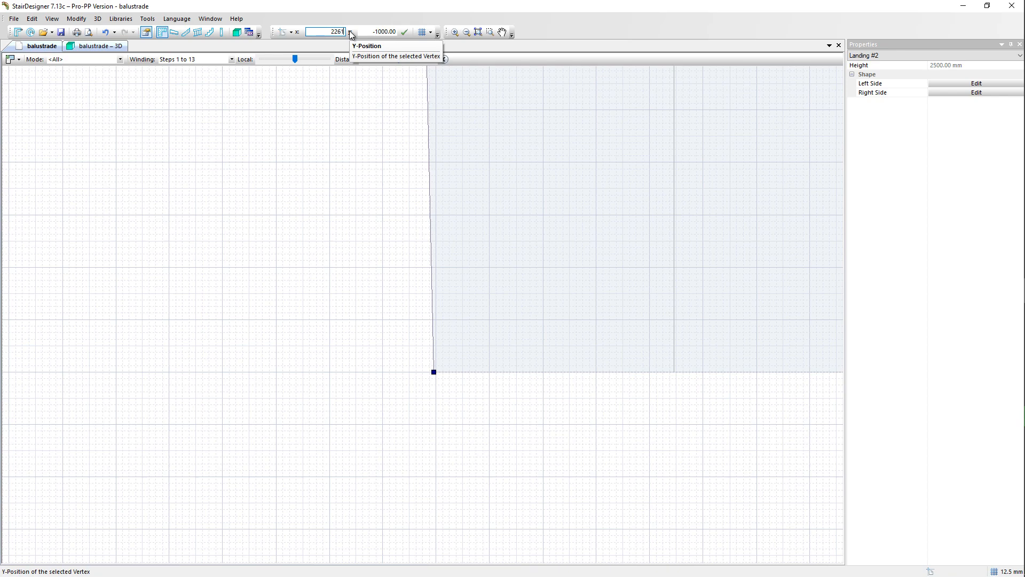
{"action": "key", "text": "Return"}
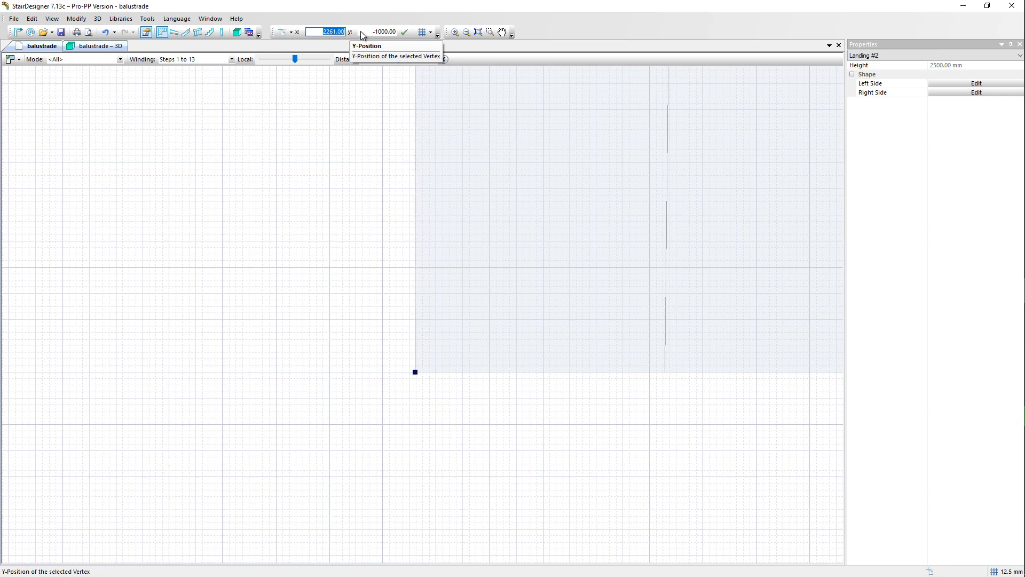
{"action": "scroll", "coordinate": [487, 271], "scroll_direction": "down", "scroll_amount": 1}
{"action": "left_click", "coordinate": [394, 228]}
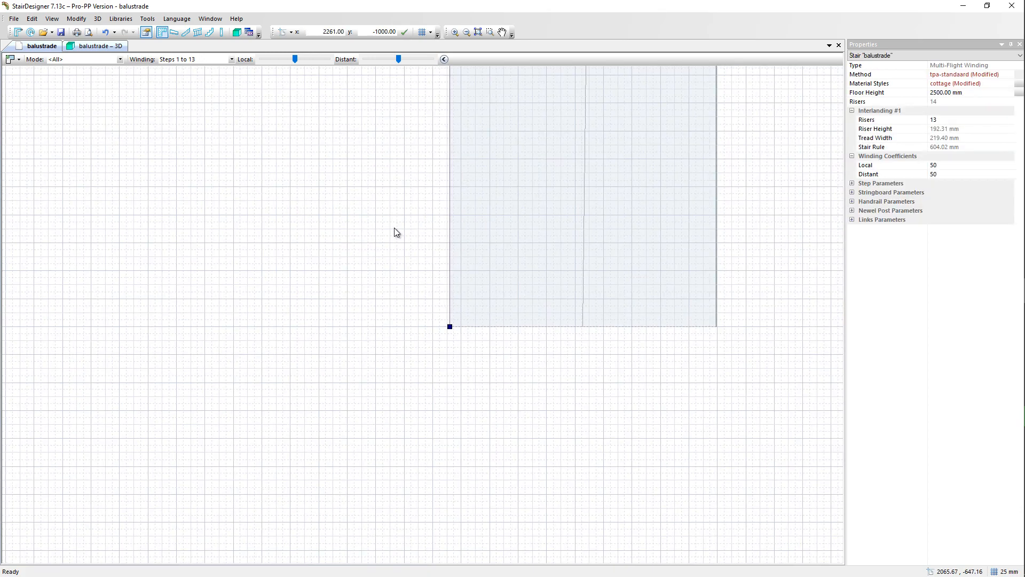
- Start adding a newel post at the far end corner of the landing's inner edge
{"action": "scroll", "coordinate": [449, 318], "scroll_direction": "down", "scroll_amount": 2}
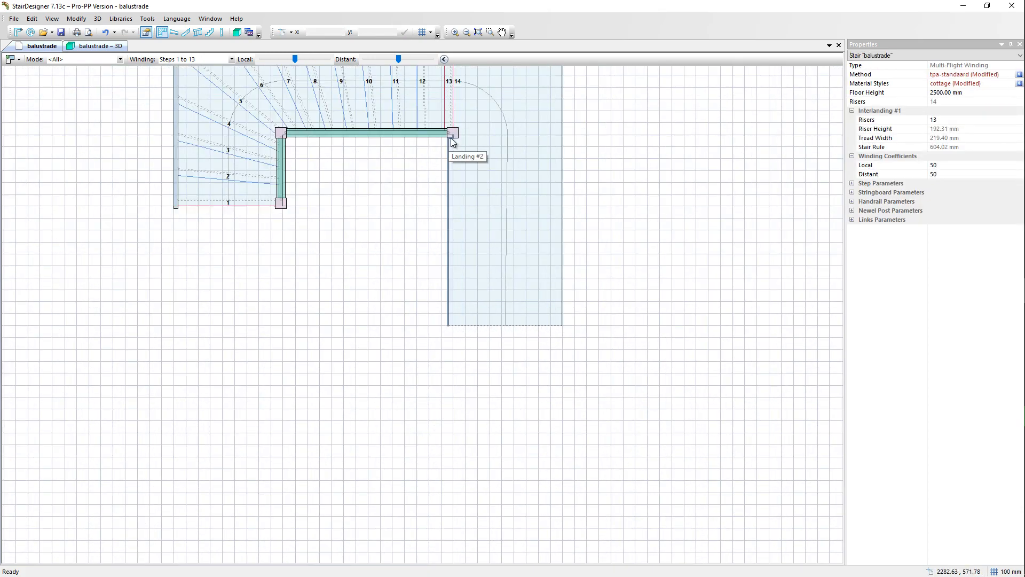
{"action": "scroll", "coordinate": [453, 138], "scroll_direction": "up", "scroll_amount": 3}
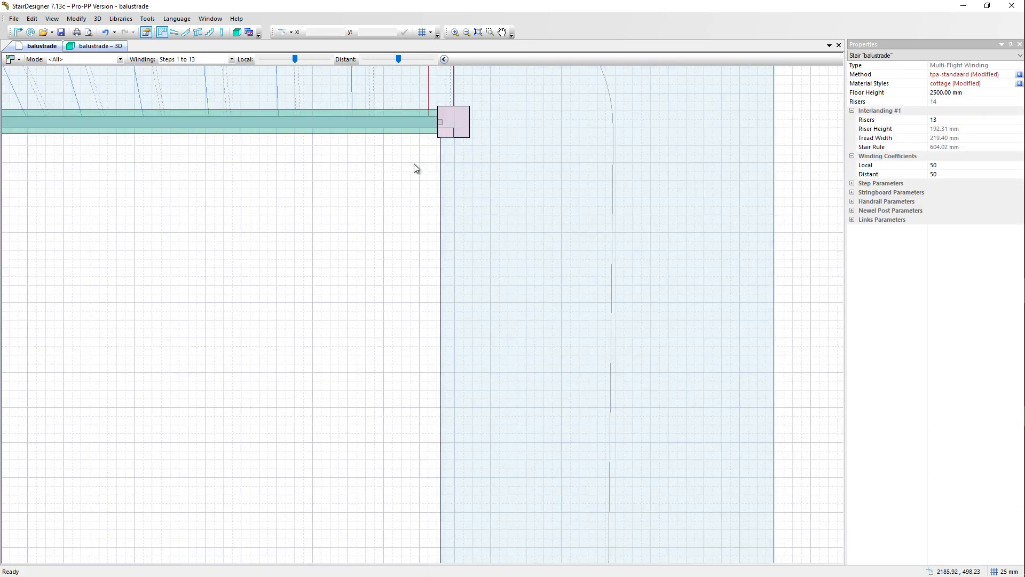
{"action": "right_click", "coordinate": [371, 167]}
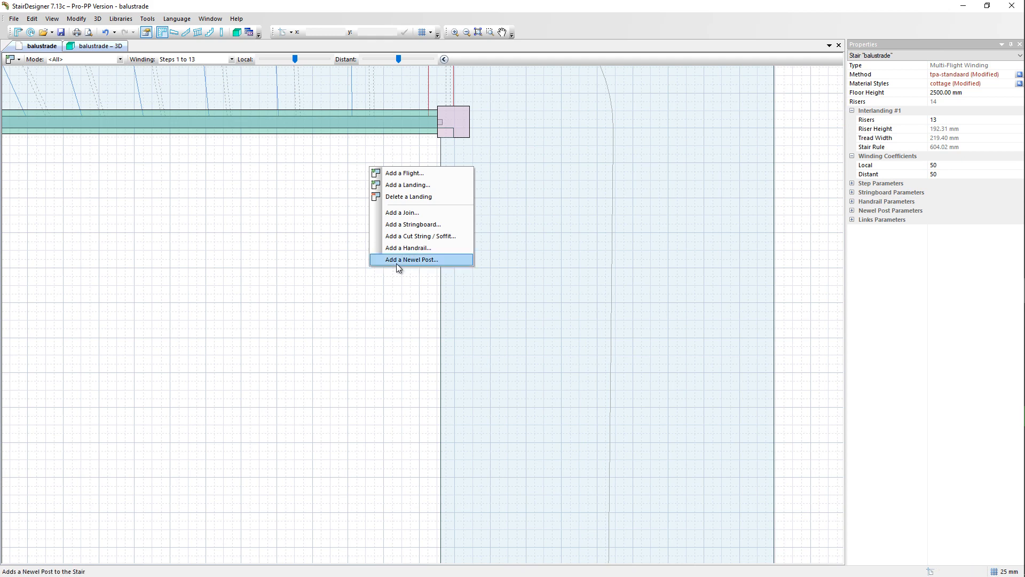
{"action": "left_click", "coordinate": [411, 260]}
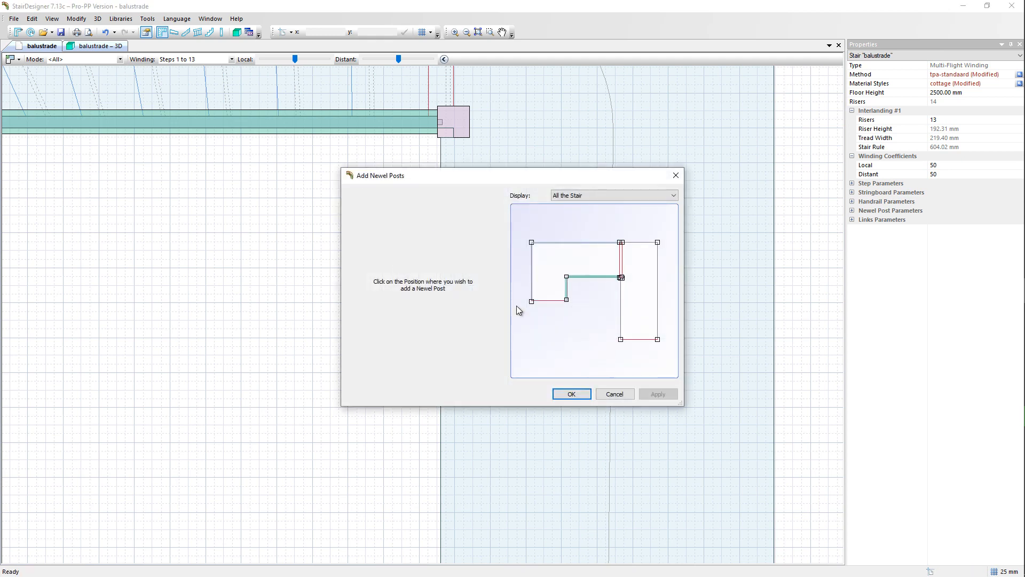
{"action": "left_click", "coordinate": [621, 340]}
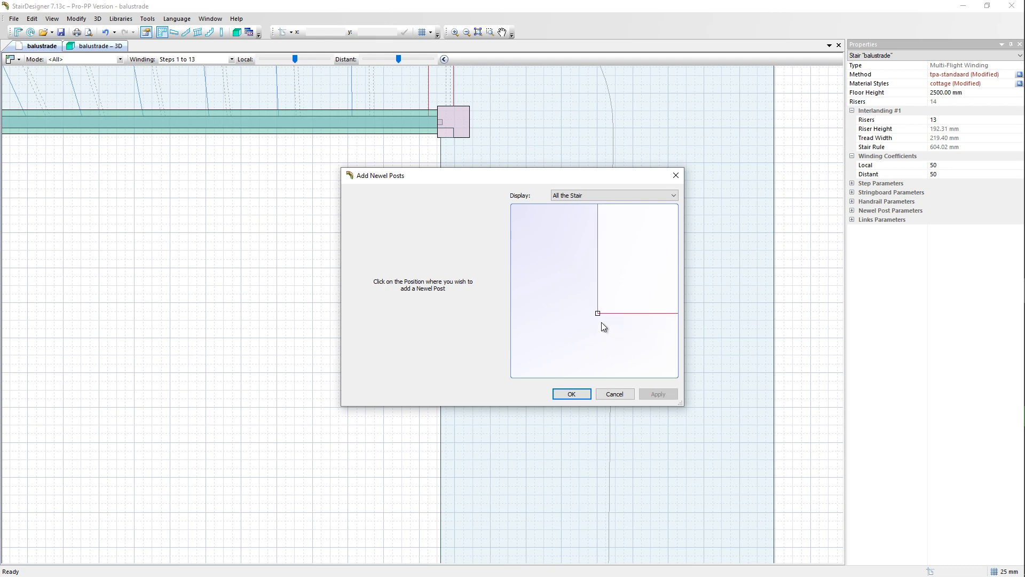
{"action": "left_click", "coordinate": [598, 314]}
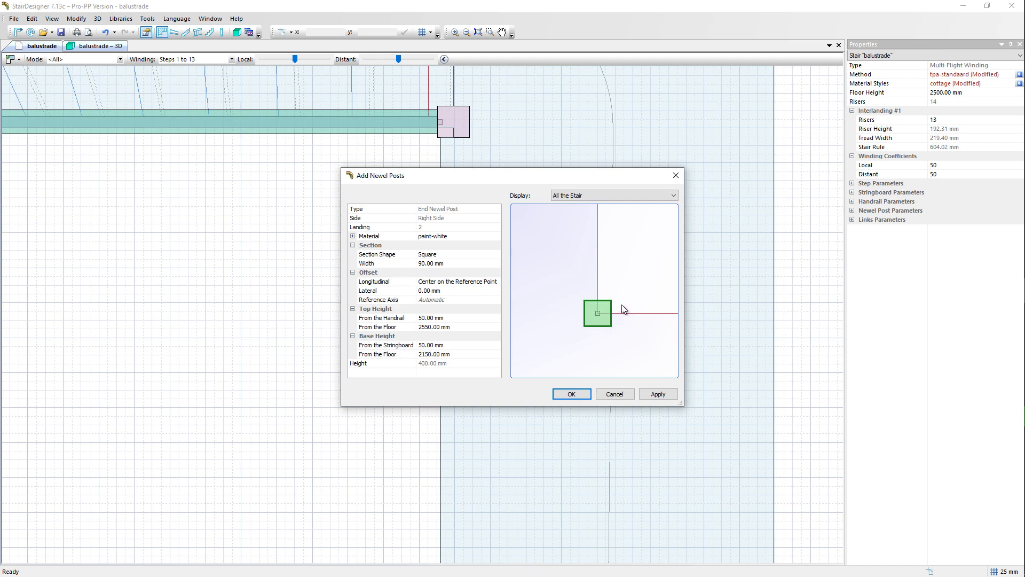
- Give the new newel post a rectangular section with a length of 45 mm
{"action": "left_click", "coordinate": [441, 255]}
{"action": "left_click", "coordinate": [440, 271]}
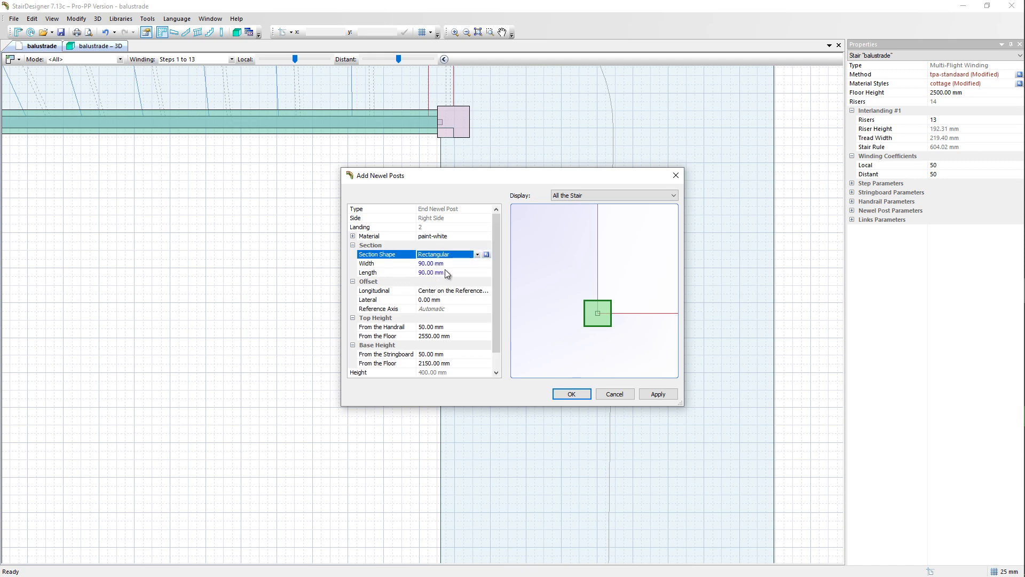
{"action": "left_click", "coordinate": [447, 273]}
{"action": "type", "text": "4"}
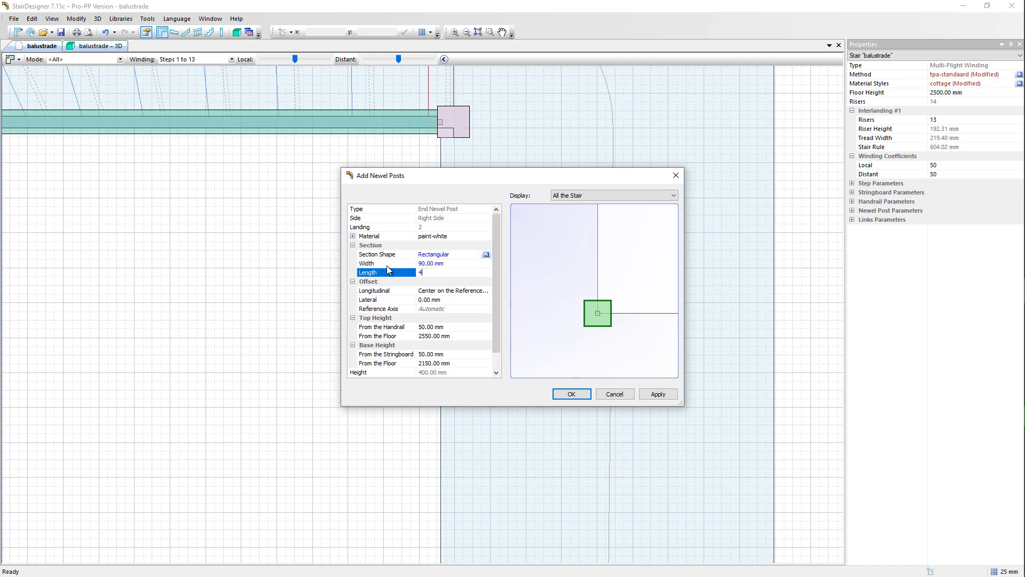
{"action": "type", "text": "5"}
{"action": "key", "text": "Return"}
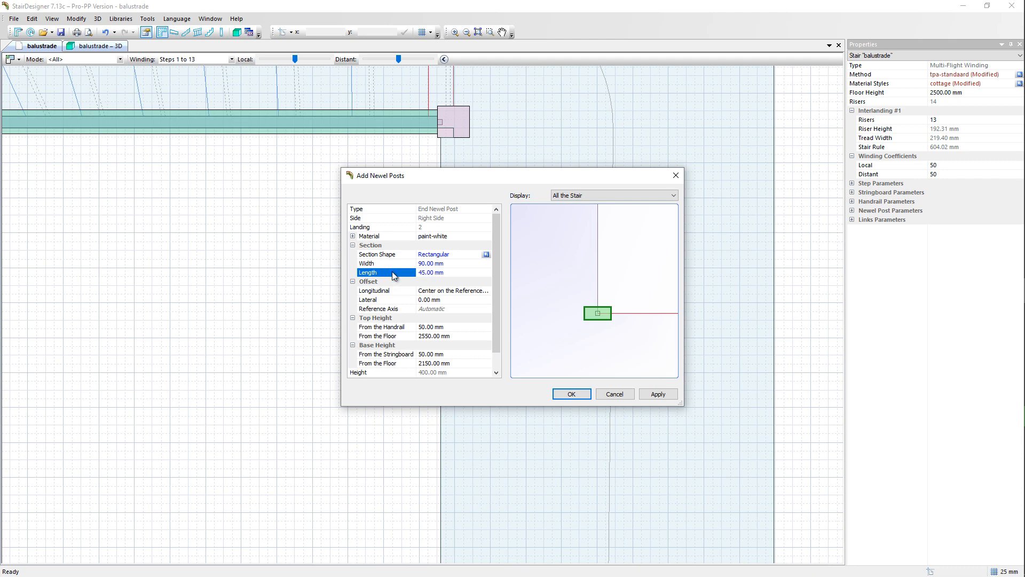
- Place the newel post longitudinally in front of the reference point and add it to the stair
{"action": "left_click", "coordinate": [453, 293]}
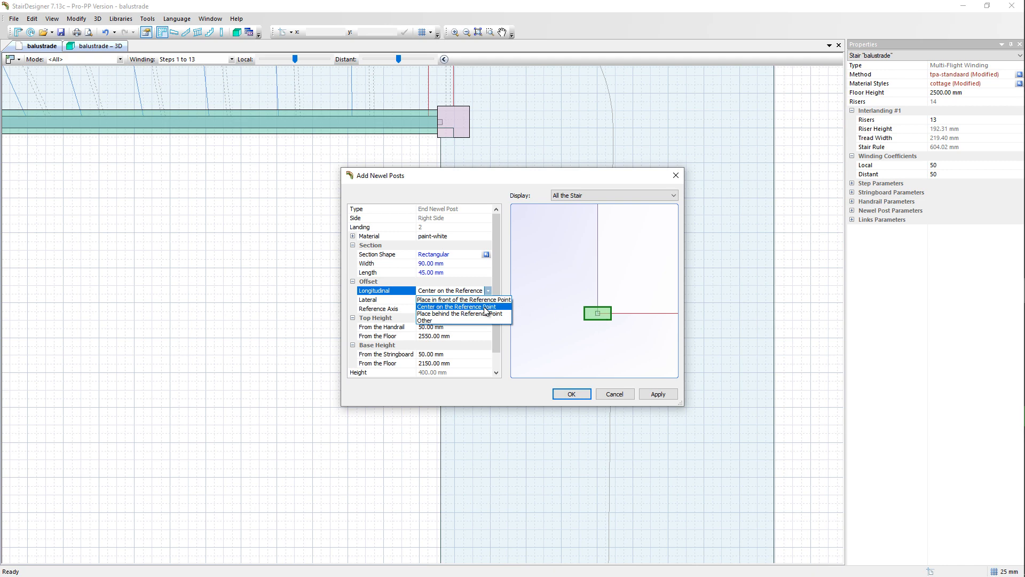
{"action": "left_click", "coordinate": [465, 300]}
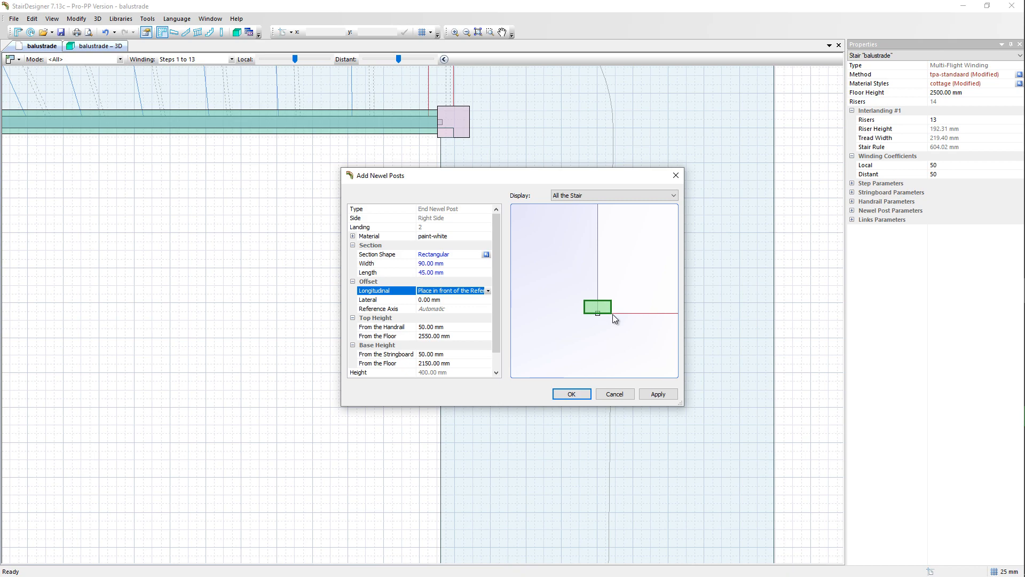
{"action": "left_click", "coordinate": [655, 398]}
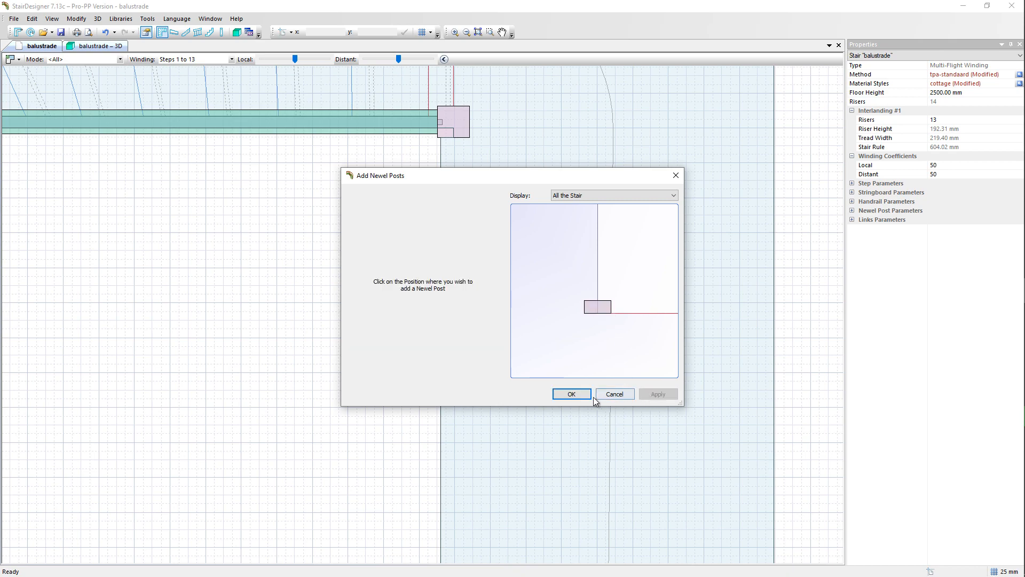
{"action": "left_click", "coordinate": [583, 395]}
- Start adding a handrail along Part #3 of Landing #2 on the right side
{"action": "scroll", "coordinate": [438, 267], "scroll_direction": "down", "scroll_amount": 2}
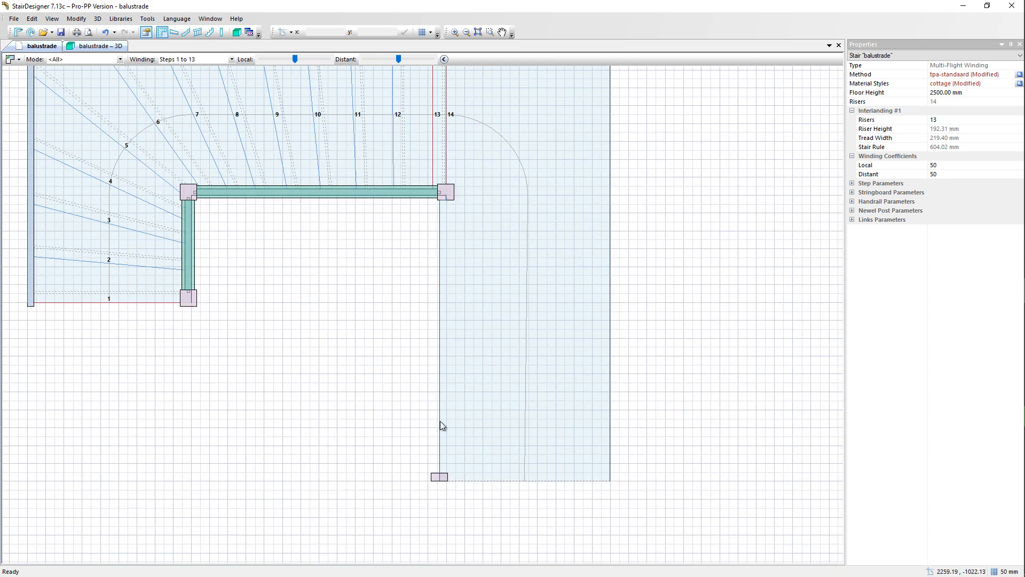
{"action": "right_click", "coordinate": [430, 318]}
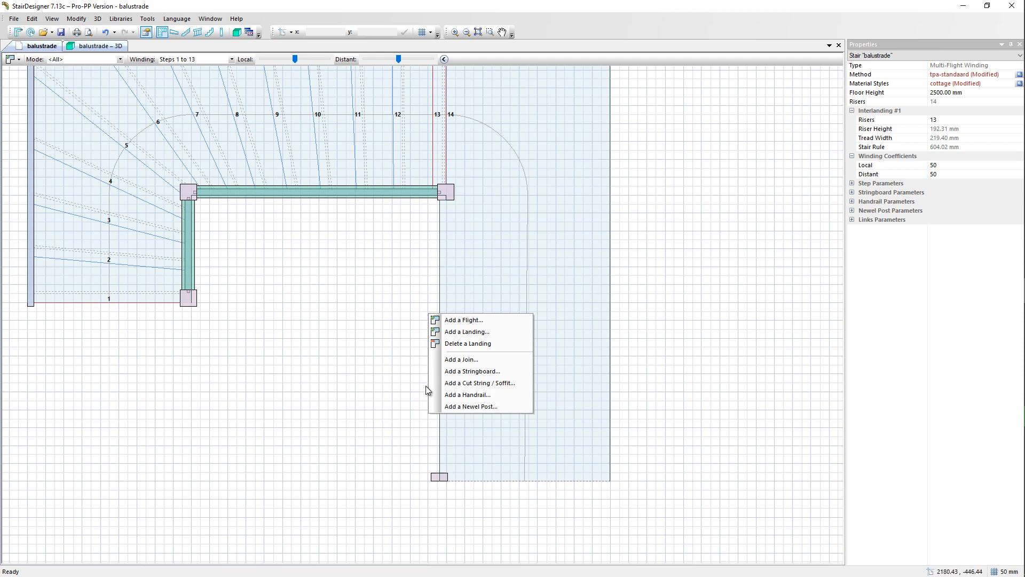
{"action": "left_click", "coordinate": [455, 395]}
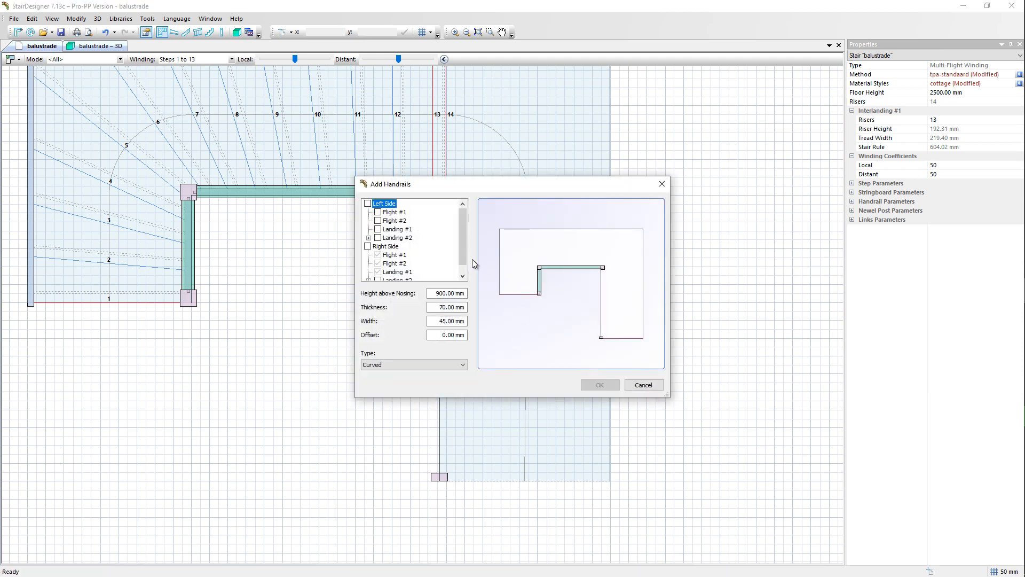
{"action": "scroll", "coordinate": [463, 251], "scroll_direction": "down", "scroll_amount": 1}
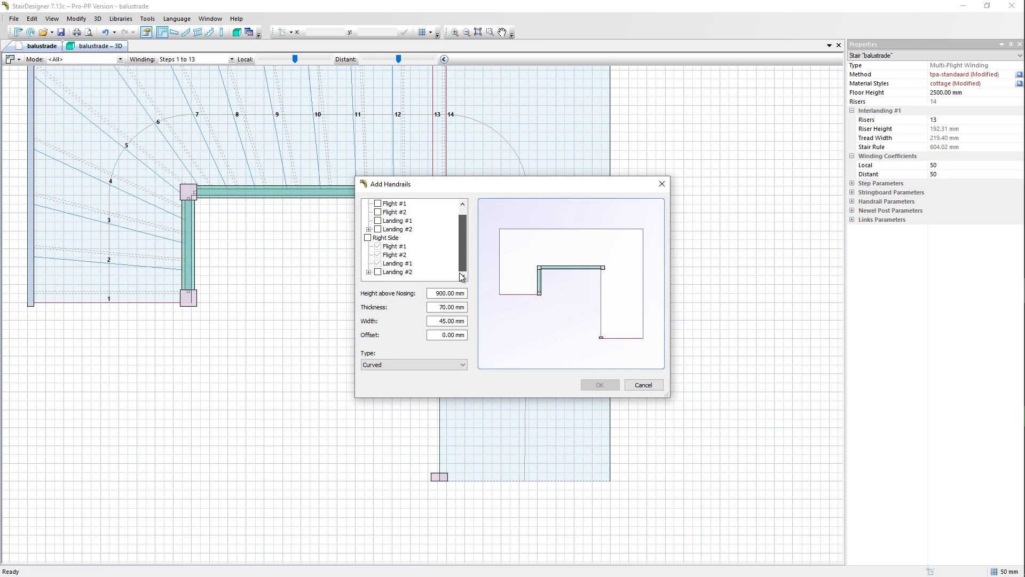
{"action": "left_click", "coordinate": [368, 273]}
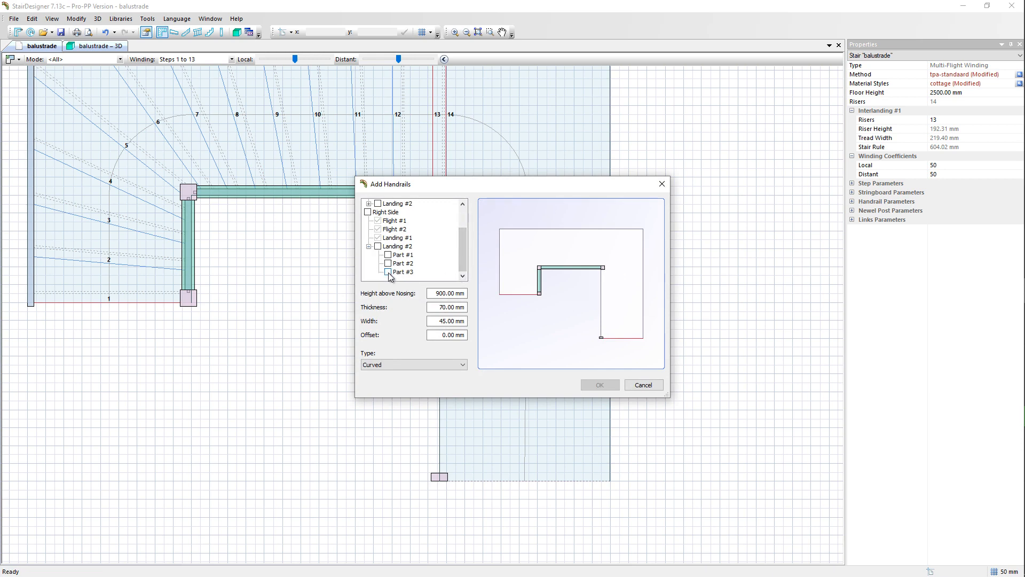
{"action": "left_click", "coordinate": [388, 272]}
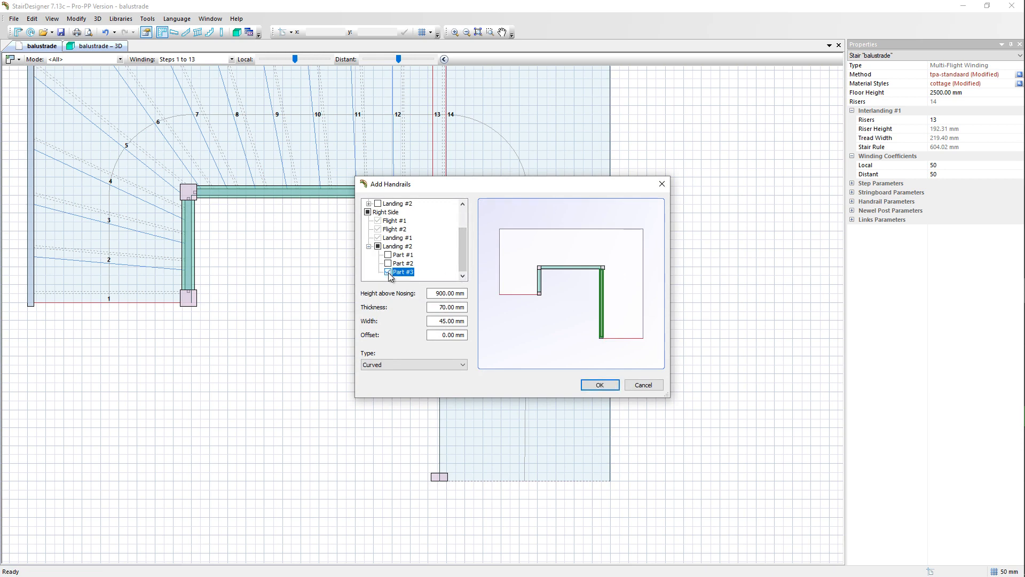
- Set the handrail's height above nosing to 1000 mm, choose its type and create it
{"action": "left_click", "coordinate": [441, 293]}
{"action": "type", "text": "000"}
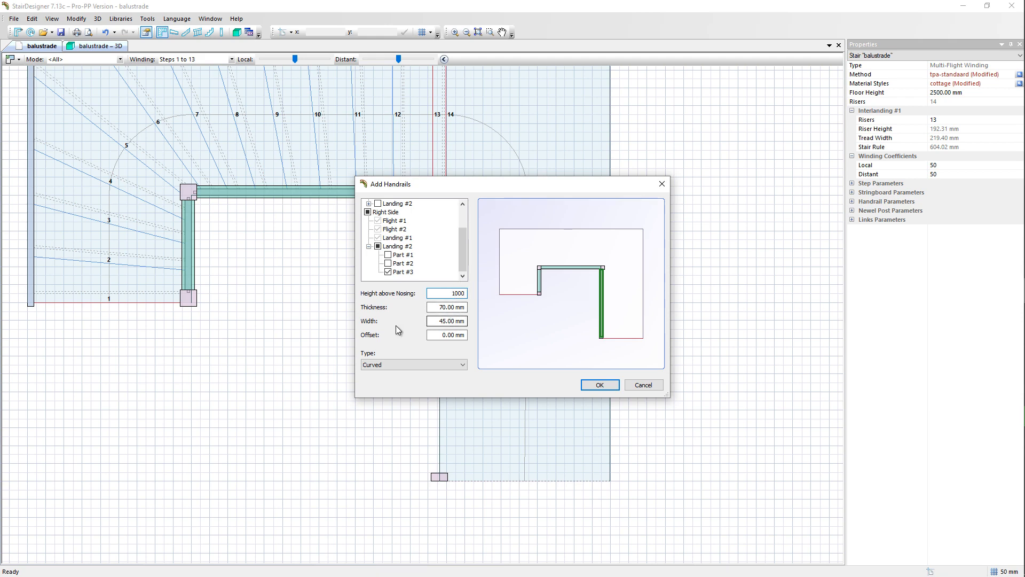
{"action": "left_click", "coordinate": [379, 365]}
{"action": "left_click", "coordinate": [376, 381]}
{"action": "left_click", "coordinate": [595, 386]}
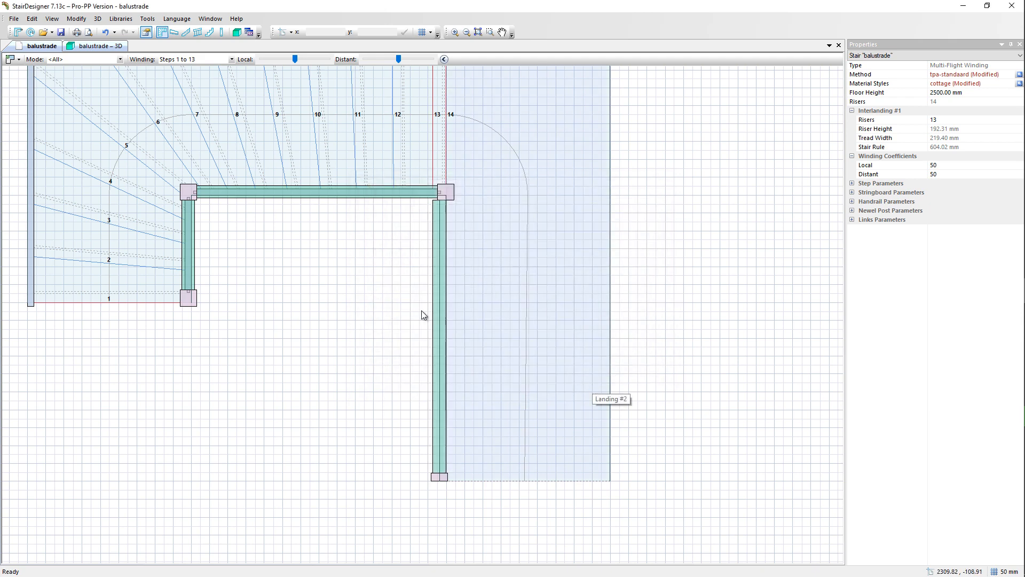
- Start adding a stringboard along Part #3 of Landing #2 on the right side
{"action": "right_click", "coordinate": [392, 311]}
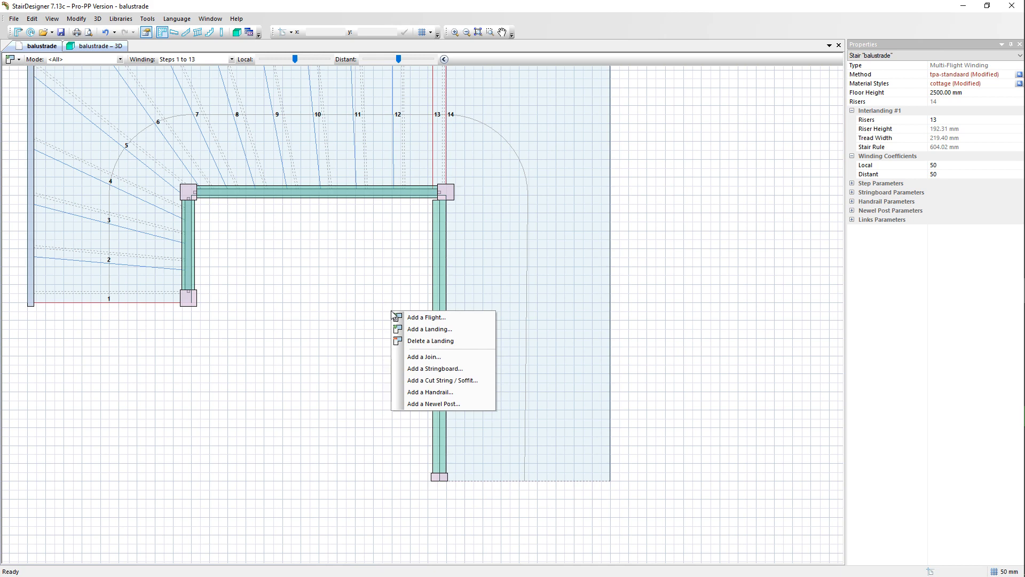
{"action": "left_click", "coordinate": [408, 369]}
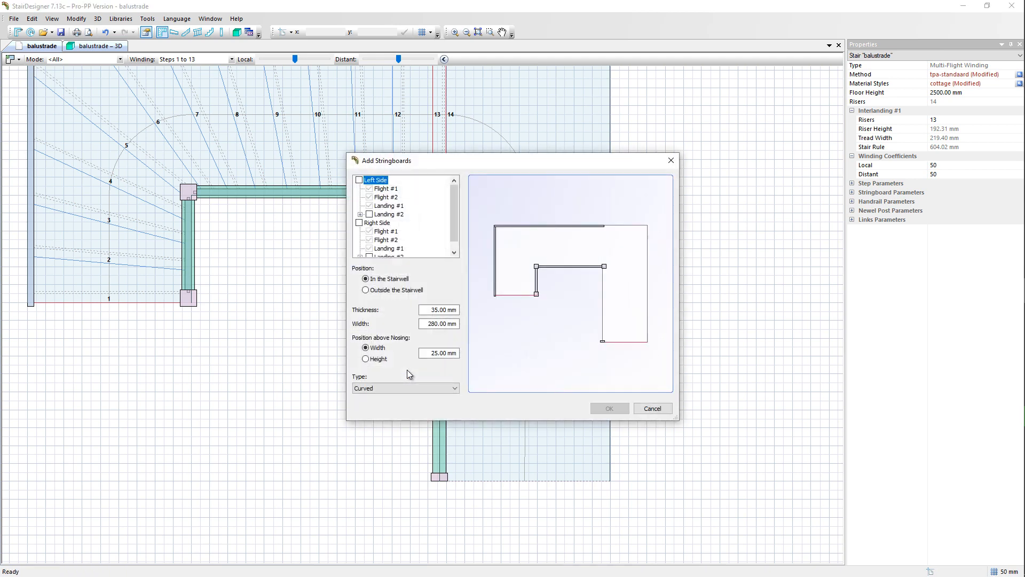
{"action": "scroll", "coordinate": [455, 229], "scroll_direction": "down", "scroll_amount": 1}
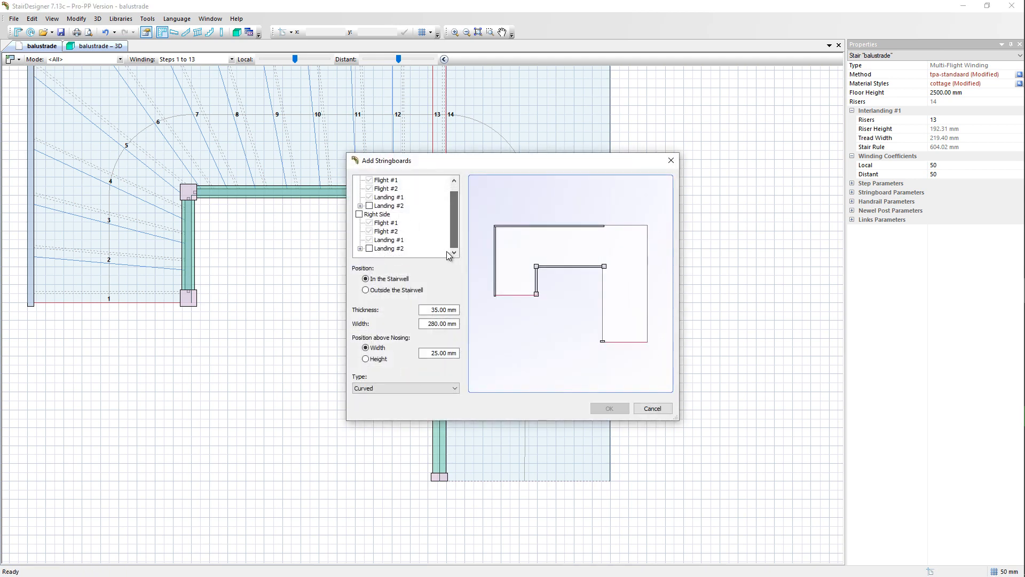
{"action": "left_click", "coordinate": [360, 249]}
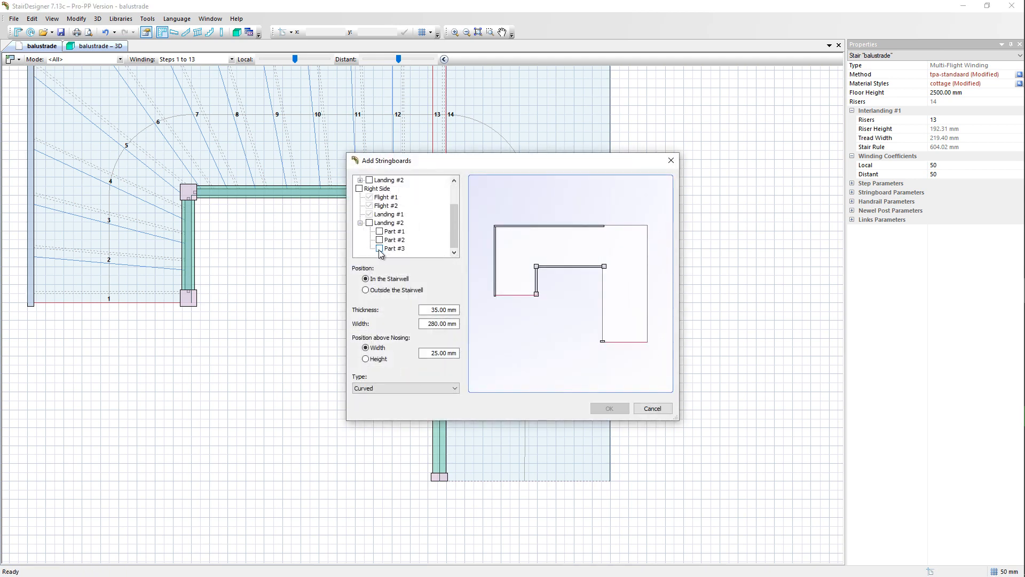
{"action": "left_click", "coordinate": [380, 249]}
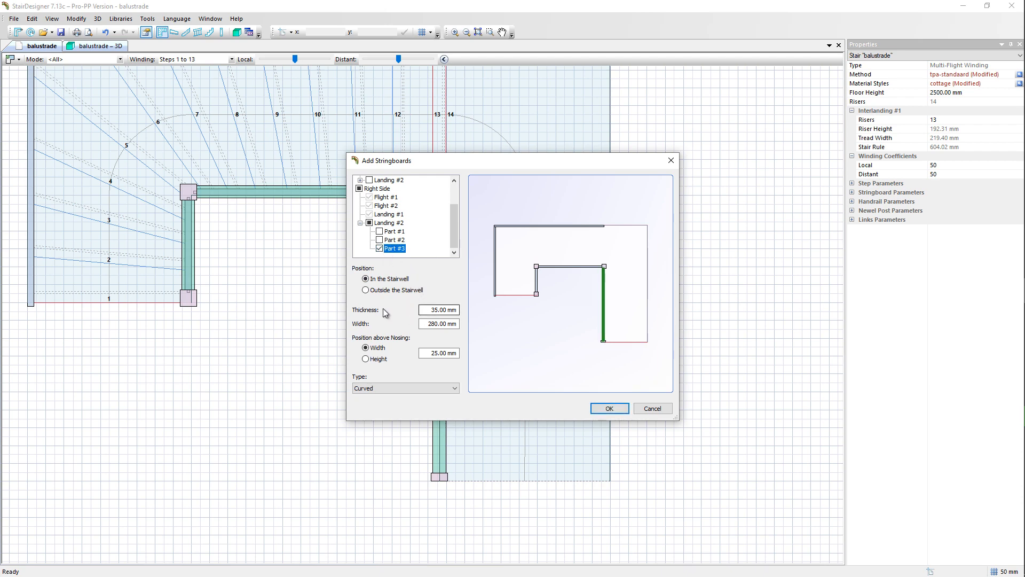
- Give the new stringboard a thickness of 70 mm and a width of 30 mm
{"action": "left_click", "coordinate": [453, 308]}
{"action": "double_click", "coordinate": [453, 308]}
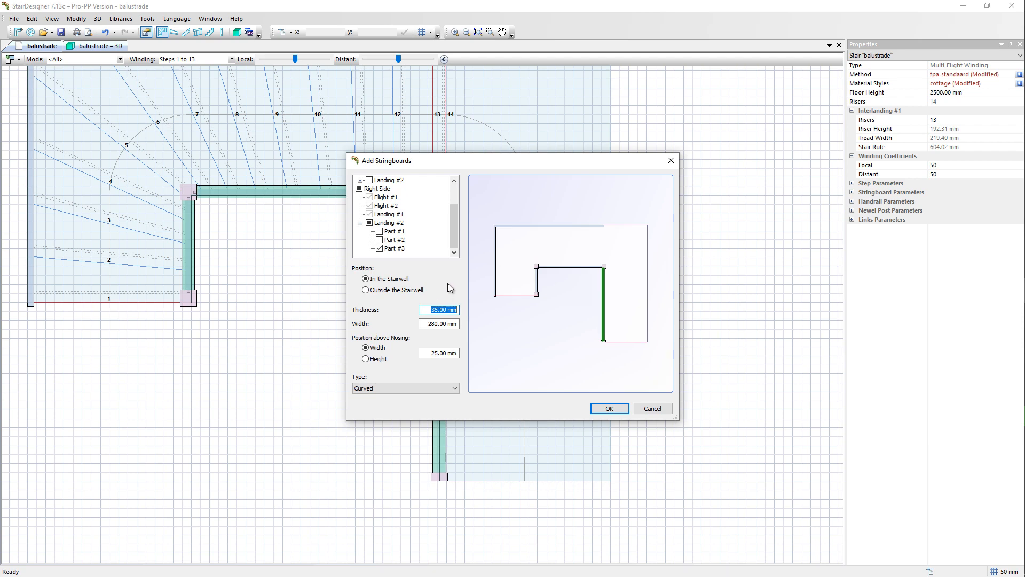
{"action": "type", "text": "70"}
{"action": "left_click", "coordinate": [421, 324]}
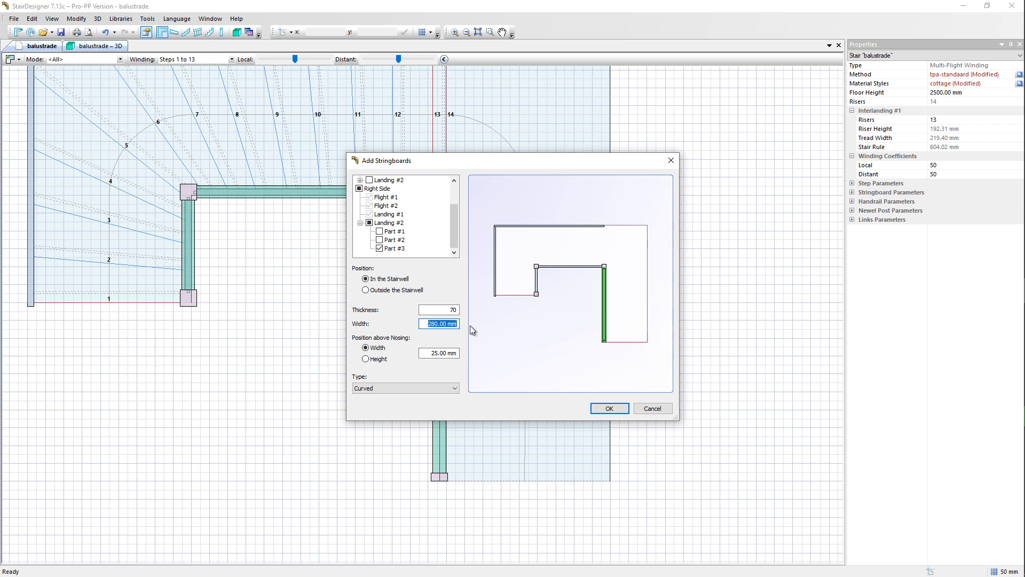
{"action": "type", "text": "30"}
- Set the stringboard's position above nosing to 30 mm, choose the Straight type and create it
{"action": "left_click_drag", "start_coordinate": [430, 353], "coordinate": [469, 356]}
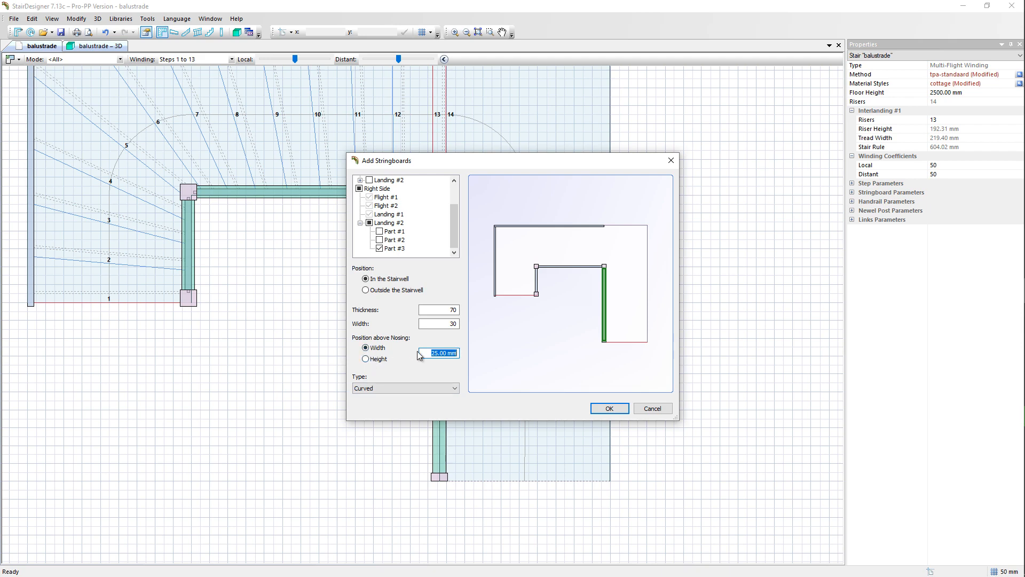
{"action": "type", "text": "30"}
{"action": "left_click", "coordinate": [423, 388]}
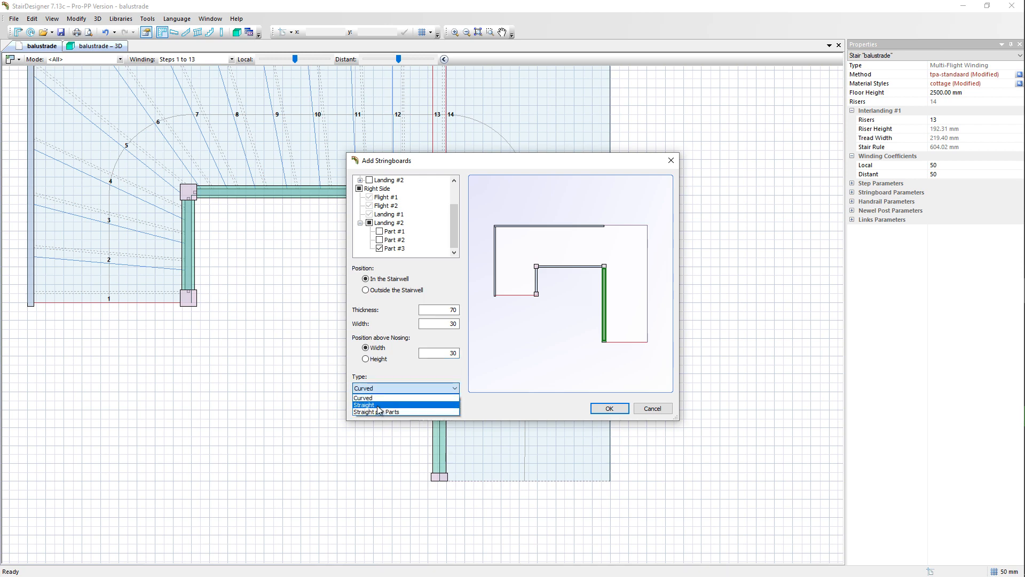
{"action": "left_click", "coordinate": [377, 405]}
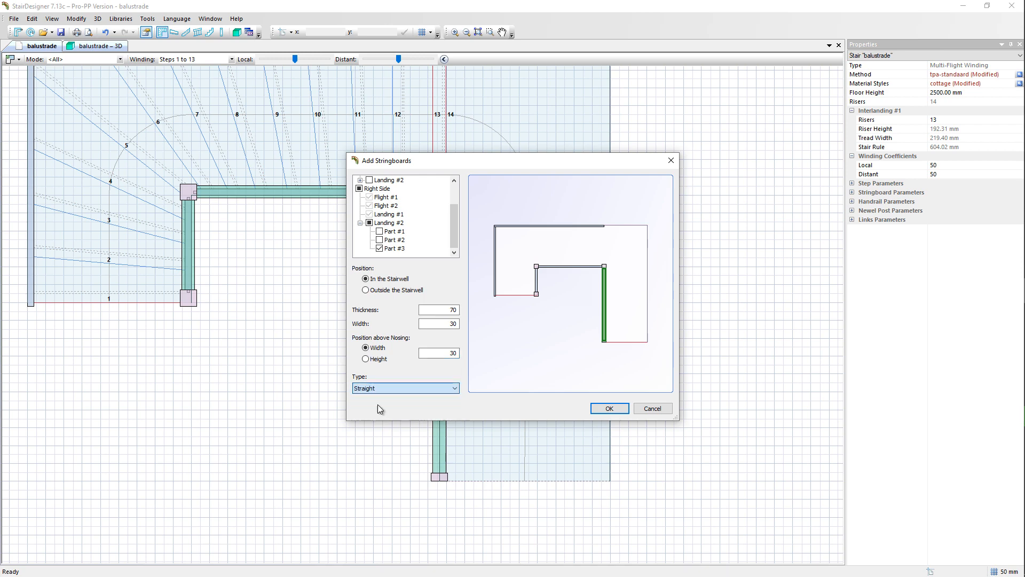
{"action": "left_click", "coordinate": [604, 408]}
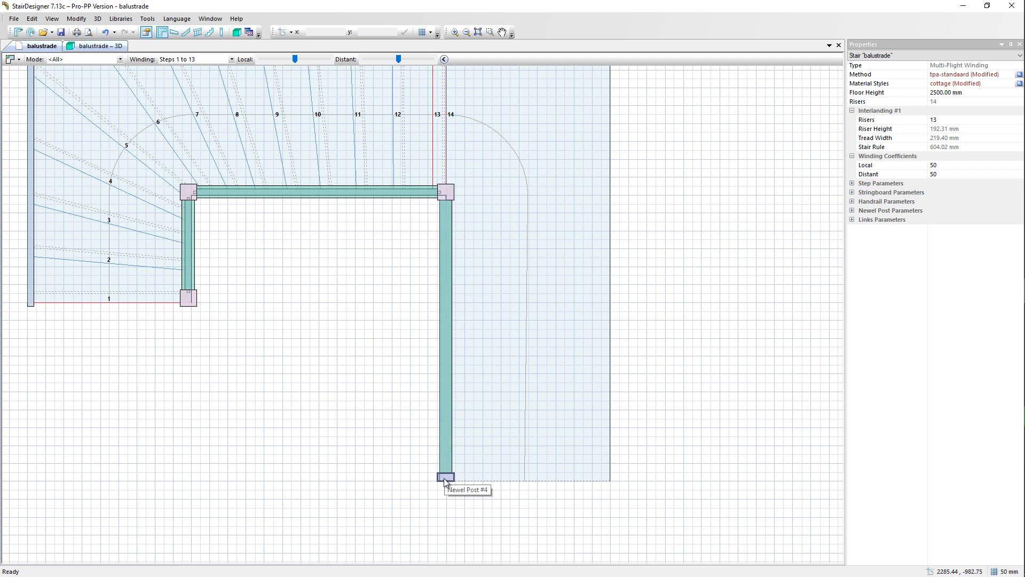
- Examine in 3D how the landing step meets the new stringboard beneath the balusters
{"action": "left_click", "coordinate": [107, 46]}
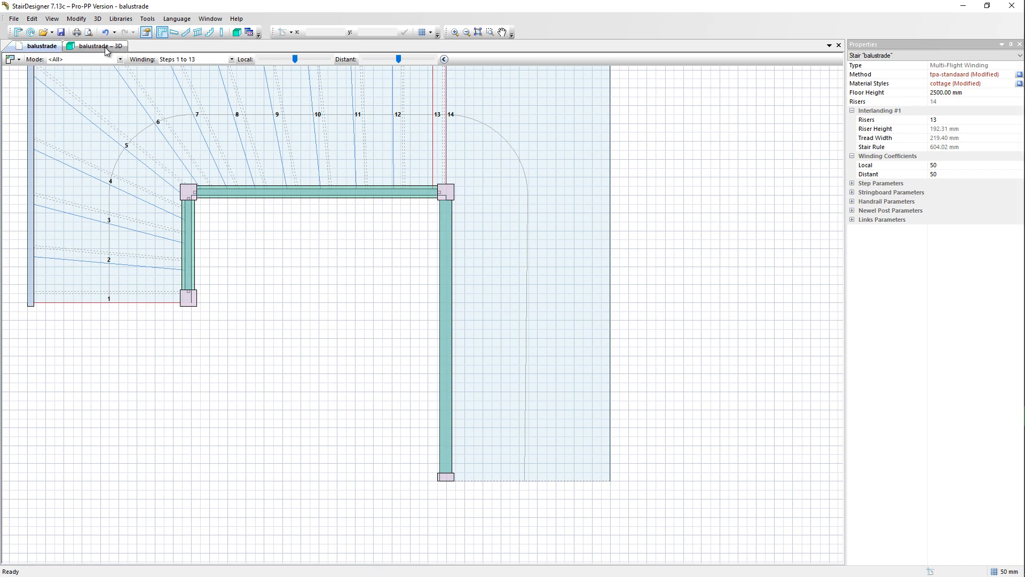
{"action": "left_click_drag", "start_coordinate": [401, 483], "coordinate": [611, 287]}
{"action": "scroll", "coordinate": [596, 224], "scroll_direction": "up", "scroll_amount": 3}
{"action": "left_click_drag", "start_coordinate": [597, 224], "coordinate": [412, 251]}
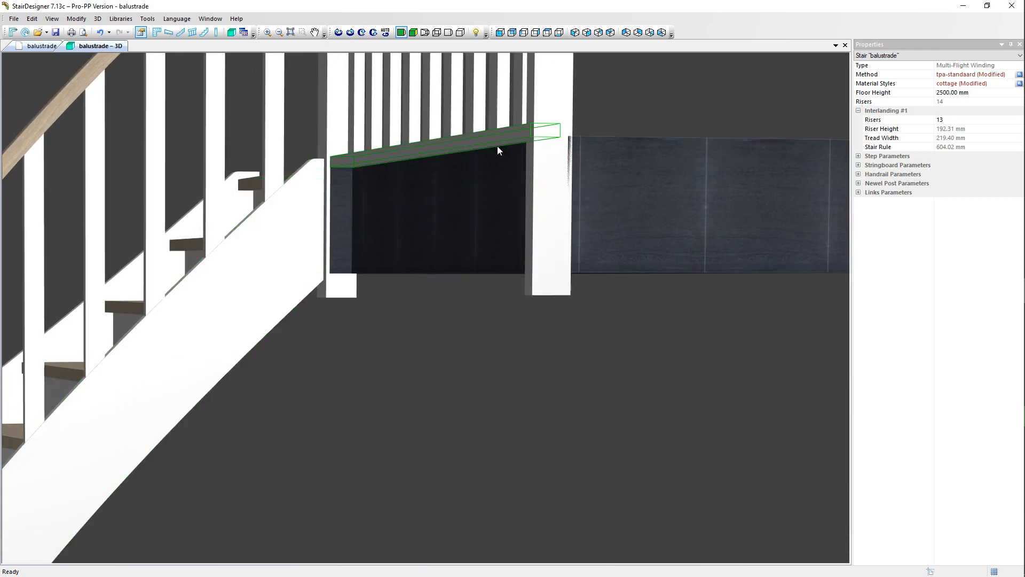
{"action": "left_click", "coordinate": [448, 209]}
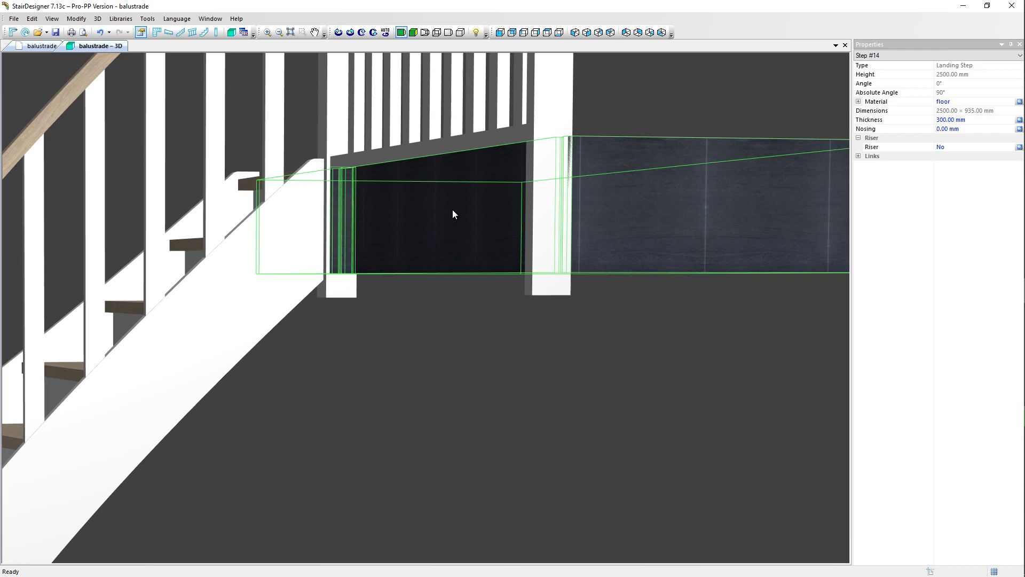
{"action": "left_click", "coordinate": [457, 147]}
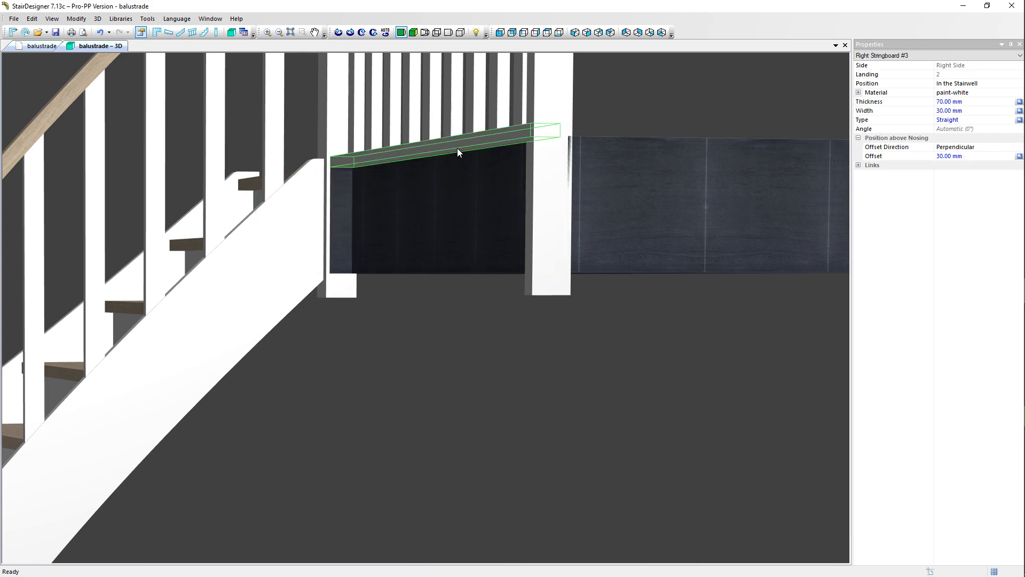
{"action": "left_click", "coordinate": [454, 192]}
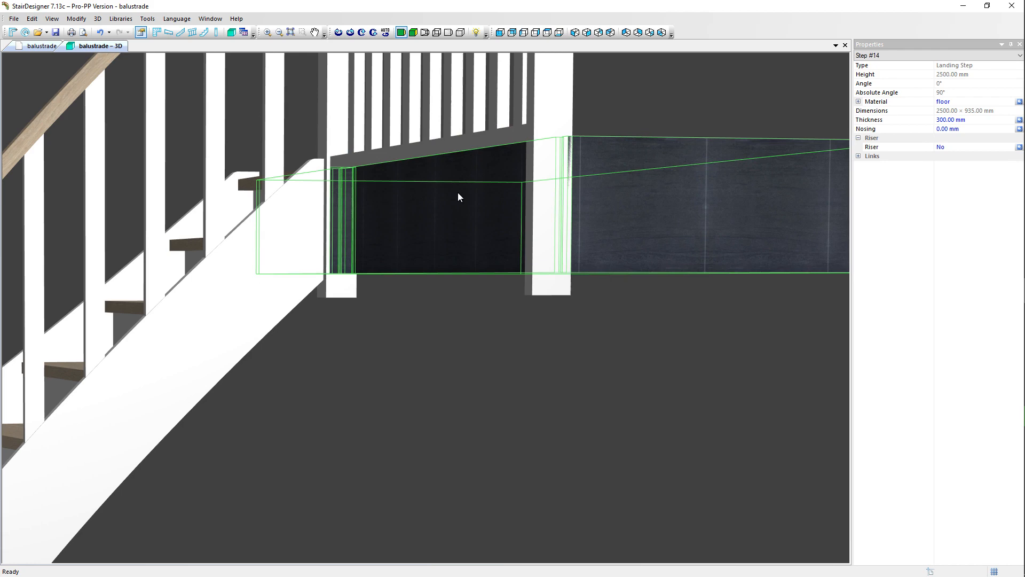
{"action": "left_click", "coordinate": [462, 146]}
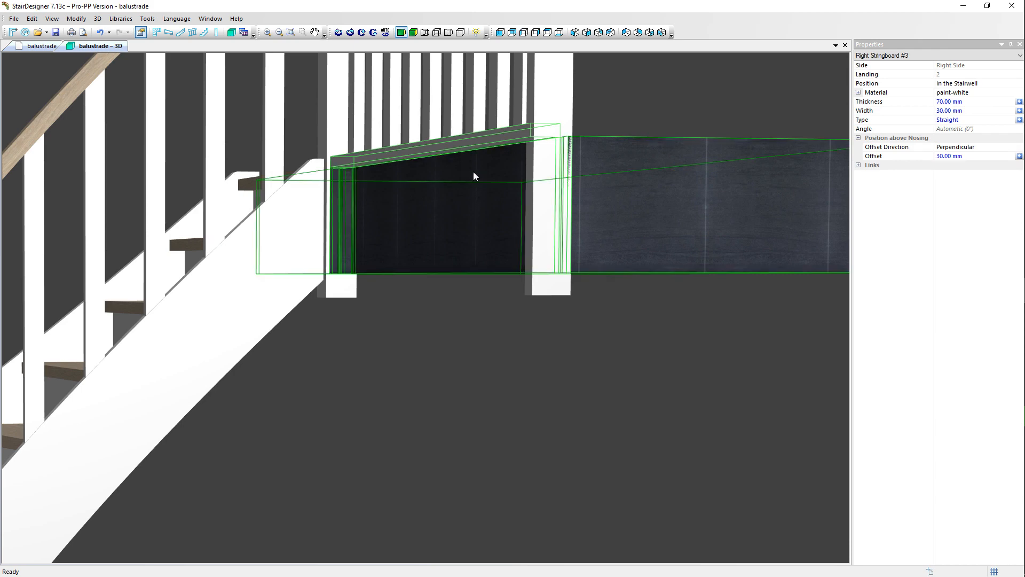
- In the landing step's link to Right Stringboard #3, set the front recess to 0 mm and the penetration to 35 mm
{"action": "left_click", "coordinate": [485, 206]}
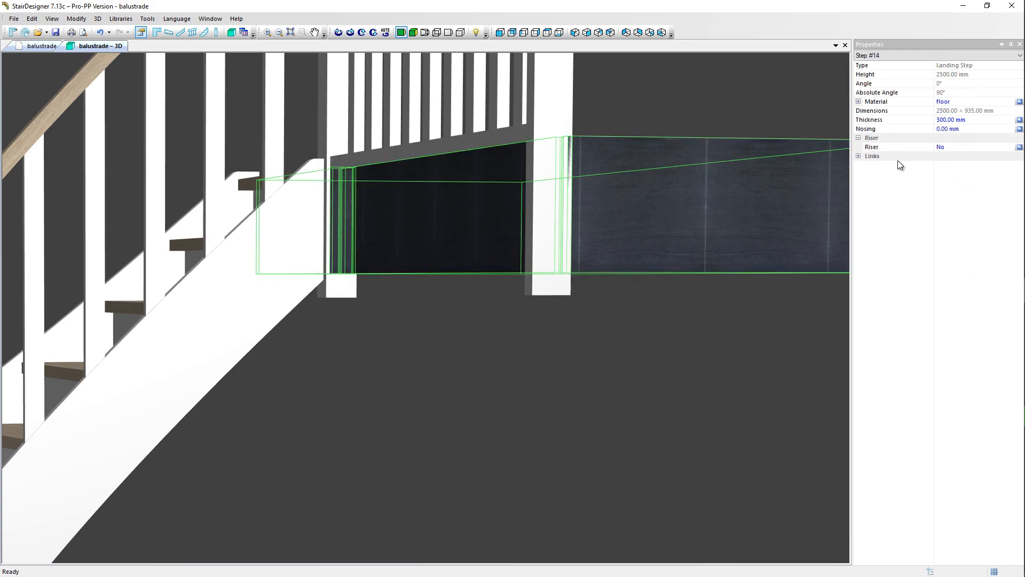
{"action": "left_click", "coordinate": [859, 156]}
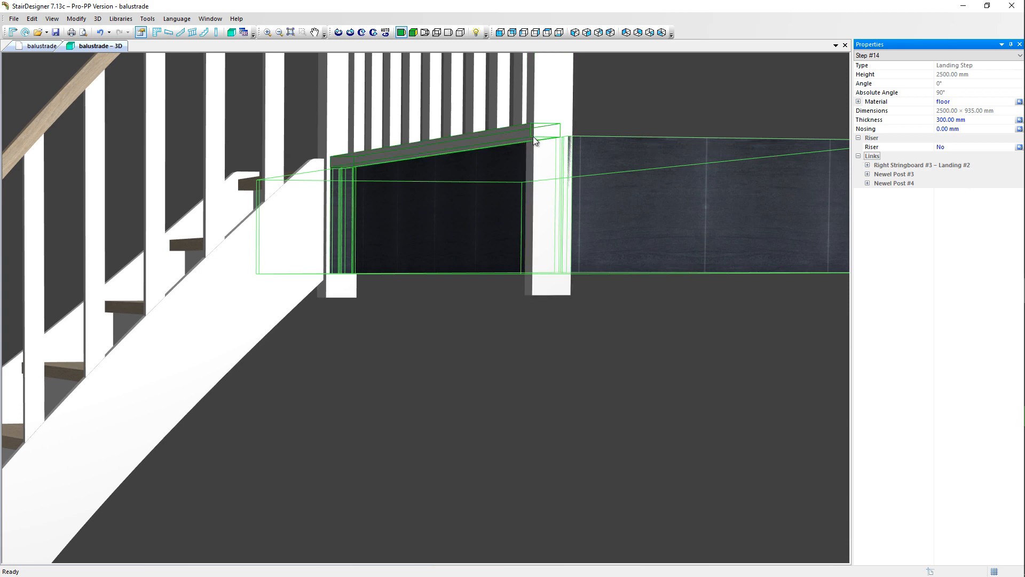
{"action": "left_click", "coordinate": [868, 165]}
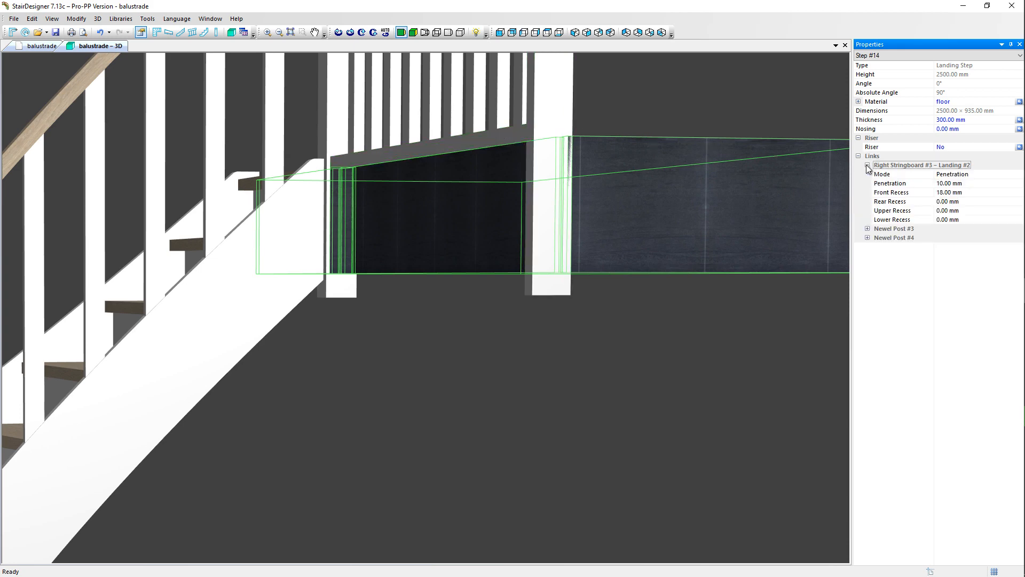
{"action": "left_click", "coordinate": [980, 193]}
{"action": "type", "text": "0"}
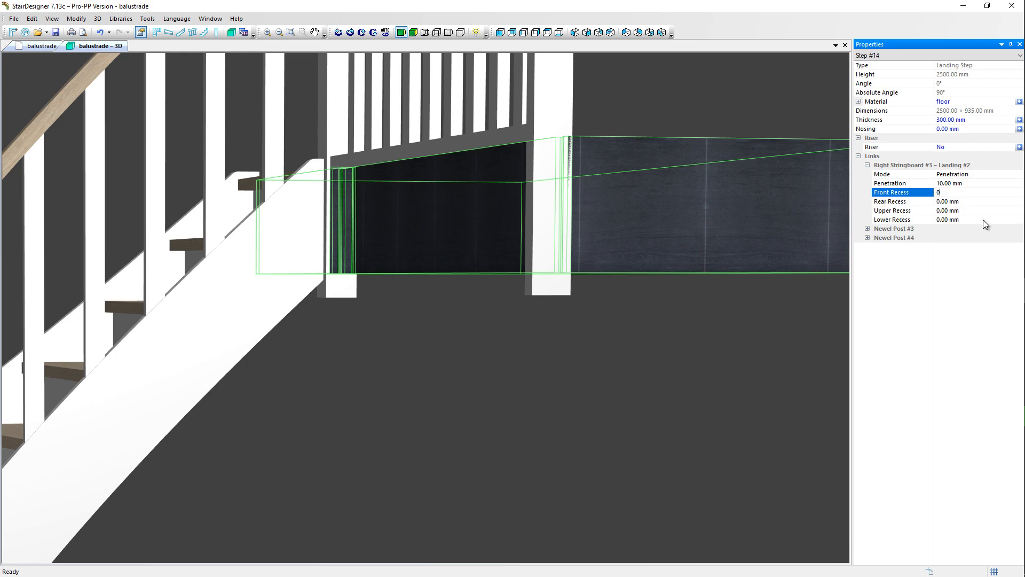
{"action": "key", "text": "Return"}
{"action": "left_click", "coordinate": [976, 183]}
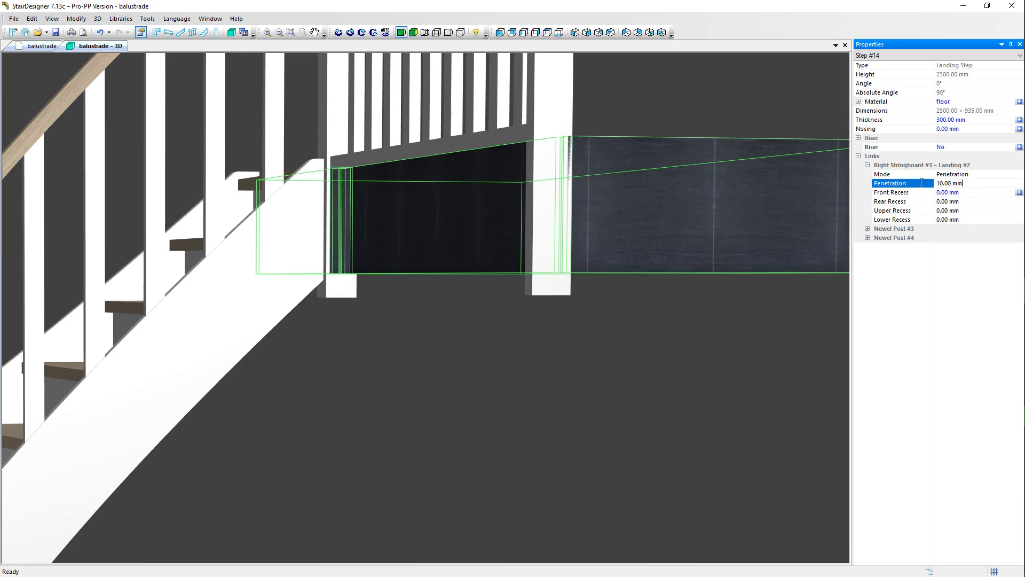
{"action": "left_click_drag", "start_coordinate": [922, 183], "coordinate": [912, 190]}
{"action": "type", "text": "35"}
{"action": "key", "text": "Return"}
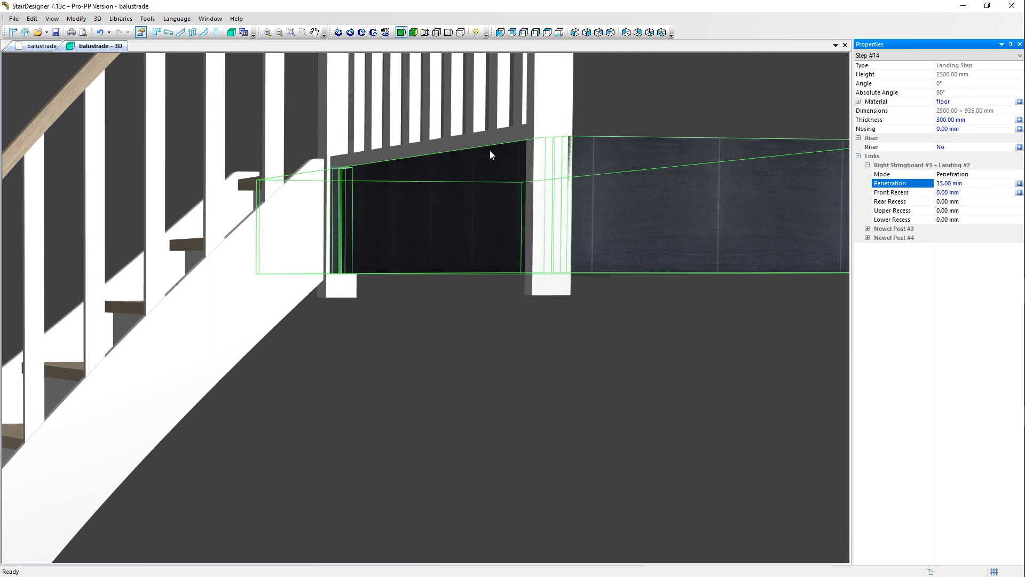
- Examine the landing from below and above, checking its junction with the stringboard and the corner newel post
{"action": "middle_click_drag", "start_coordinate": [484, 299], "coordinate": [442, 230]}
{"action": "left_click", "coordinate": [337, 433]}
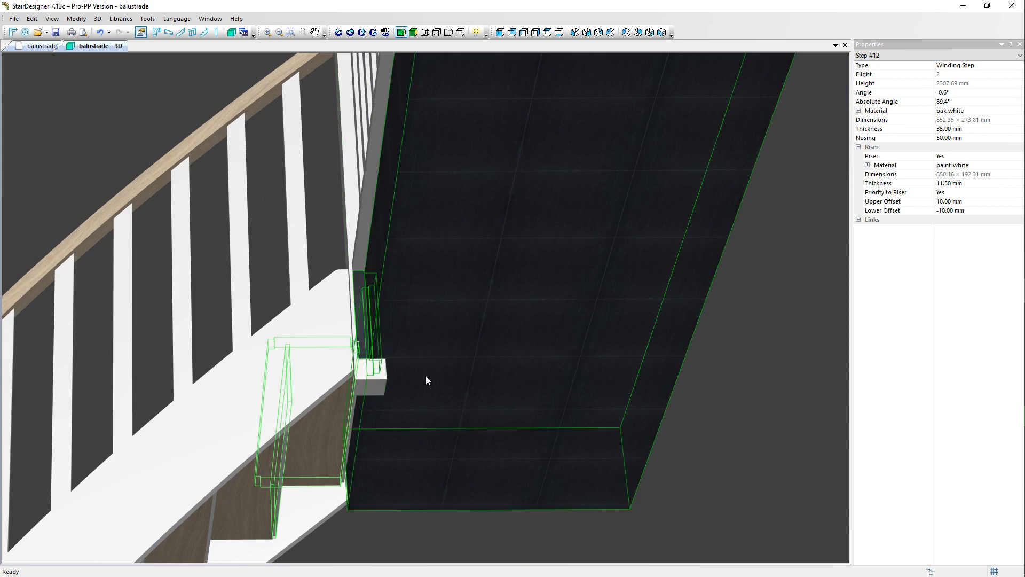
{"action": "middle_click_drag", "start_coordinate": [425, 375], "coordinate": [389, 251]}
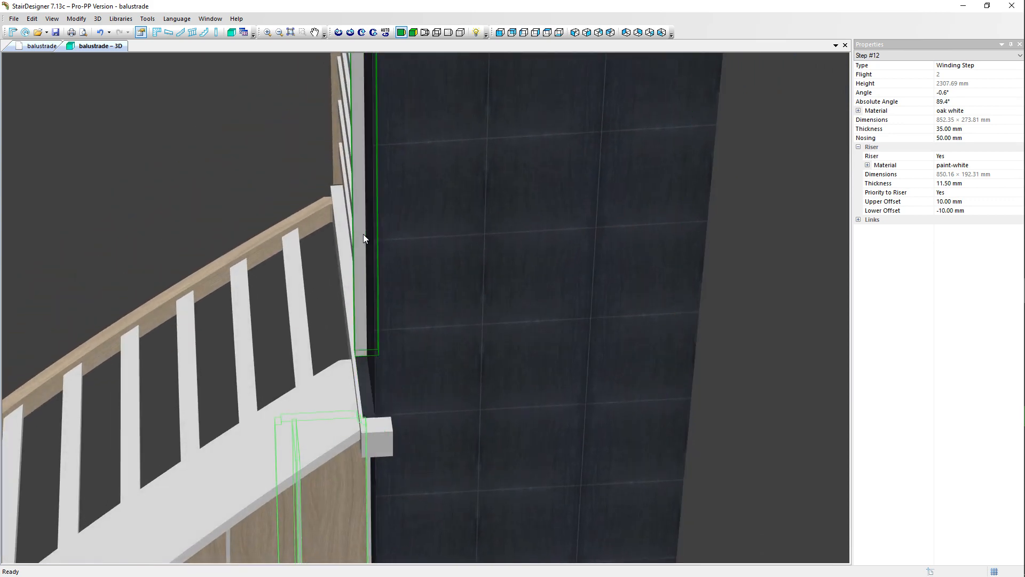
{"action": "scroll", "coordinate": [399, 281], "scroll_direction": "down", "scroll_amount": 2}
{"action": "middle_click_drag", "start_coordinate": [400, 286], "coordinate": [497, 390]}
{"action": "middle_click_drag", "start_coordinate": [539, 223], "coordinate": [440, 360]}
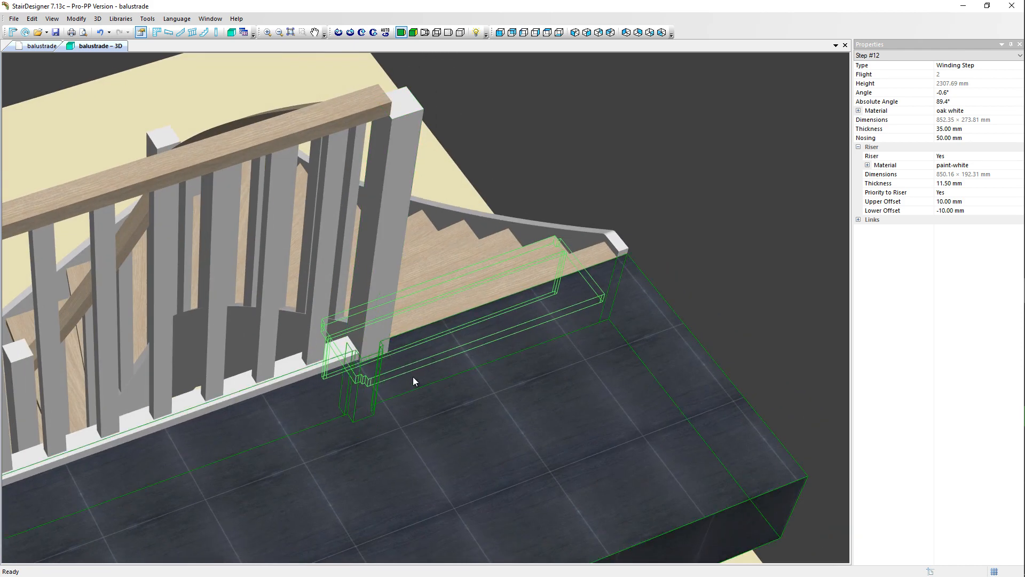
{"action": "left_click", "coordinate": [406, 412]}
{"action": "left_click", "coordinate": [394, 294]}
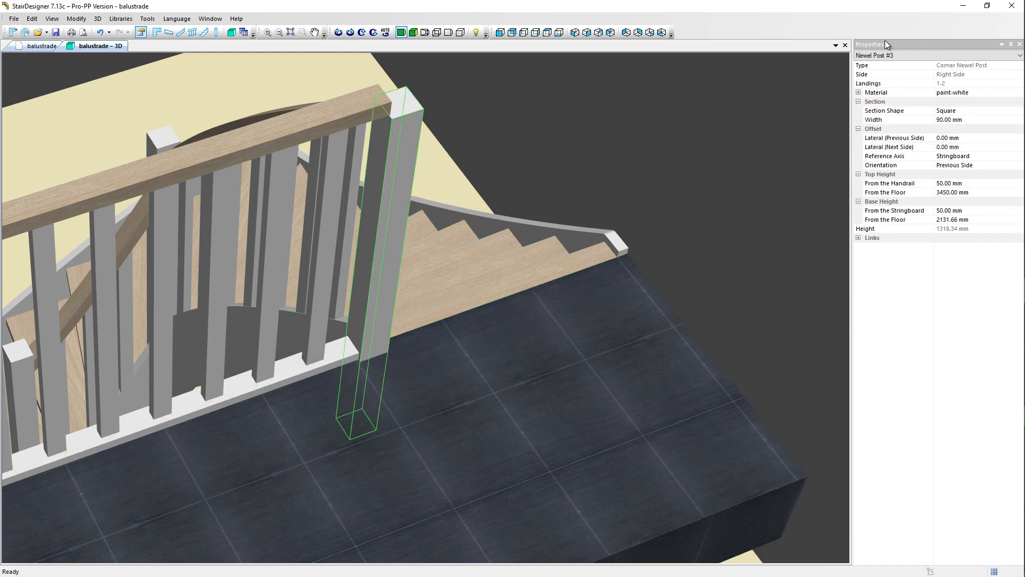
- In the landing step's link to Newel Post #3, set the front recess to 0 mm and the penetration to 45 mm
{"action": "left_click", "coordinate": [536, 372]}
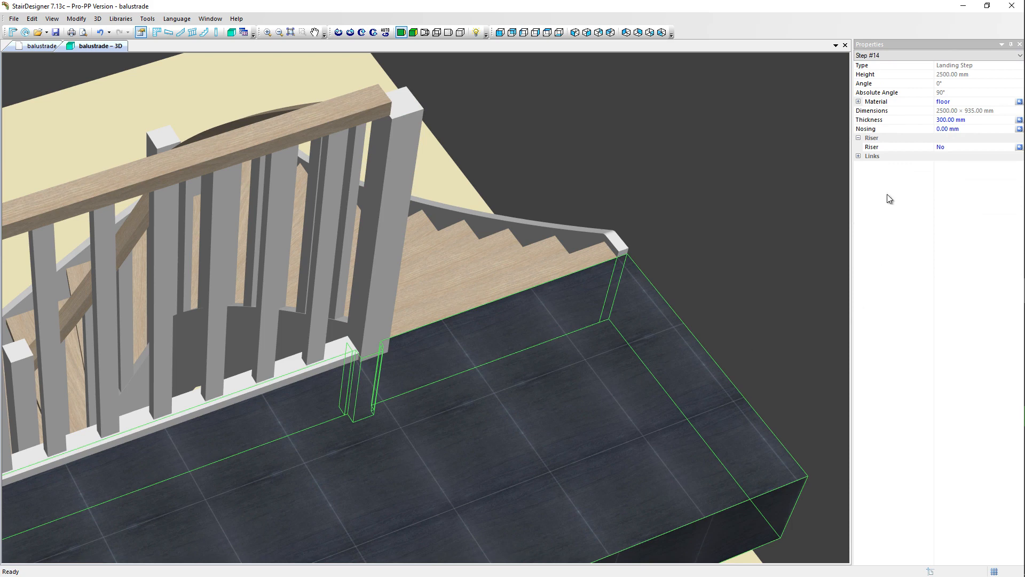
{"action": "left_click", "coordinate": [859, 156]}
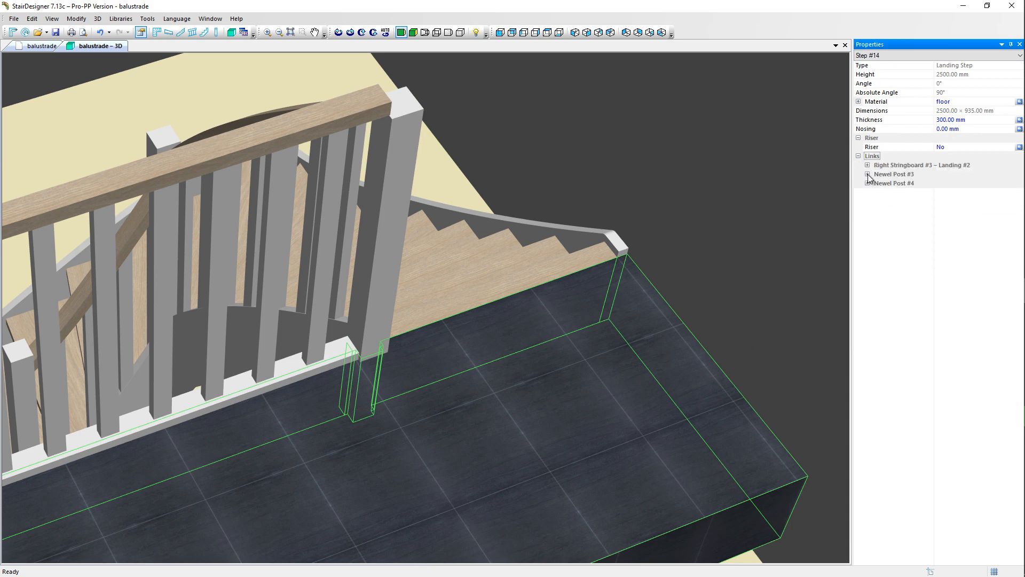
{"action": "left_click", "coordinate": [867, 174]}
{"action": "left_click", "coordinate": [975, 203]}
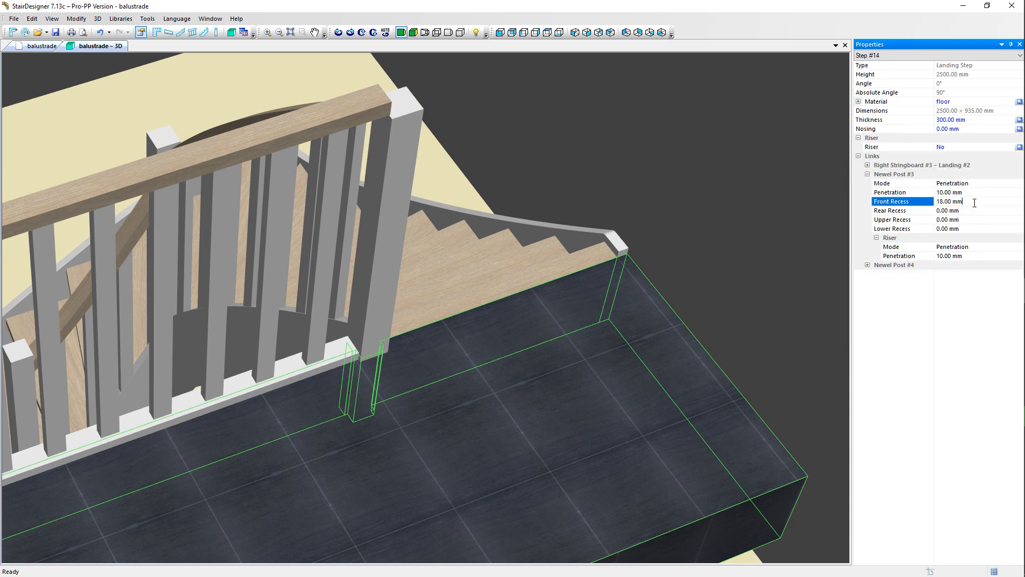
{"action": "type", "text": "0"}
{"action": "key", "text": "Return"}
{"action": "left_click", "coordinate": [904, 192]}
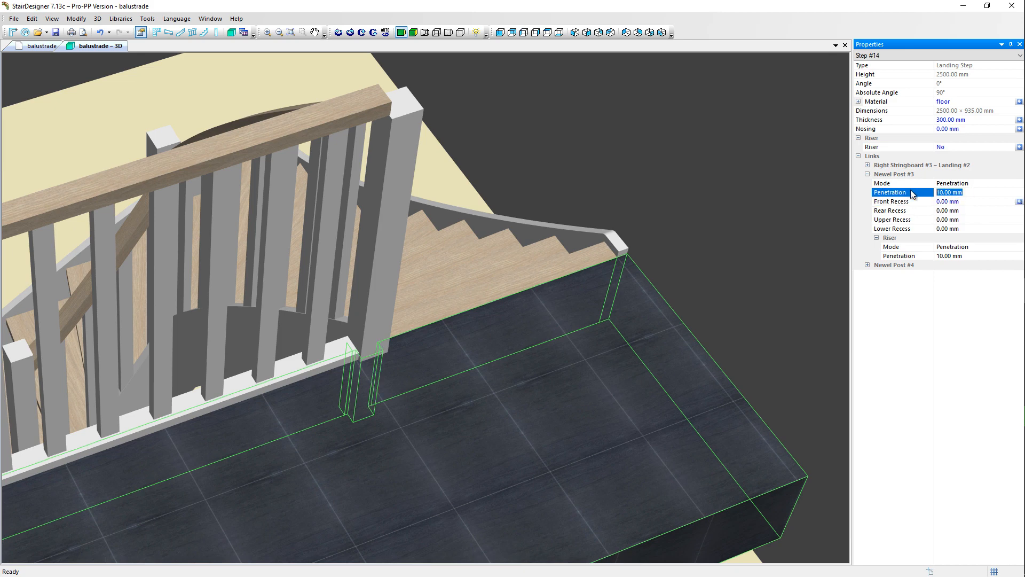
{"action": "type", "text": "45"}
{"action": "key", "text": "Return"}
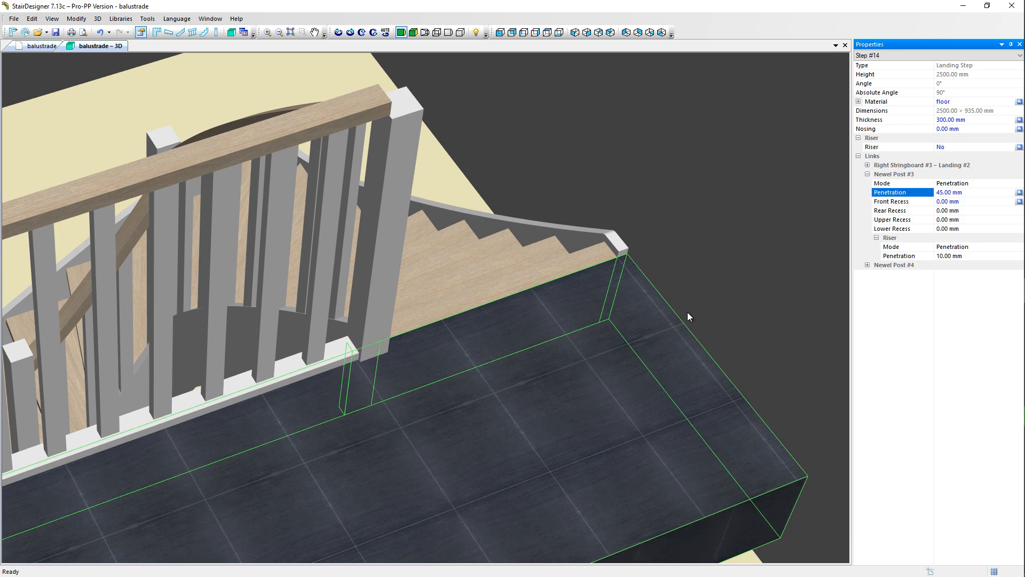
- In the landing step's link to Newel Post #4, set the front recess to 0 mm and the penetration to 45 mm
{"action": "scroll", "coordinate": [689, 197], "scroll_direction": "down", "scroll_amount": 2}
{"action": "scroll", "coordinate": [689, 196], "scroll_direction": "down", "scroll_amount": 1}
{"action": "middle_click_drag", "start_coordinate": [366, 369], "coordinate": [289, 358]}
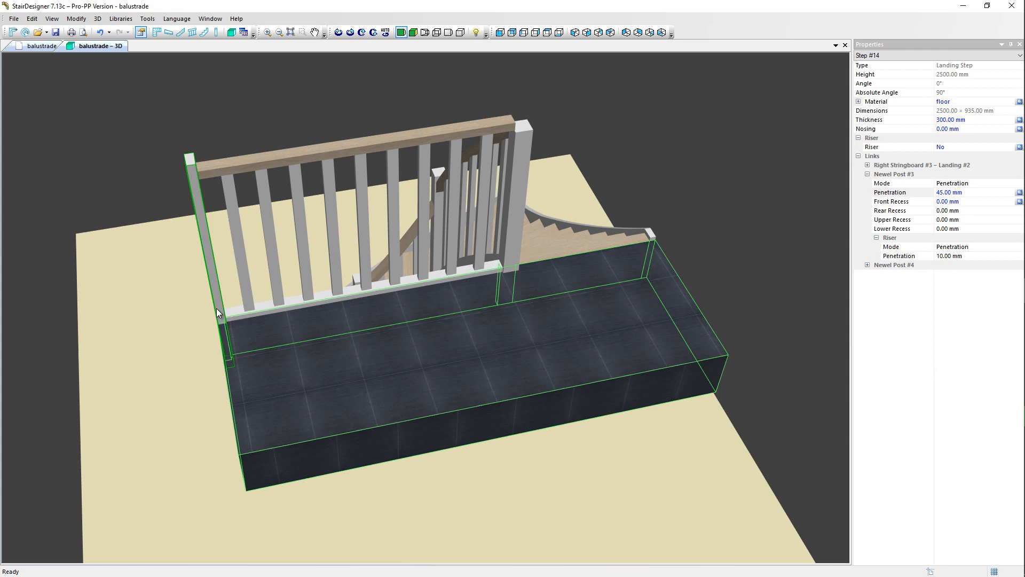
{"action": "left_click", "coordinate": [217, 308]}
{"action": "left_click", "coordinate": [235, 341]}
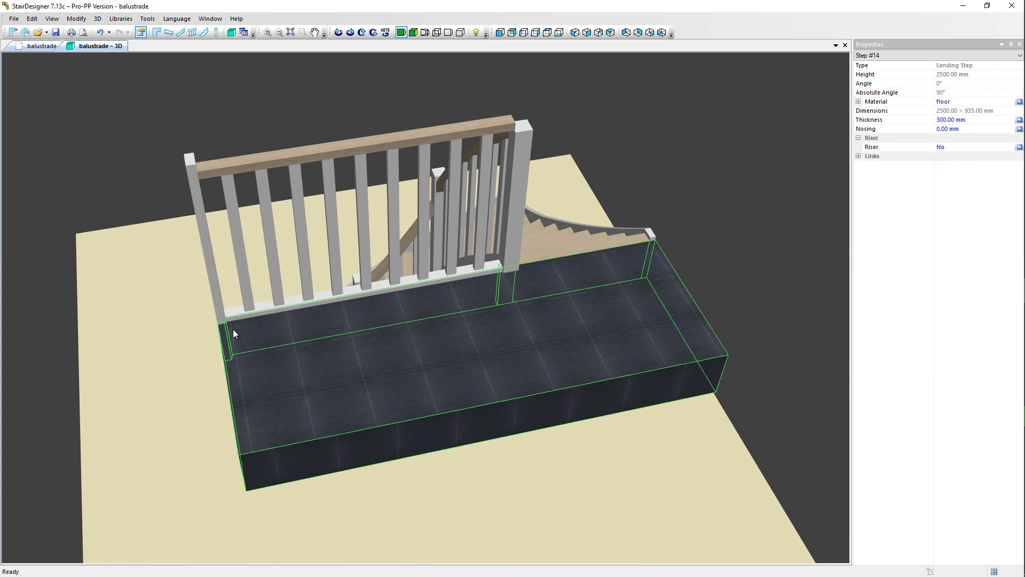
{"action": "left_click", "coordinate": [218, 306]}
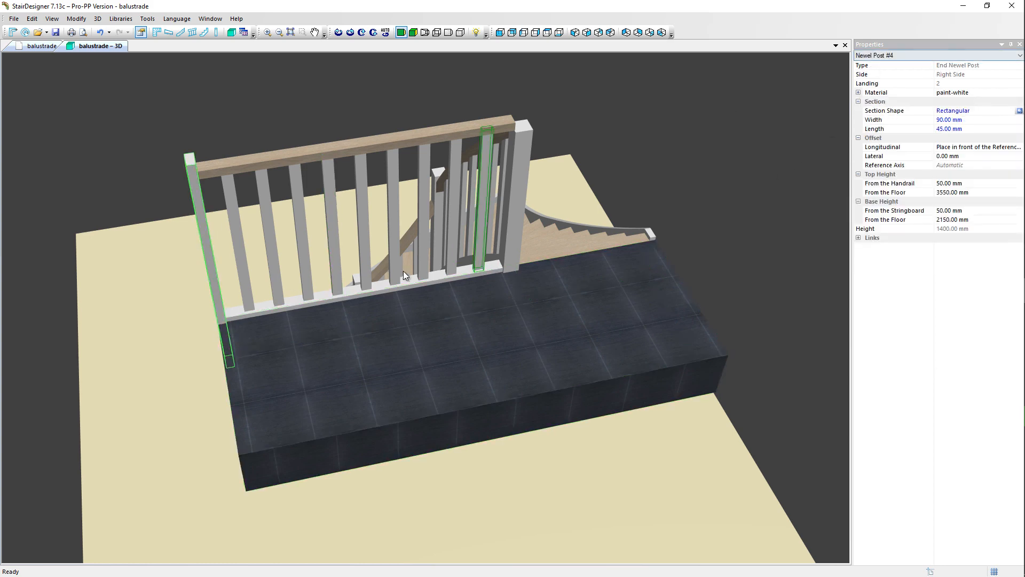
{"action": "left_click", "coordinate": [352, 344]}
{"action": "left_click", "coordinate": [858, 155]}
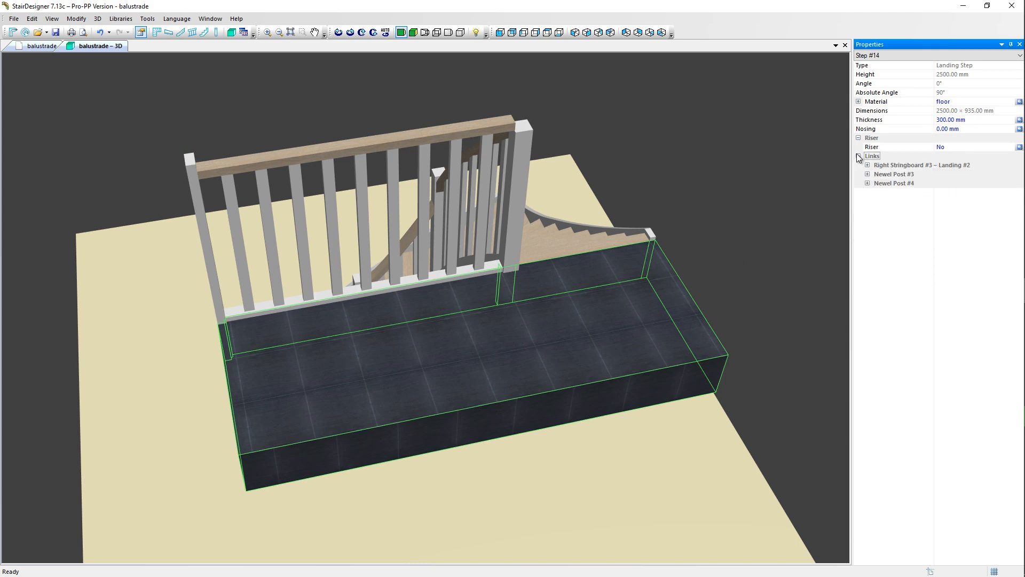
{"action": "left_click", "coordinate": [868, 183]}
{"action": "left_click", "coordinate": [923, 209]}
{"action": "key", "text": "ctrl+a"}
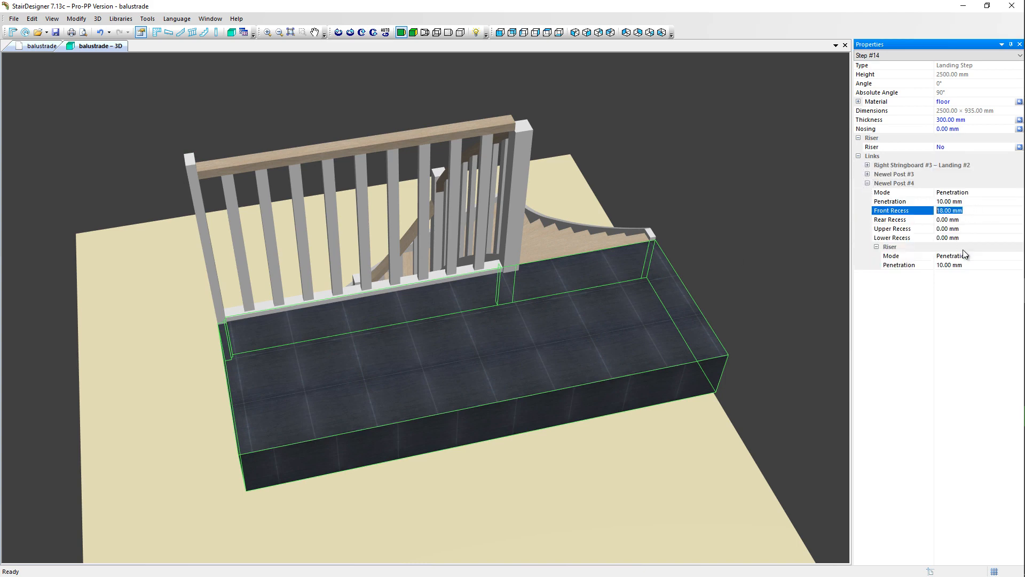
{"action": "type", "text": "0"}
{"action": "key", "text": "Return"}
{"action": "left_click_drag", "start_coordinate": [973, 202], "coordinate": [857, 205]}
{"action": "type", "text": "45"}
{"action": "key", "text": "Return"}
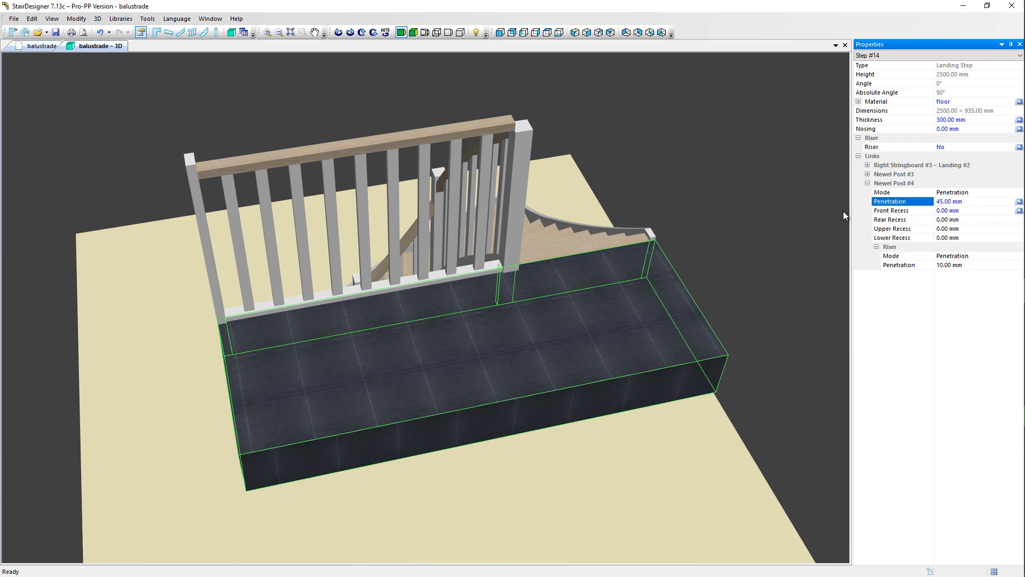
{"action": "left_click", "coordinate": [718, 225]}
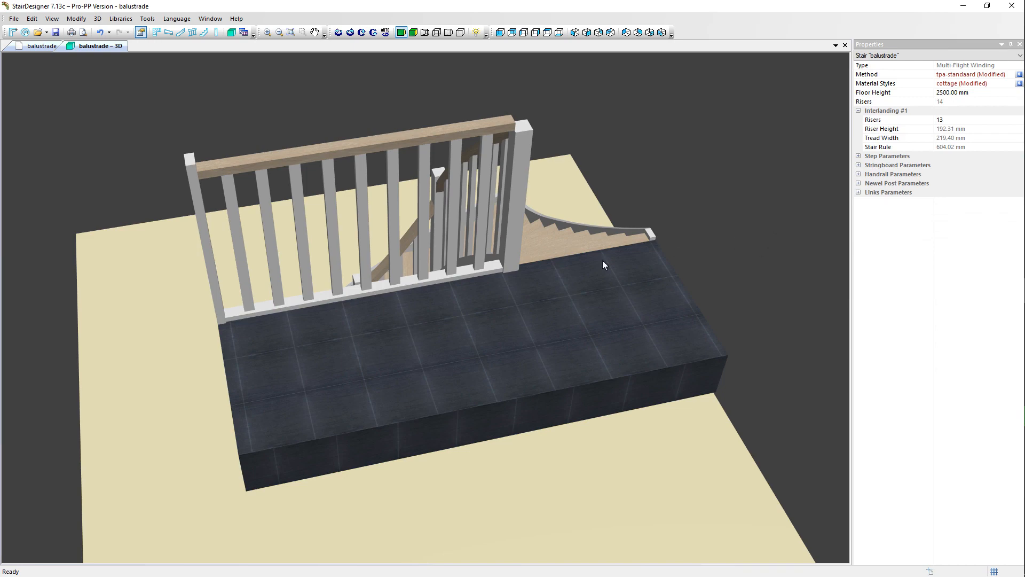
- Examine the junction between the landing and the corner newel post in 3D from below and close up in plan
{"action": "left_click_drag", "start_coordinate": [603, 264], "coordinate": [452, 165]}
{"action": "scroll", "coordinate": [500, 231], "scroll_direction": "up", "scroll_amount": 3}
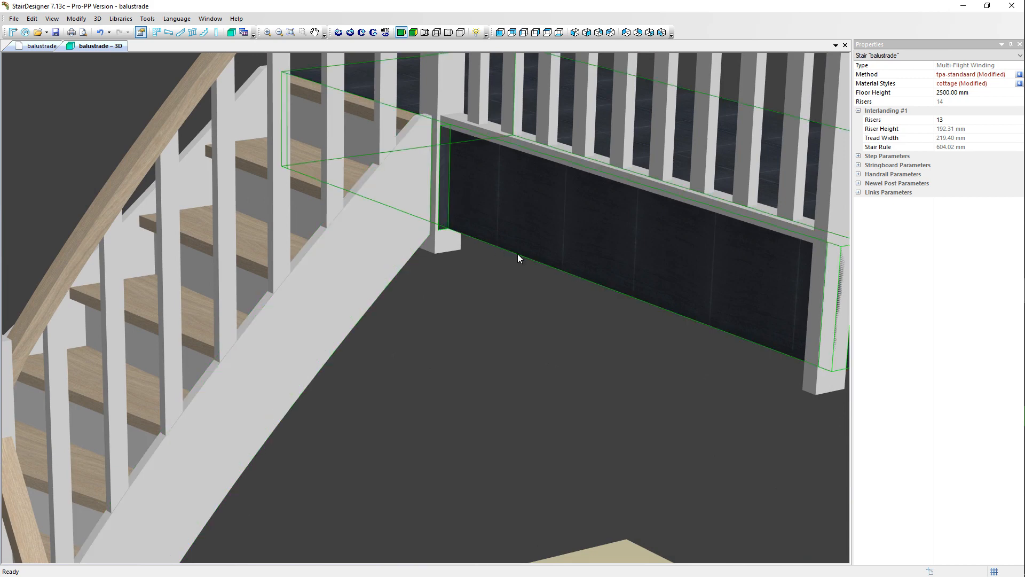
{"action": "left_click_drag", "start_coordinate": [517, 255], "coordinate": [524, 235]}
{"action": "left_click", "coordinate": [29, 46]}
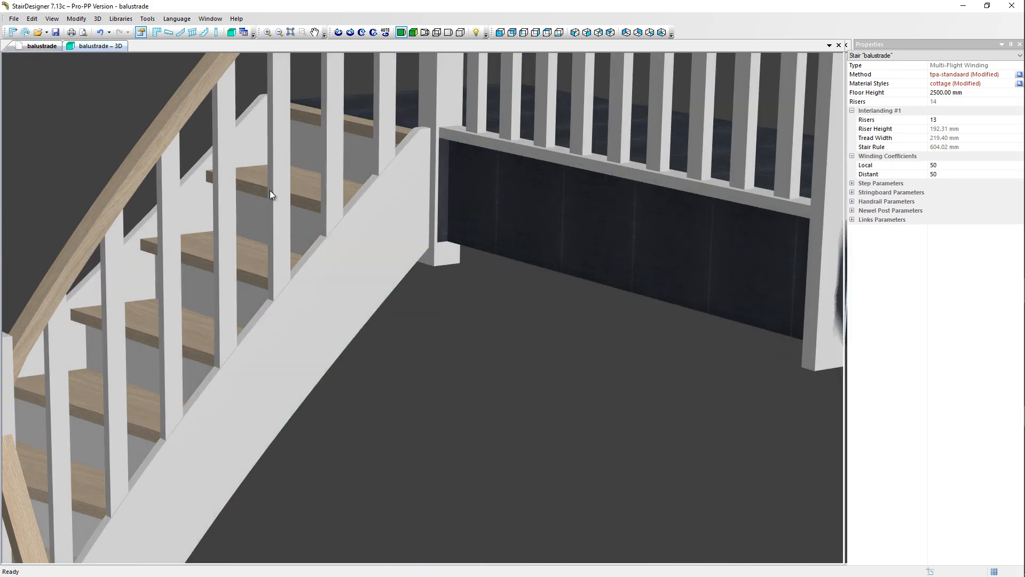
{"action": "scroll", "coordinate": [447, 194], "scroll_direction": "up", "scroll_amount": 3}
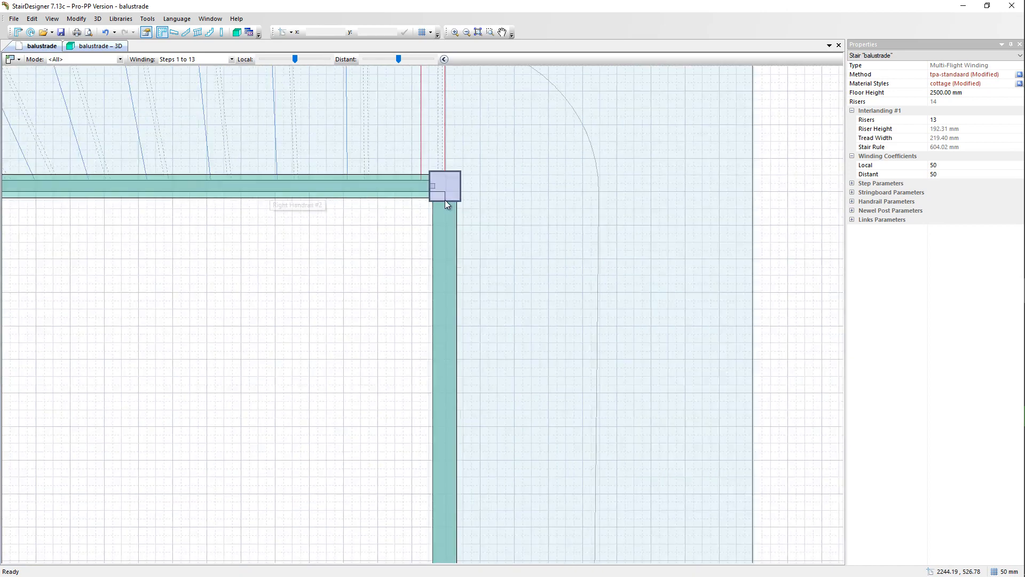
{"action": "scroll", "coordinate": [445, 203], "scroll_direction": "up", "scroll_amount": 6}
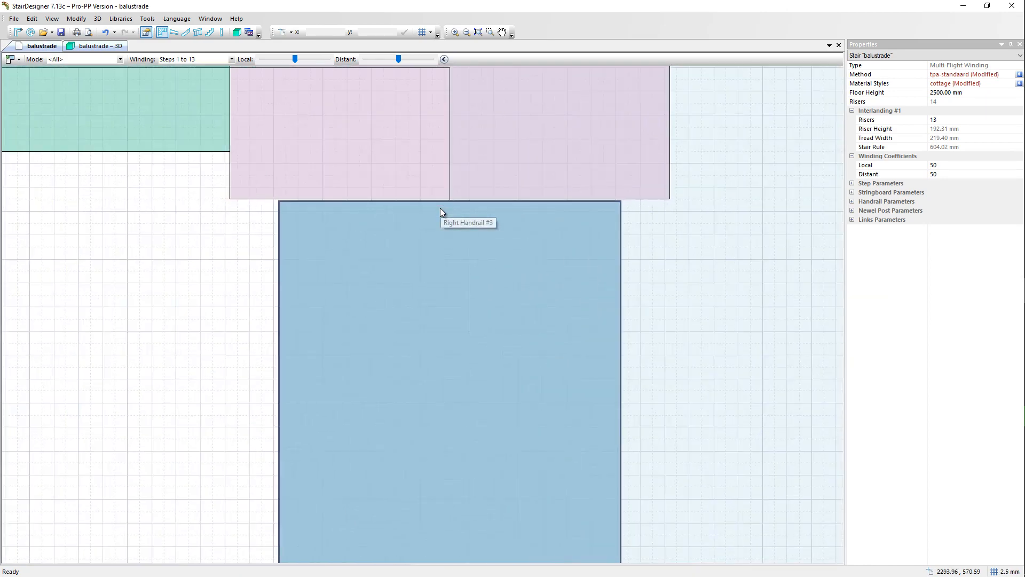
{"action": "scroll", "coordinate": [441, 207], "scroll_direction": "up", "scroll_amount": 3}
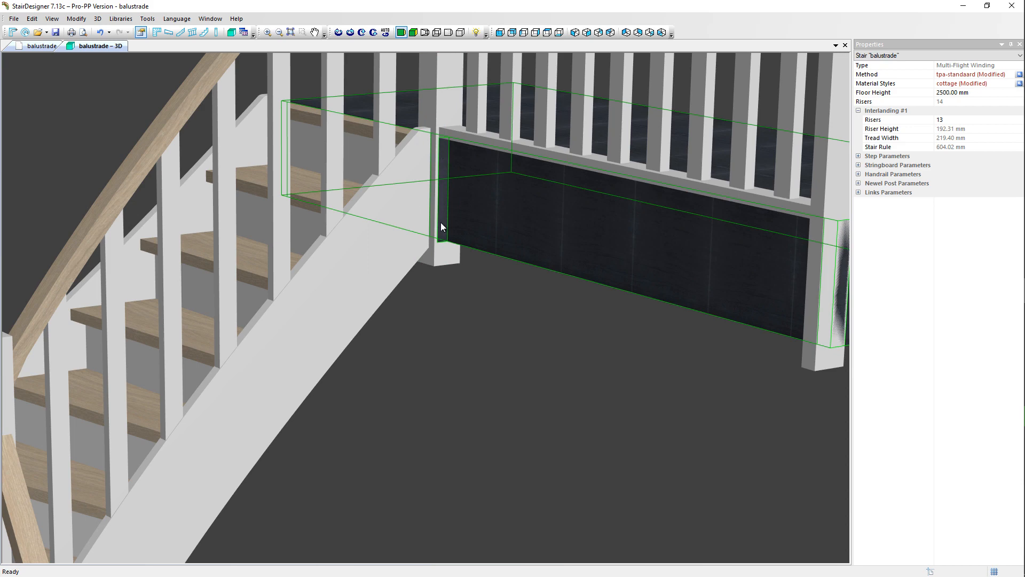
- In the plan, move Landing #2's corner vertex under the middle of the corner newel post to x 2296.00, y 572.50
{"action": "left_click", "coordinate": [30, 47]}
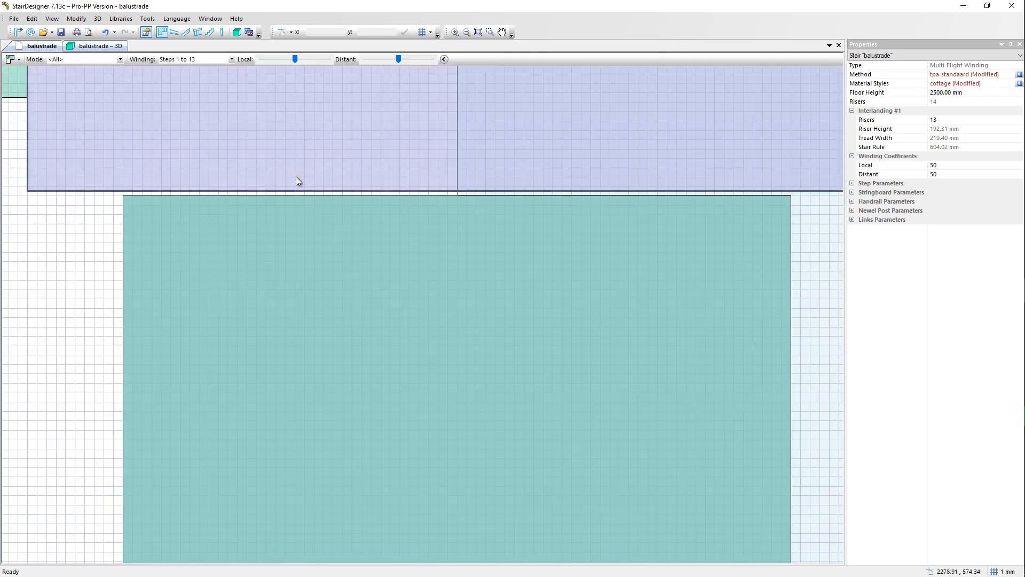
{"action": "left_click", "coordinate": [457, 194]}
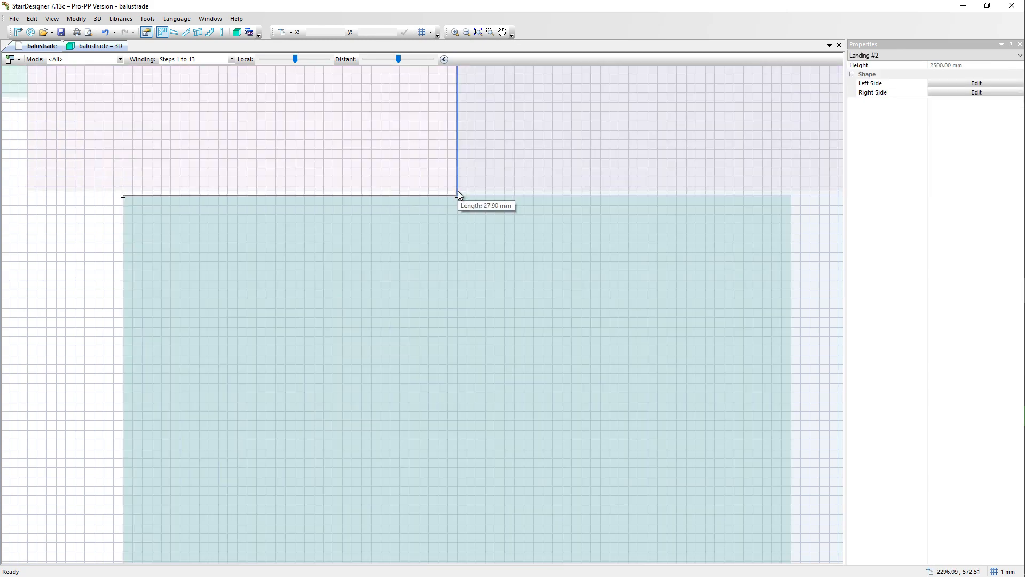
{"action": "scroll", "coordinate": [457, 192], "scroll_direction": "up", "scroll_amount": 2}
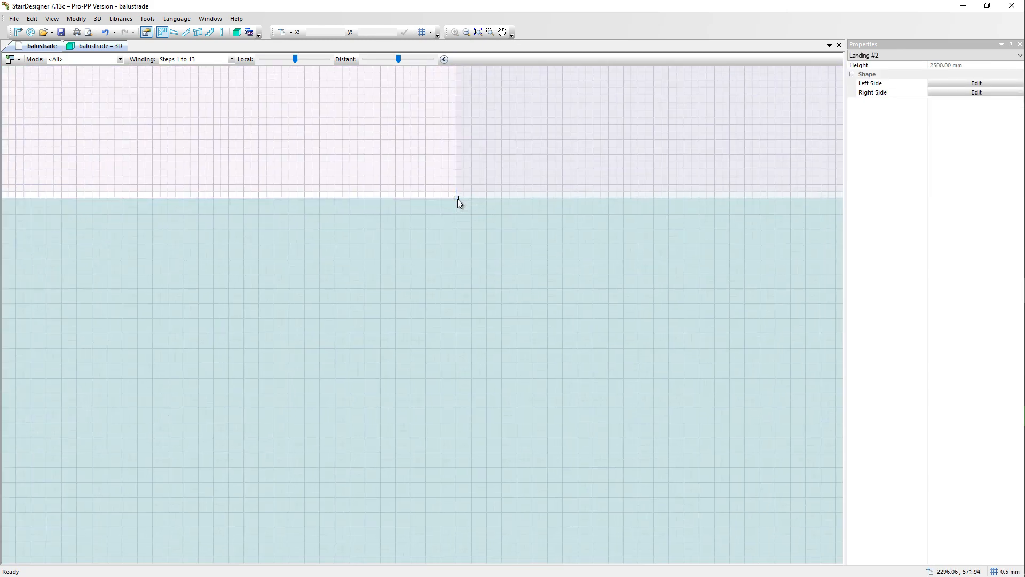
{"action": "left_click_drag", "start_coordinate": [457, 198], "coordinate": [457, 191]}
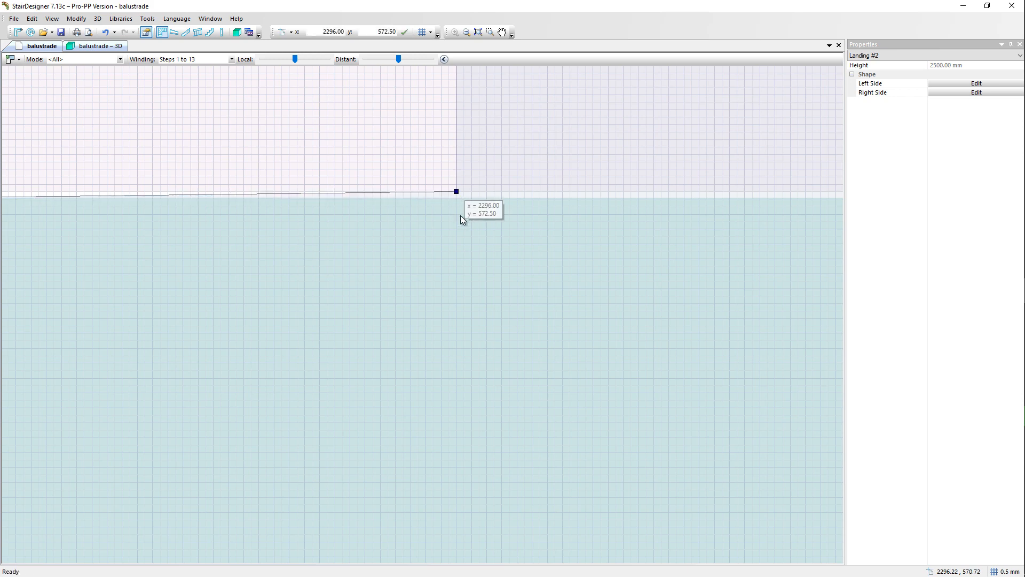
- Set the y coordinate of Landing #2's neighbouring vertex at x 2261.00 to 572.50
{"action": "scroll", "coordinate": [530, 188], "scroll_direction": "down", "scroll_amount": 2}
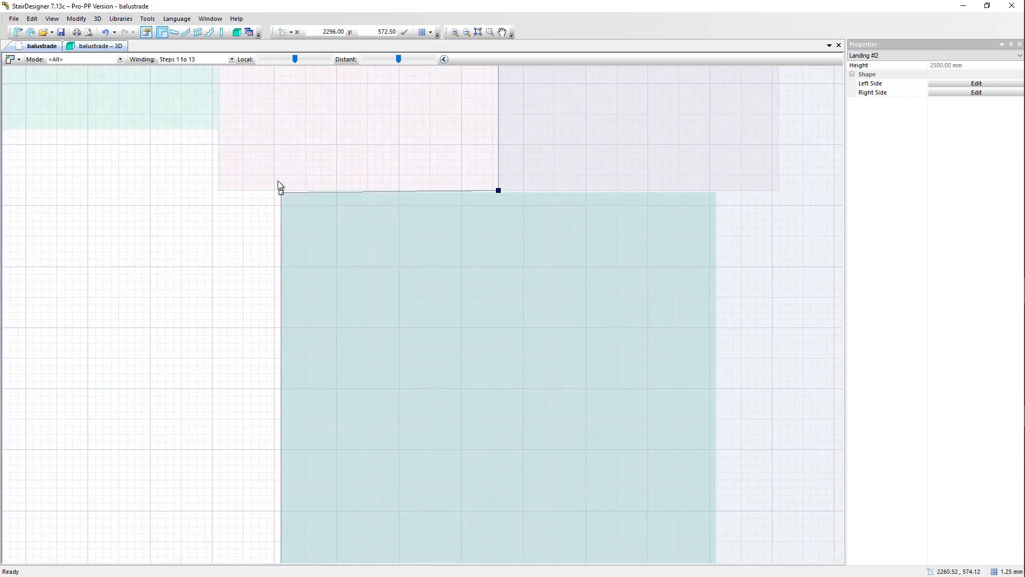
{"action": "left_click", "coordinate": [282, 193]}
{"action": "left_click_drag", "start_coordinate": [390, 32], "coordinate": [407, 34]}
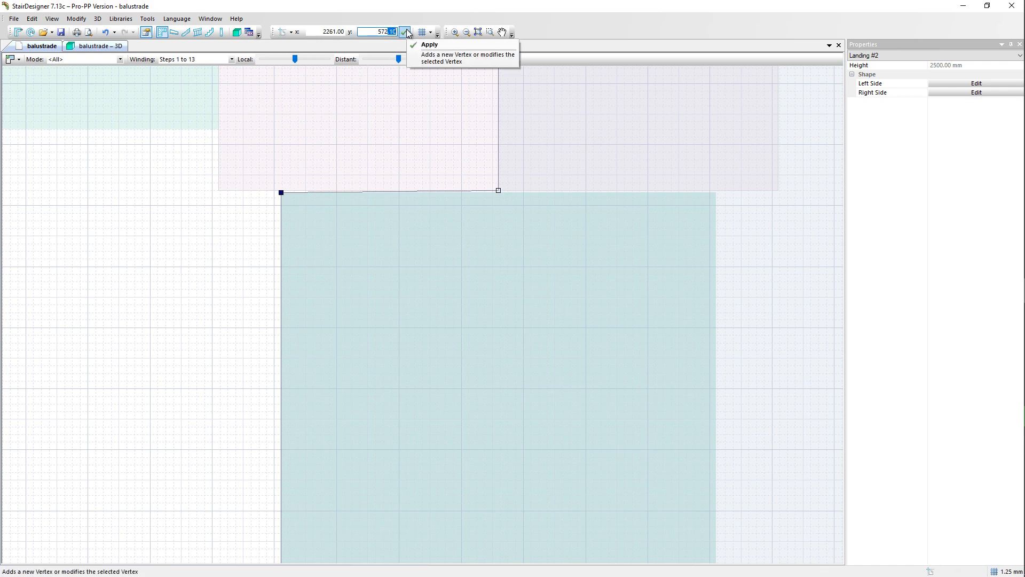
{"action": "type", "text": "50"}
{"action": "left_click", "coordinate": [408, 33]}
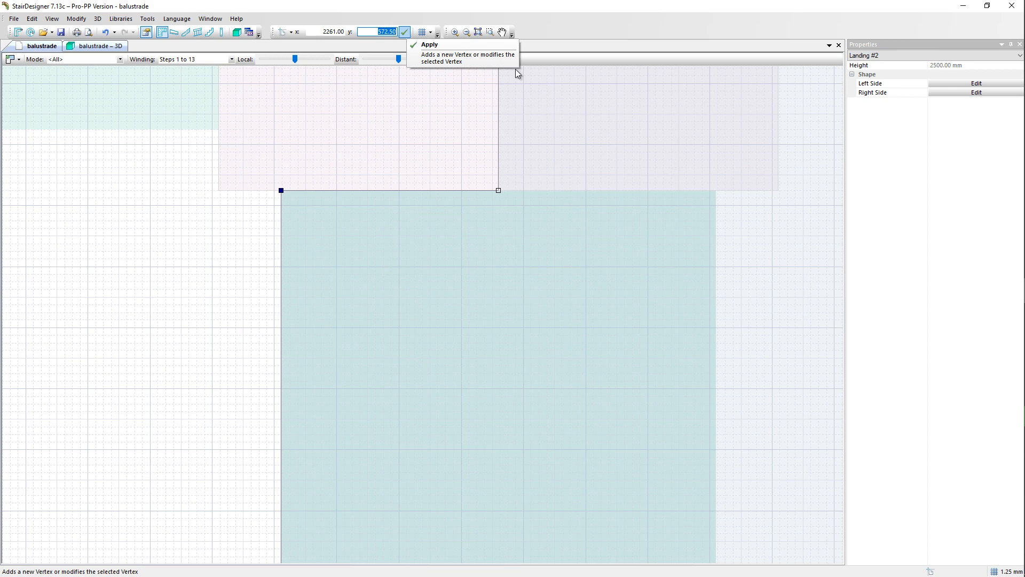
{"action": "left_click", "coordinate": [237, 244]}
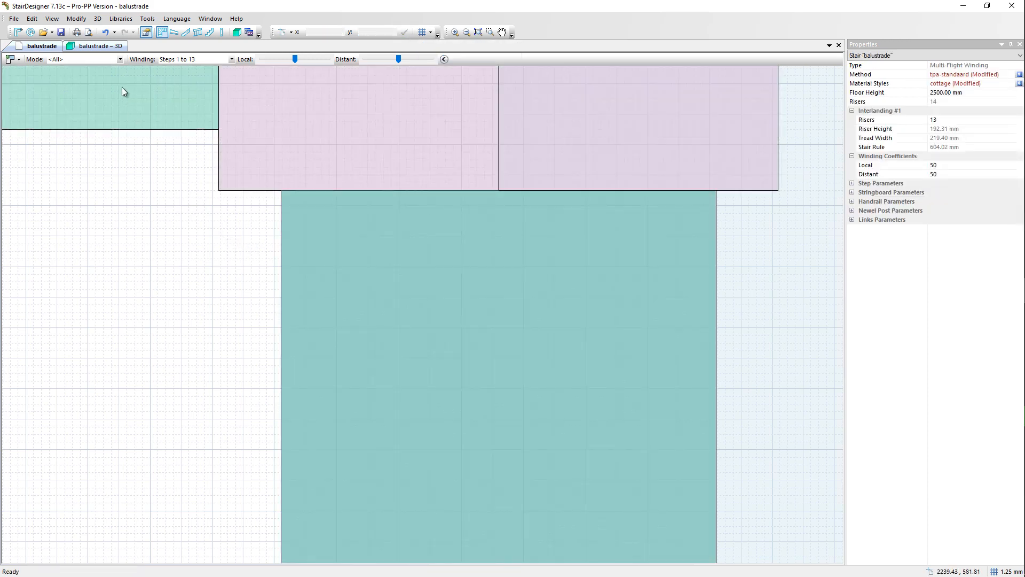
- In the 3D model, set the corner Newel Post #3's top height from the handrail to 150 mm
{"action": "left_click", "coordinate": [101, 46]}
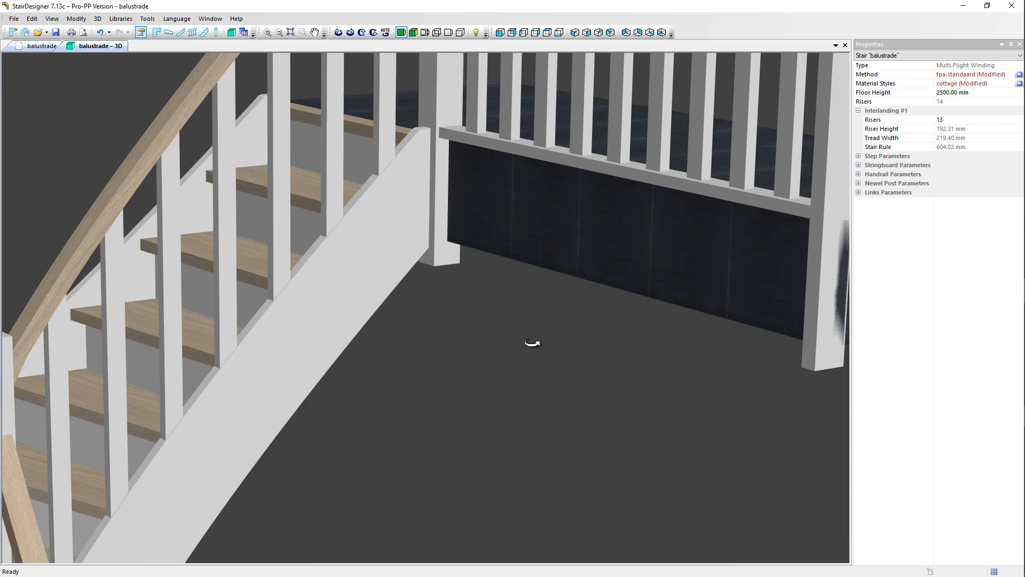
{"action": "middle_click_drag", "start_coordinate": [531, 344], "coordinate": [553, 419]}
{"action": "scroll", "coordinate": [548, 418], "scroll_direction": "down", "scroll_amount": 2}
{"action": "scroll", "coordinate": [555, 186], "scroll_direction": "up", "scroll_amount": 3}
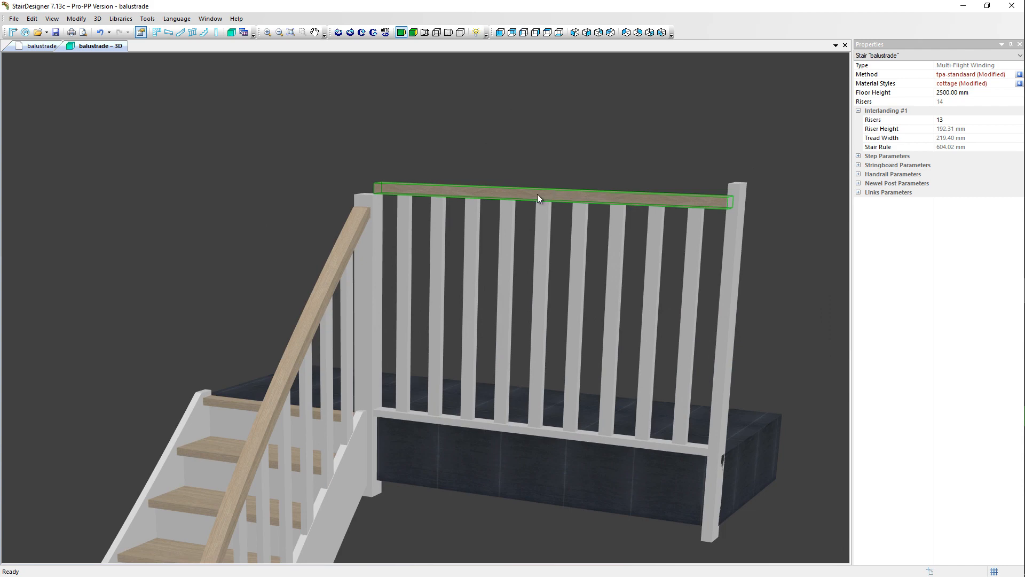
{"action": "left_click", "coordinate": [368, 201]}
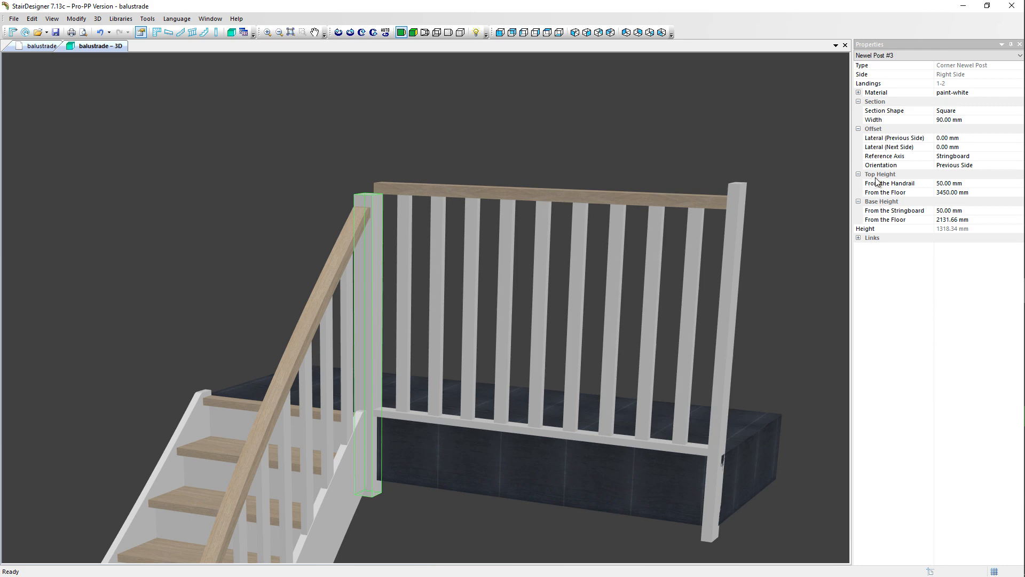
{"action": "left_click", "coordinate": [970, 184]}
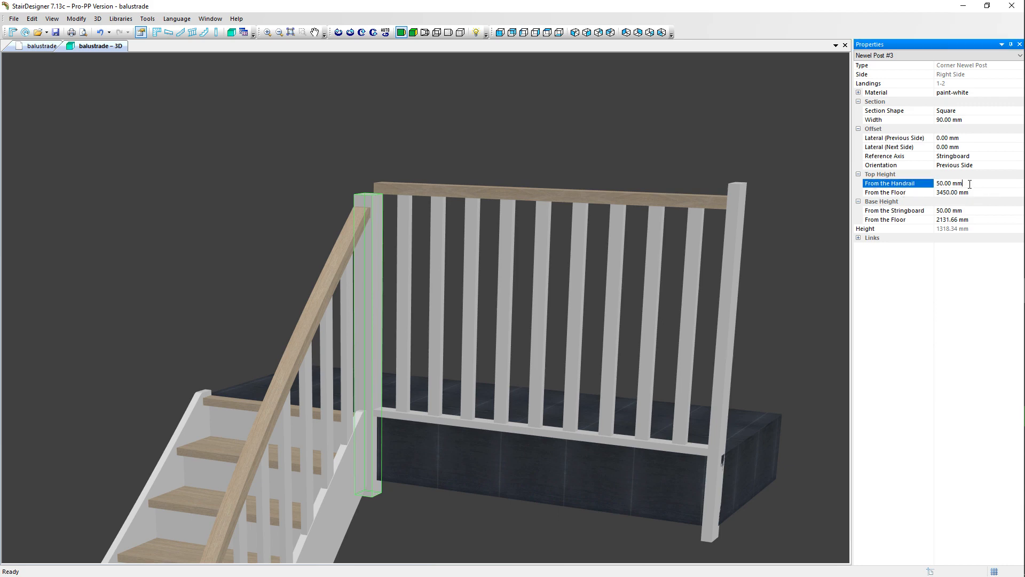
{"action": "left_click", "coordinate": [900, 181]}
{"action": "type", "text": "150"}
{"action": "key", "text": "Return"}
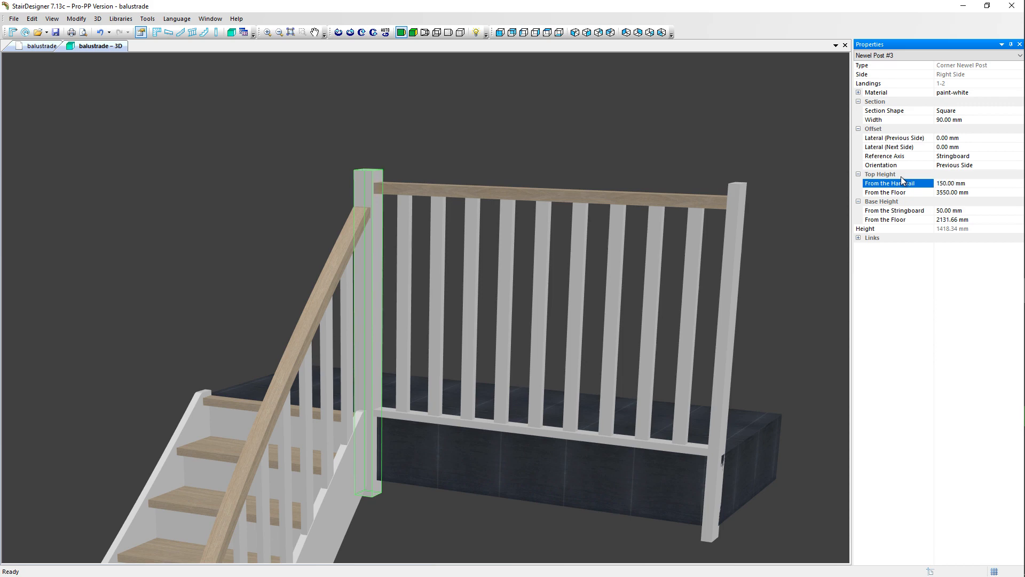
{"action": "left_click", "coordinate": [688, 117]}
- Examine the whole stair and landing balustrade in 3D from the front, from below and close up at the newel posts
{"action": "left_click_drag", "start_coordinate": [675, 108], "coordinate": [753, 254]}
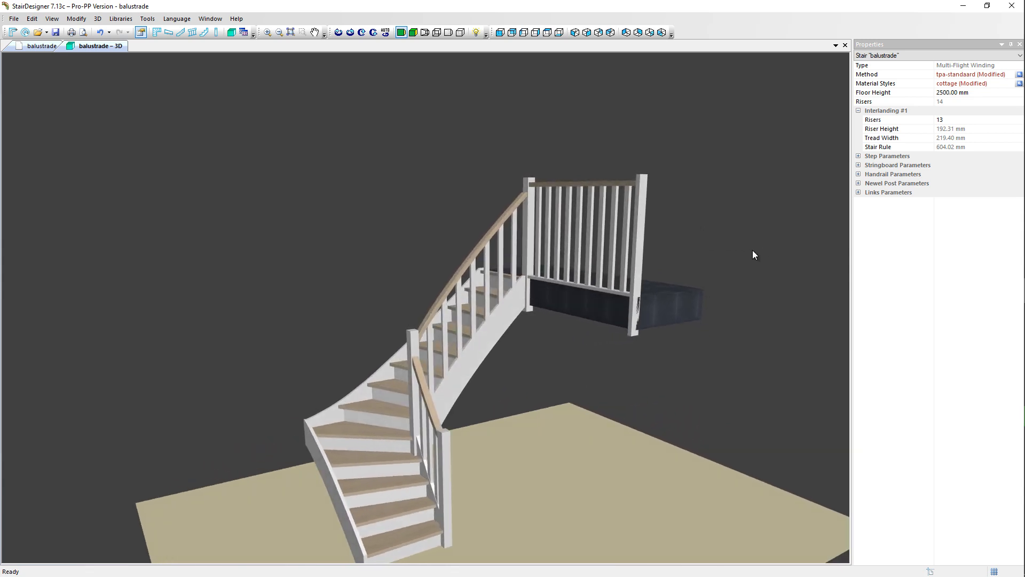
{"action": "left_click_drag", "start_coordinate": [604, 346], "coordinate": [552, 342]}
{"action": "scroll", "coordinate": [547, 326], "scroll_direction": "up", "scroll_amount": 3}
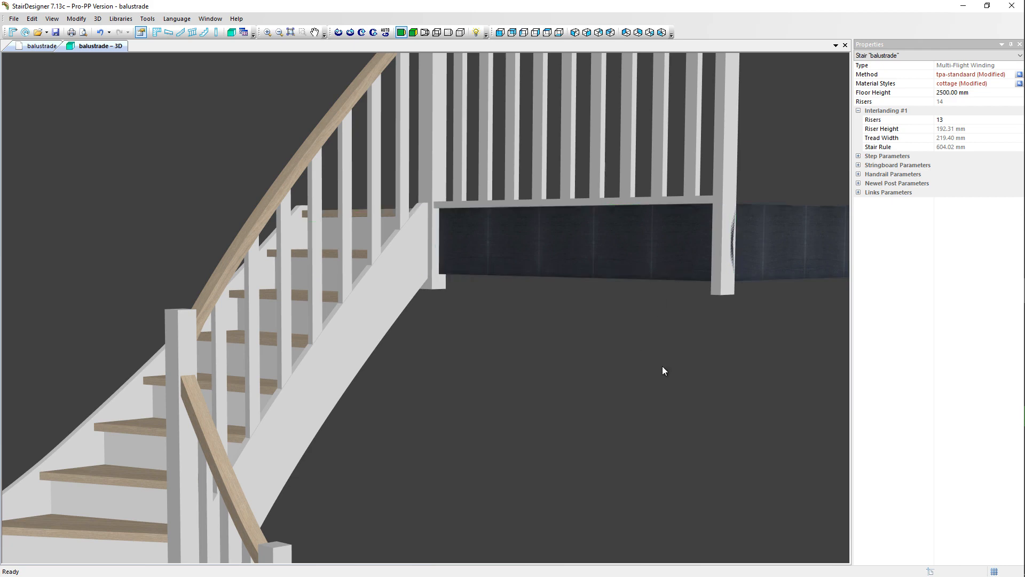
{"action": "left_click_drag", "start_coordinate": [664, 369], "coordinate": [634, 325]}
{"action": "scroll", "coordinate": [587, 378], "scroll_direction": "down", "scroll_amount": 2}
{"action": "left_click_drag", "start_coordinate": [587, 381], "coordinate": [622, 350]}
{"action": "scroll", "coordinate": [629, 291], "scroll_direction": "up", "scroll_amount": 4}
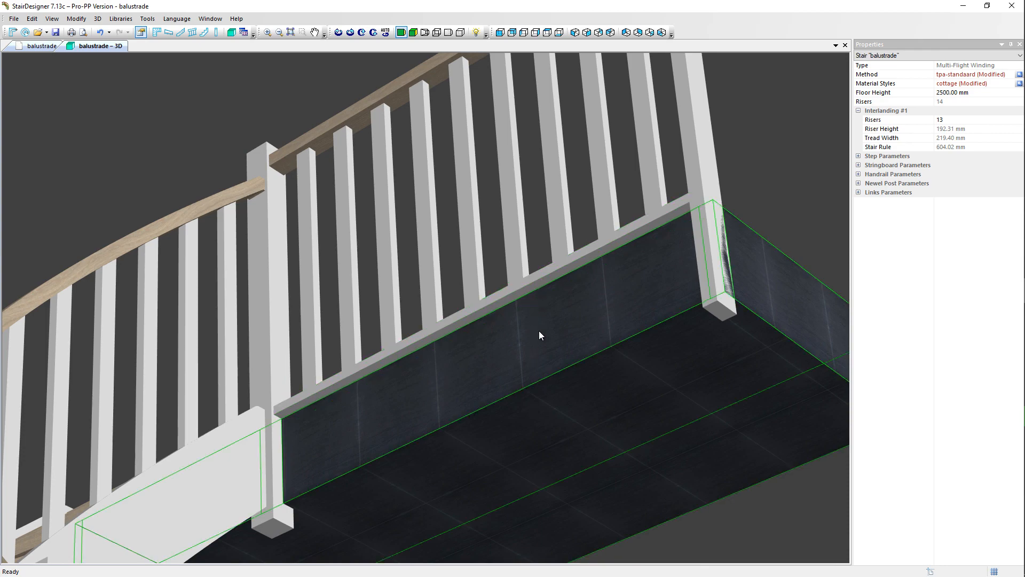
{"action": "scroll", "coordinate": [505, 337], "scroll_direction": "down", "scroll_amount": 5}
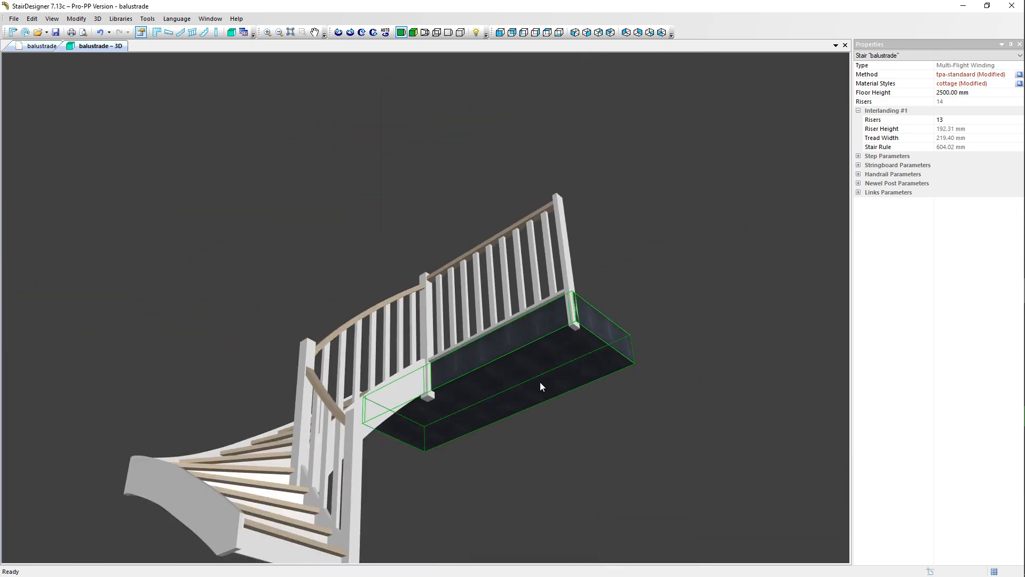
{"action": "left_click_drag", "start_coordinate": [541, 383], "coordinate": [485, 460]}
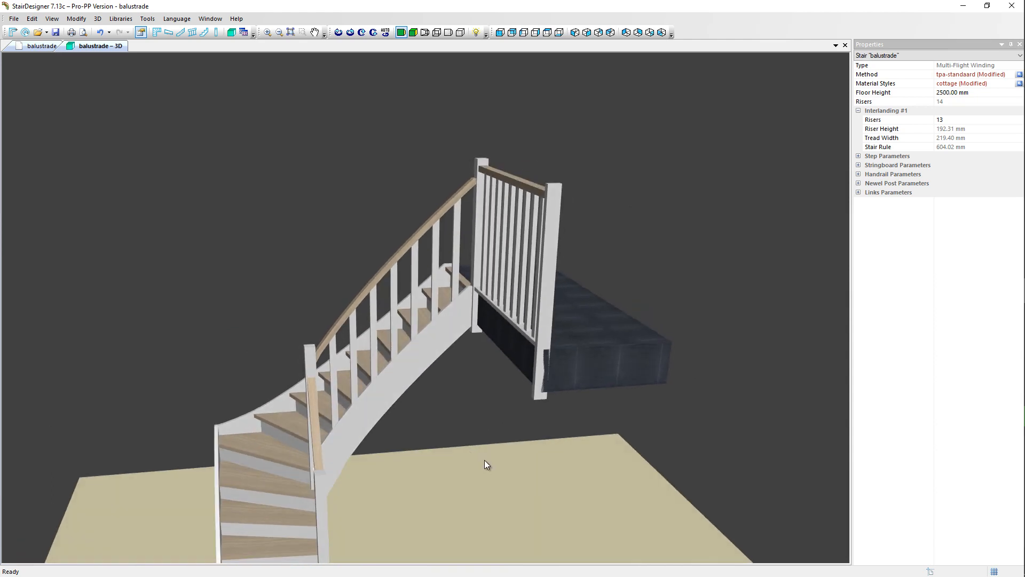
- In the plan, place an additional intermediate newel post on the left side of Landing #2, at an absolute position of about 2613 mm
{"action": "left_click", "coordinate": [43, 47]}
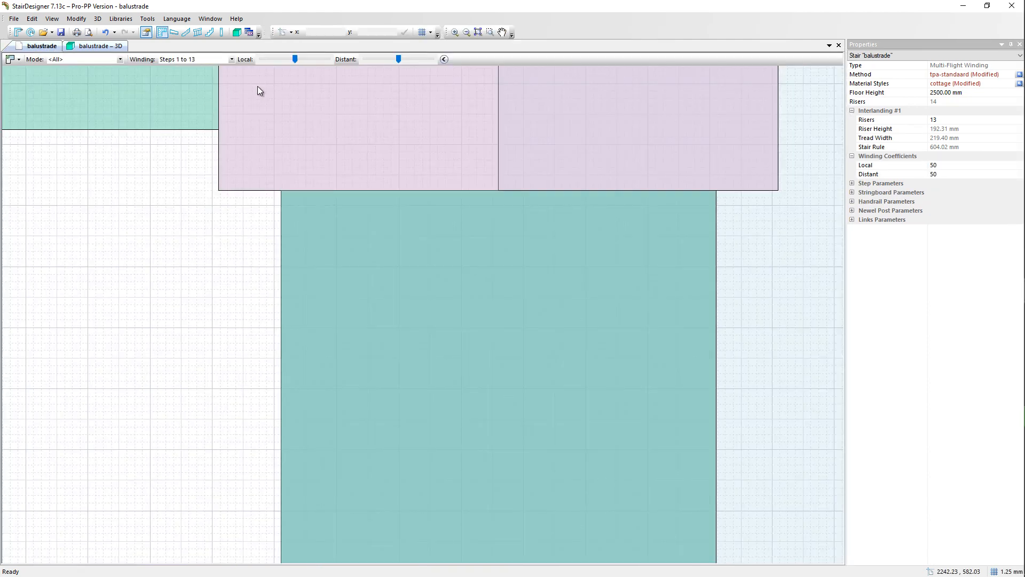
{"action": "scroll", "coordinate": [375, 220], "scroll_direction": "down", "scroll_amount": 8}
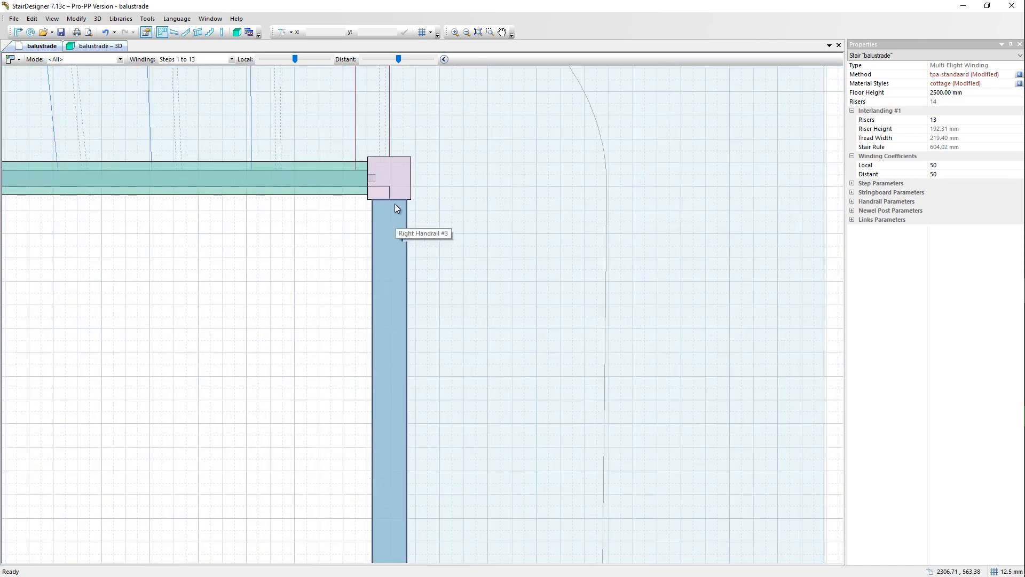
{"action": "scroll", "coordinate": [394, 203], "scroll_direction": "down", "scroll_amount": 2}
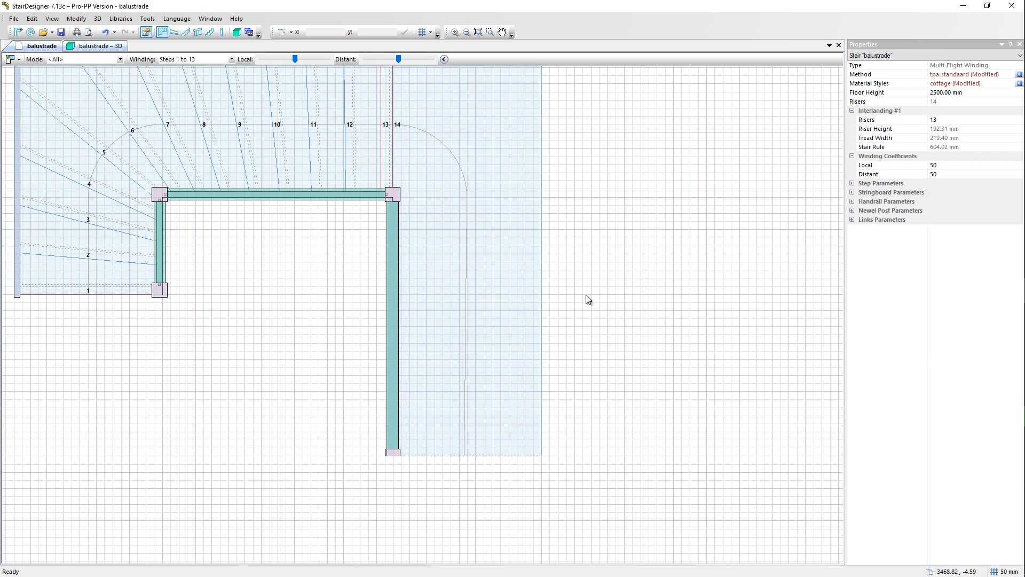
{"action": "right_click", "coordinate": [556, 297]}
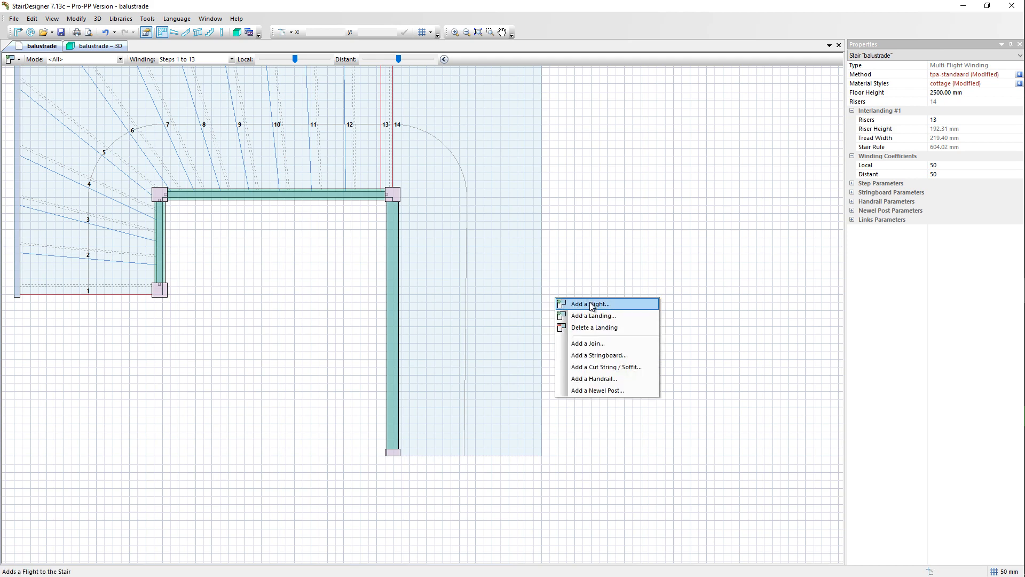
{"action": "left_click", "coordinate": [597, 392]}
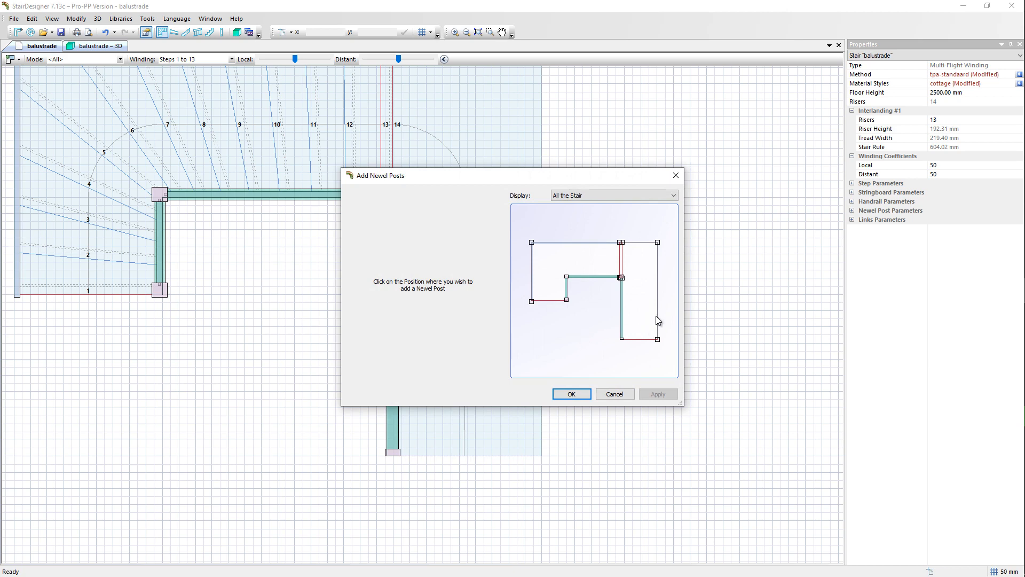
{"action": "scroll", "coordinate": [669, 301], "scroll_direction": "up", "scroll_amount": 2}
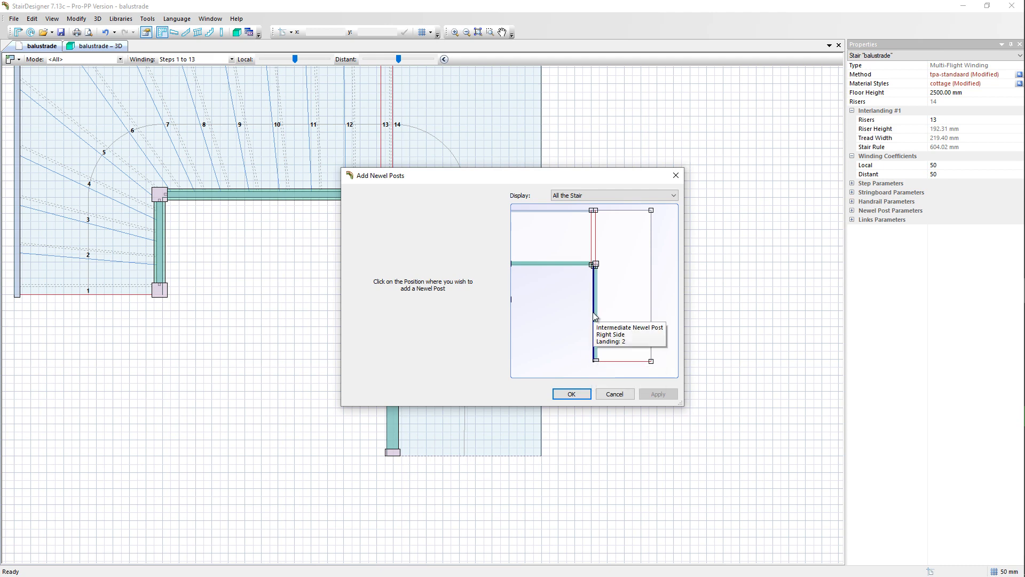
{"action": "left_click", "coordinate": [651, 314]}
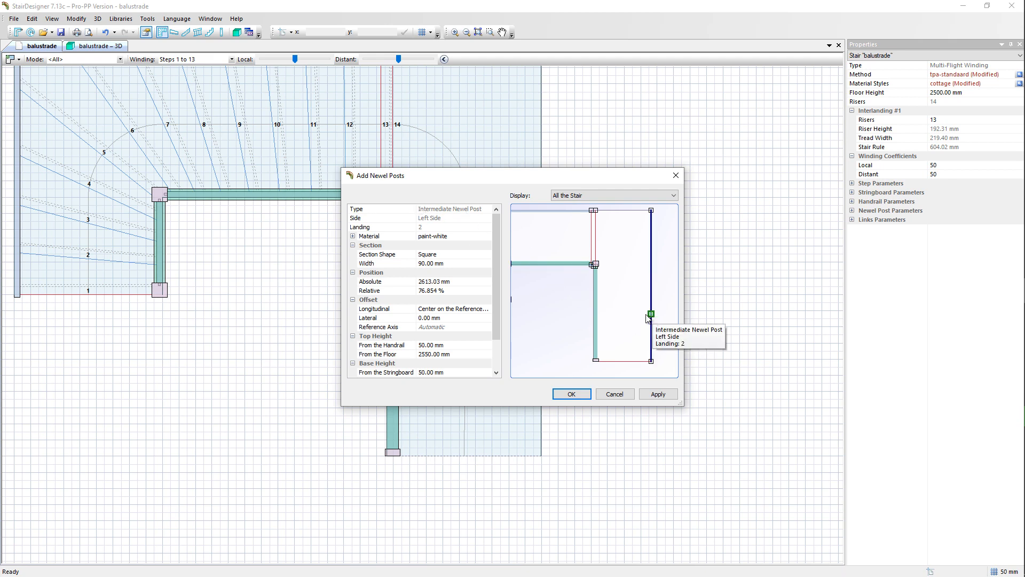
- Give the new newel post a rectangular section 15 mm wide and 1500 mm long
{"action": "double_click", "coordinate": [444, 255]}
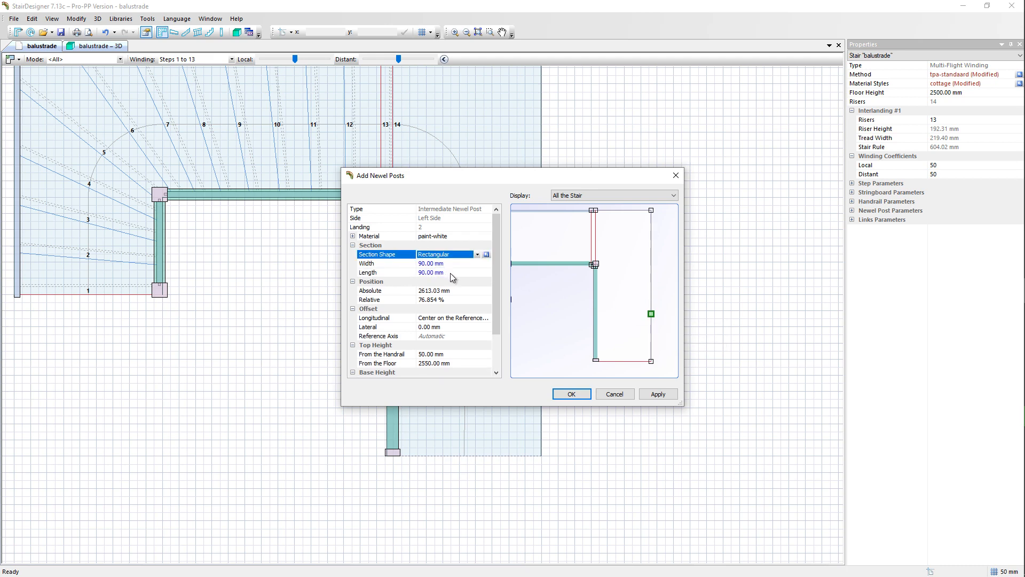
{"action": "left_click", "coordinate": [453, 265]}
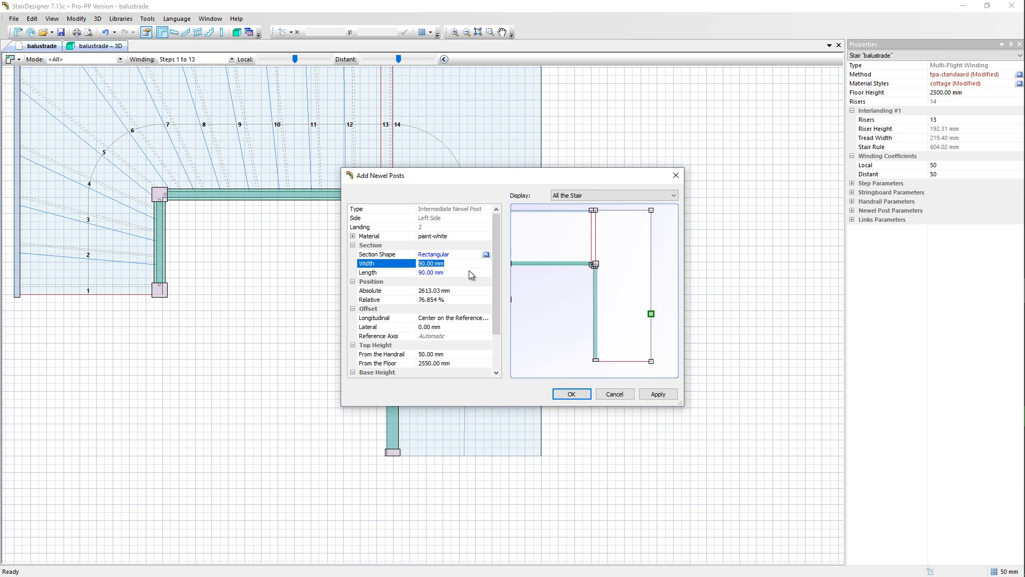
{"action": "type", "text": "15"}
{"action": "key", "text": "Return"}
{"action": "left_click", "coordinate": [452, 271]}
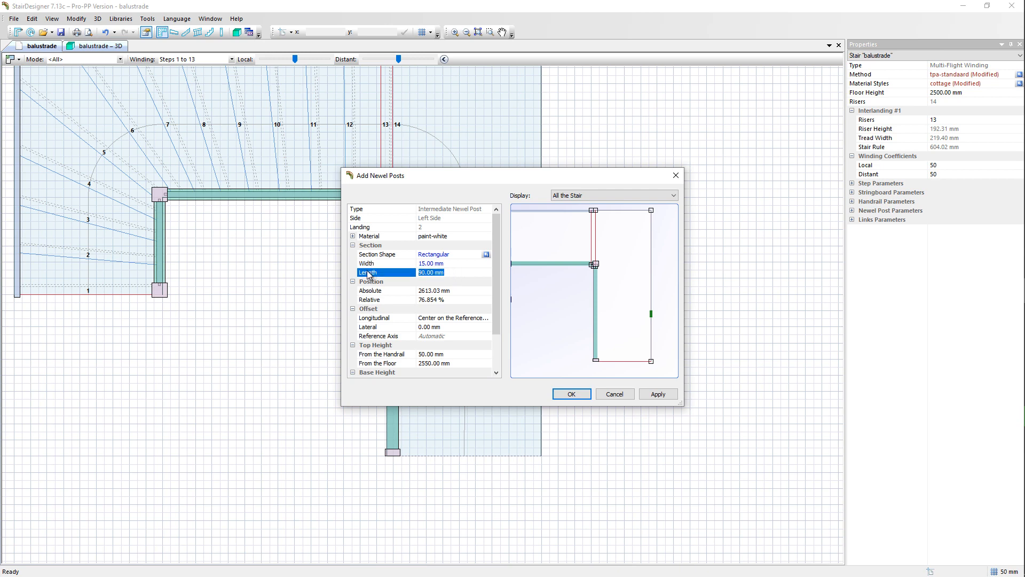
{"action": "type", "text": "1500"}
{"action": "key", "text": "Return"}
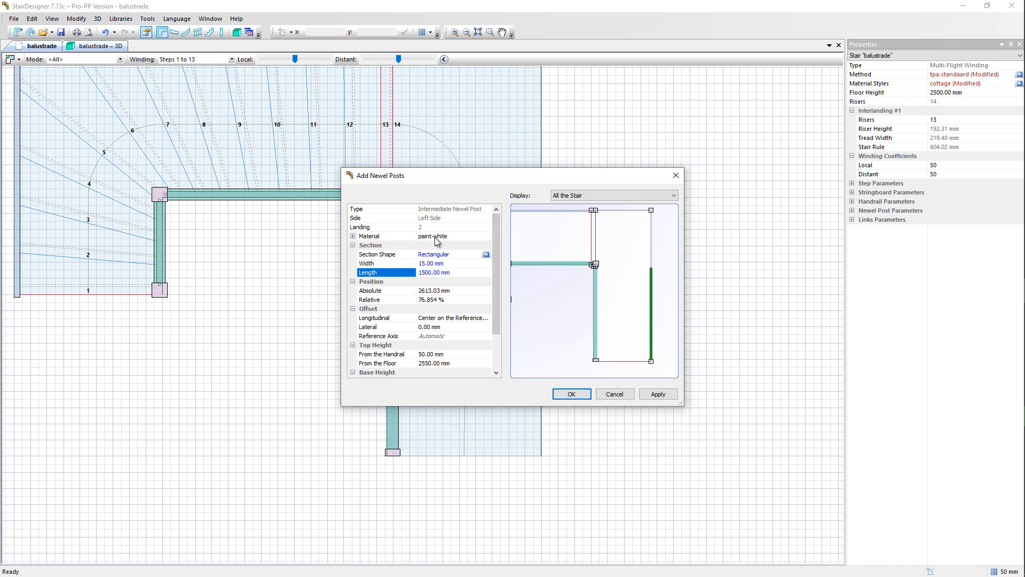
- Set the new post's top height to 2500 mm and base height to 2200 mm from the floor, and add it to the stair
{"action": "left_click_drag", "start_coordinate": [494, 302], "coordinate": [501, 344]}
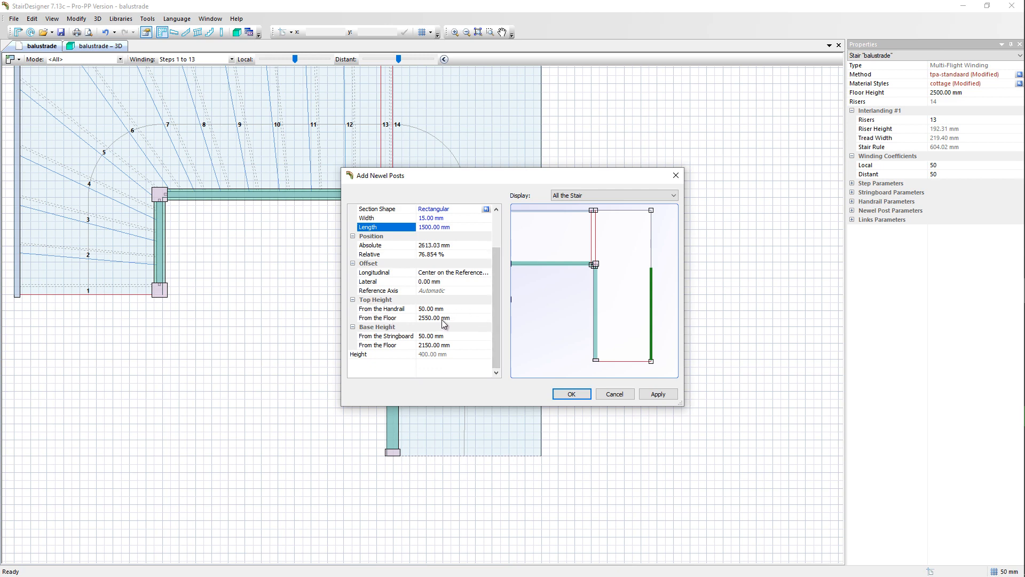
{"action": "left_click", "coordinate": [457, 319]}
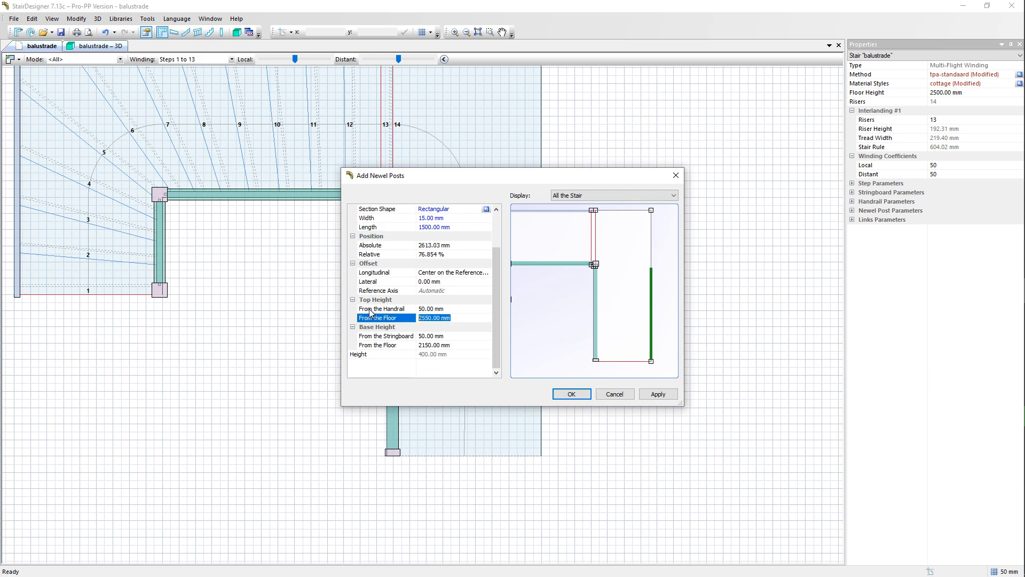
{"action": "type", "text": "2500"}
{"action": "key", "text": "Return"}
{"action": "left_click", "coordinate": [457, 345]}
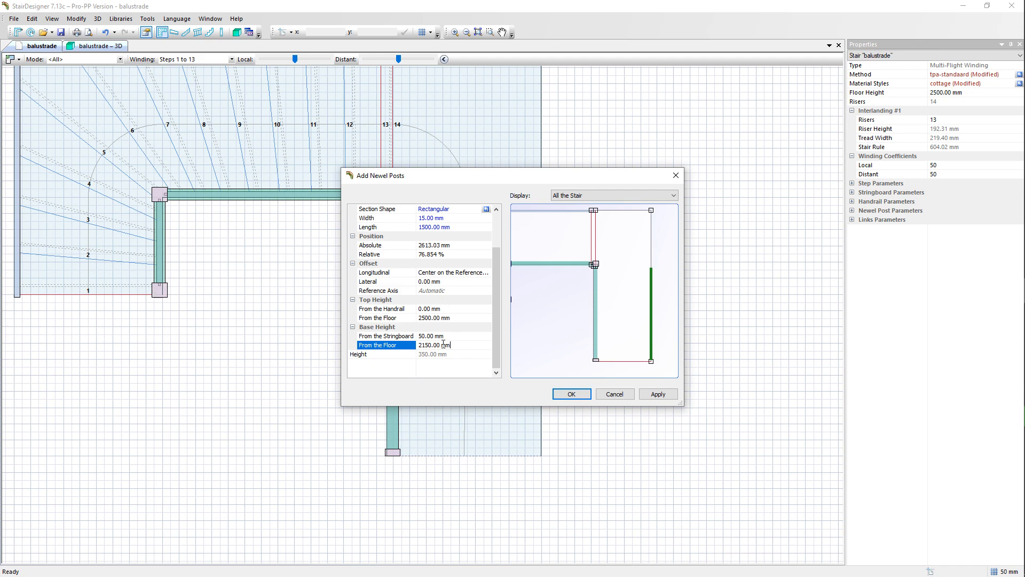
{"action": "left_click_drag", "start_coordinate": [451, 346], "coordinate": [415, 345]}
{"action": "type", "text": "2200"}
{"action": "key", "text": "Return"}
{"action": "left_click", "coordinate": [658, 395]}
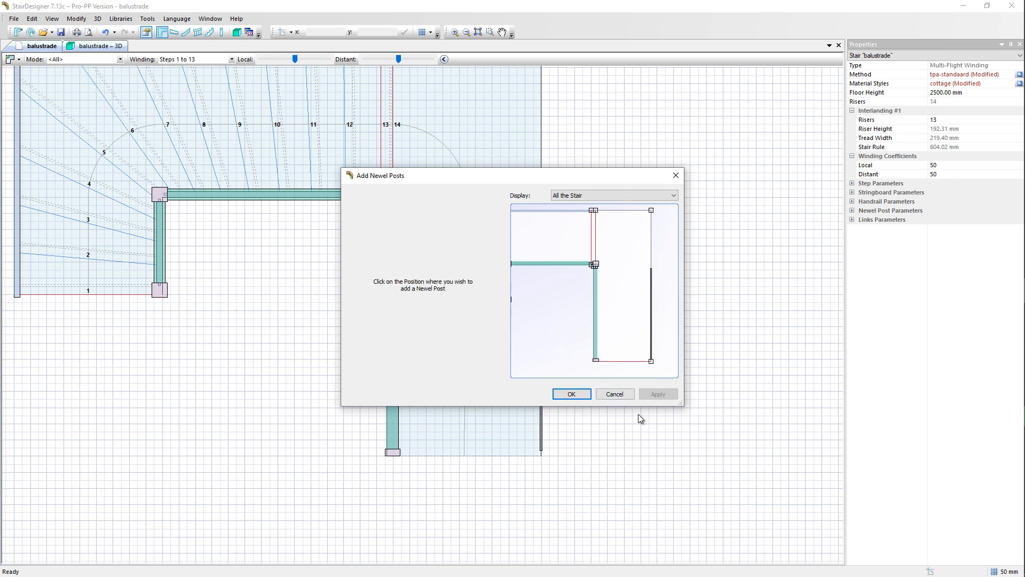
{"action": "left_click", "coordinate": [569, 396]}
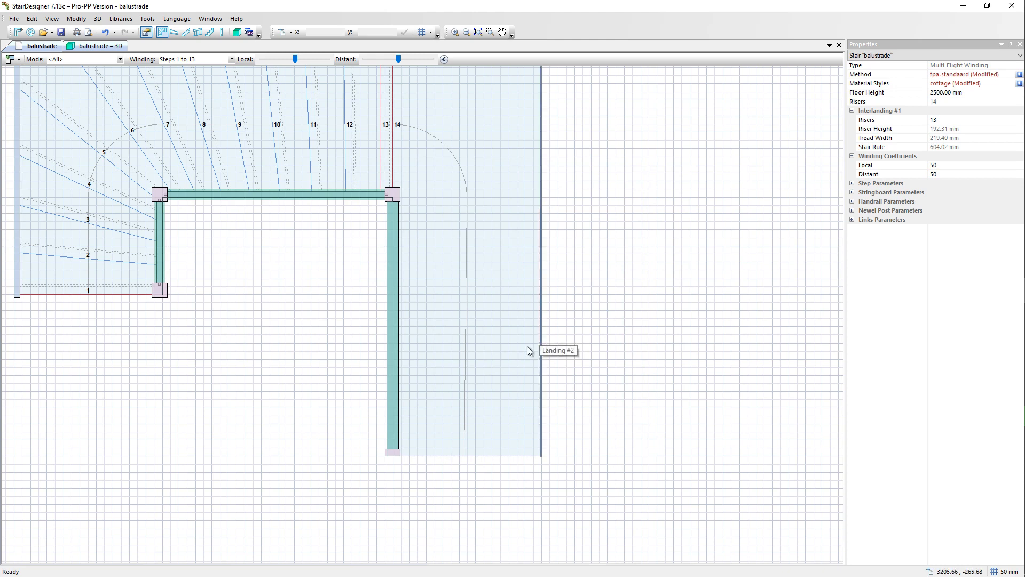
- Examine the new flat post on the landing's side in 3D, and check the length of Landing #2's upper edge in the plan
{"action": "left_click", "coordinate": [99, 46]}
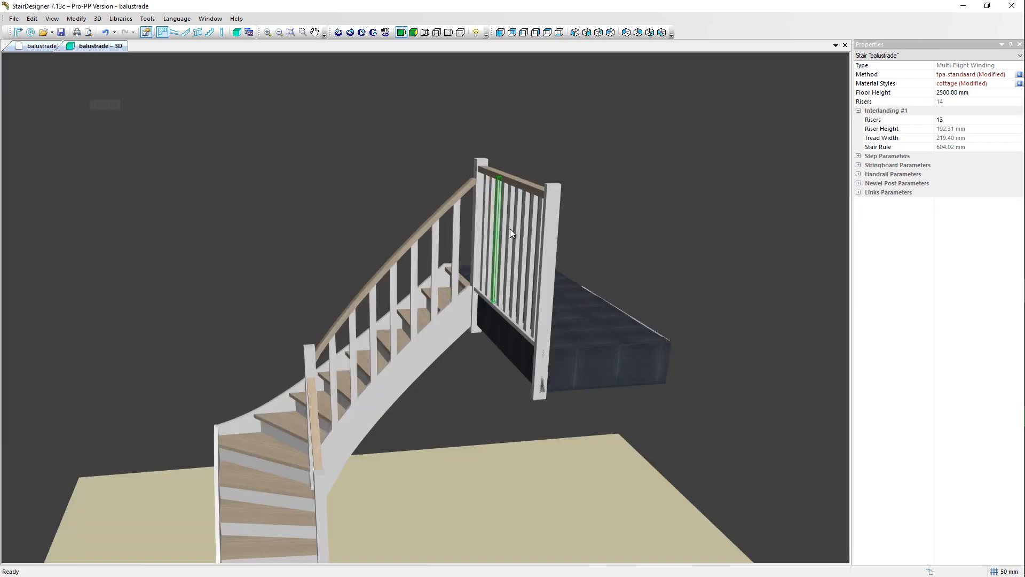
{"action": "left_click_drag", "start_coordinate": [766, 296], "coordinate": [398, 272]}
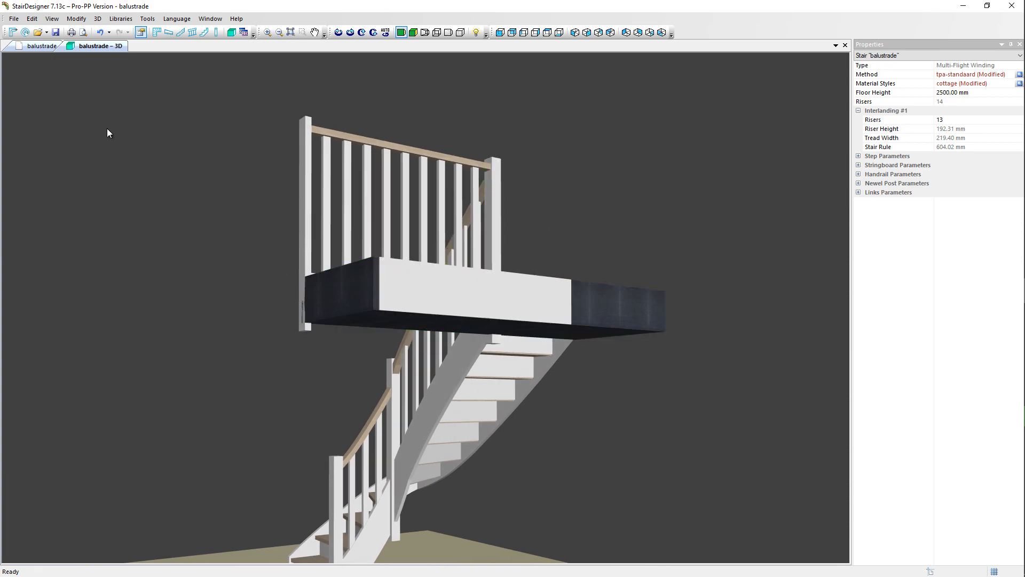
{"action": "left_click", "coordinate": [37, 45]}
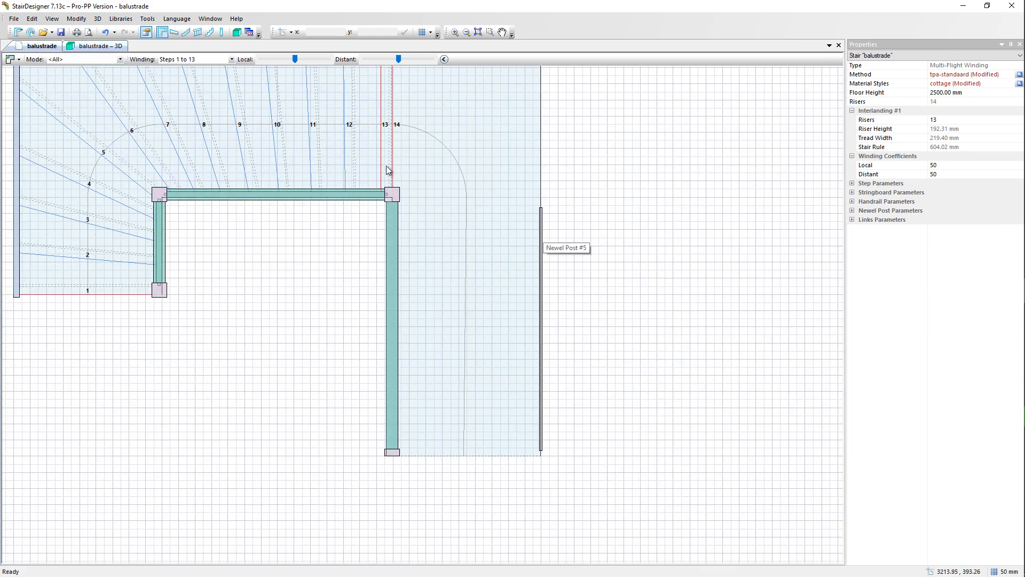
{"action": "left_click", "coordinate": [494, 208]}
{"action": "scroll", "coordinate": [487, 232], "scroll_direction": "down", "scroll_amount": 1}
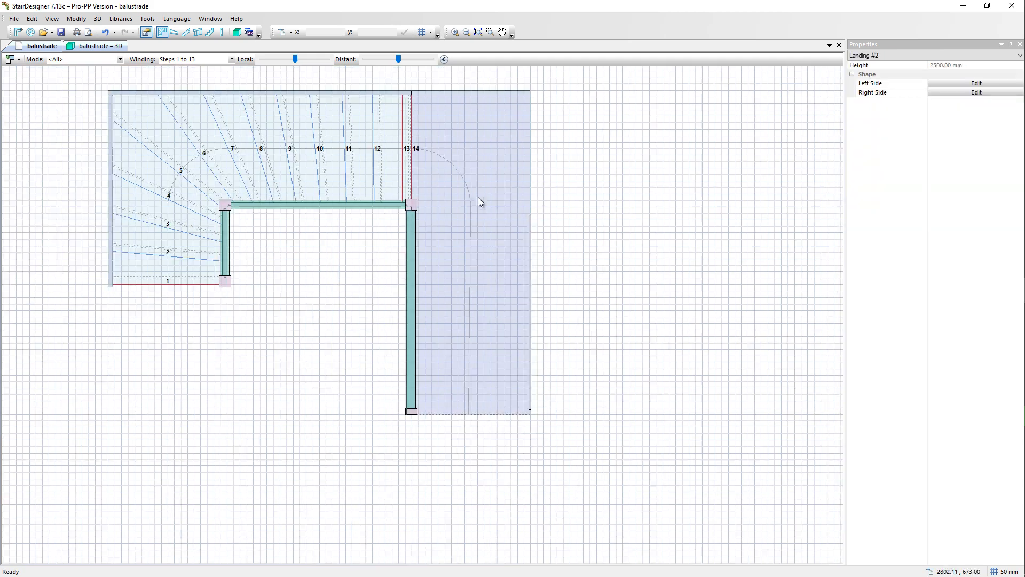
{"action": "left_click", "coordinate": [466, 91]}
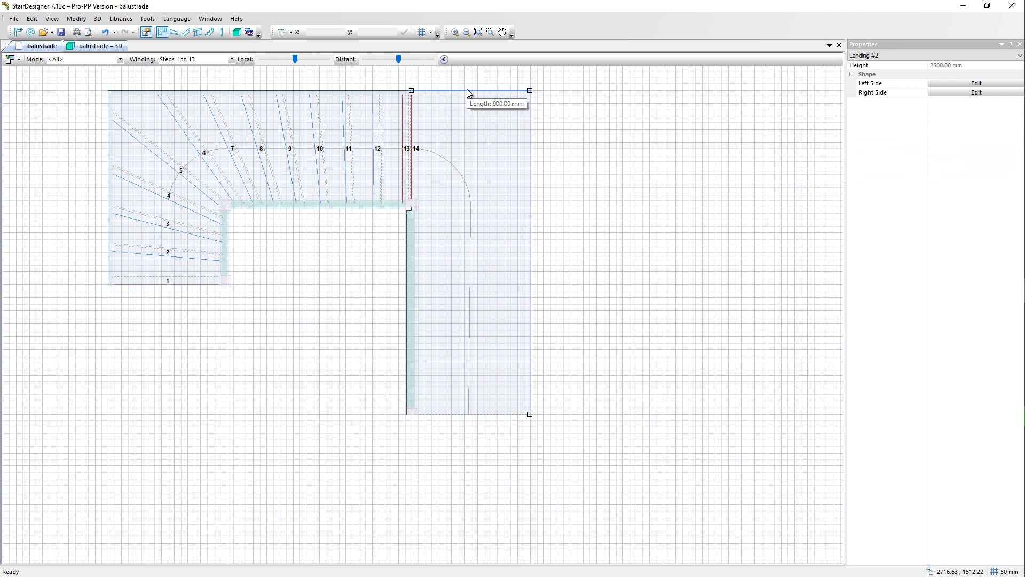
{"action": "left_click", "coordinate": [496, 166]}
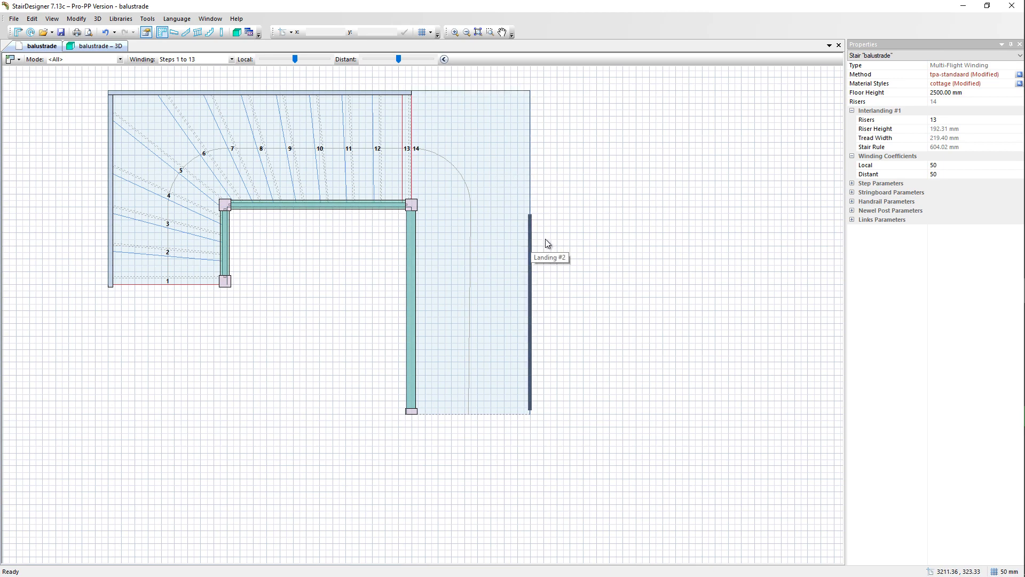
- Set the lateral offset of Newel Post #5, the thin panel on the landing's left side, to 900 mm
{"action": "left_click", "coordinate": [531, 237]}
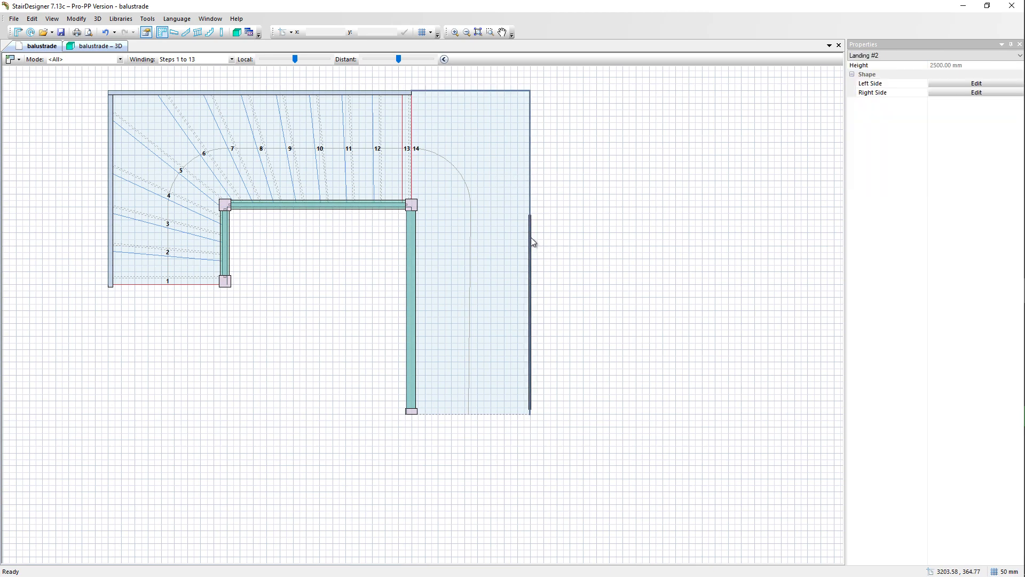
{"action": "scroll", "coordinate": [534, 236], "scroll_direction": "up", "scroll_amount": 2}
{"action": "scroll", "coordinate": [531, 239], "scroll_direction": "down", "scroll_amount": 1}
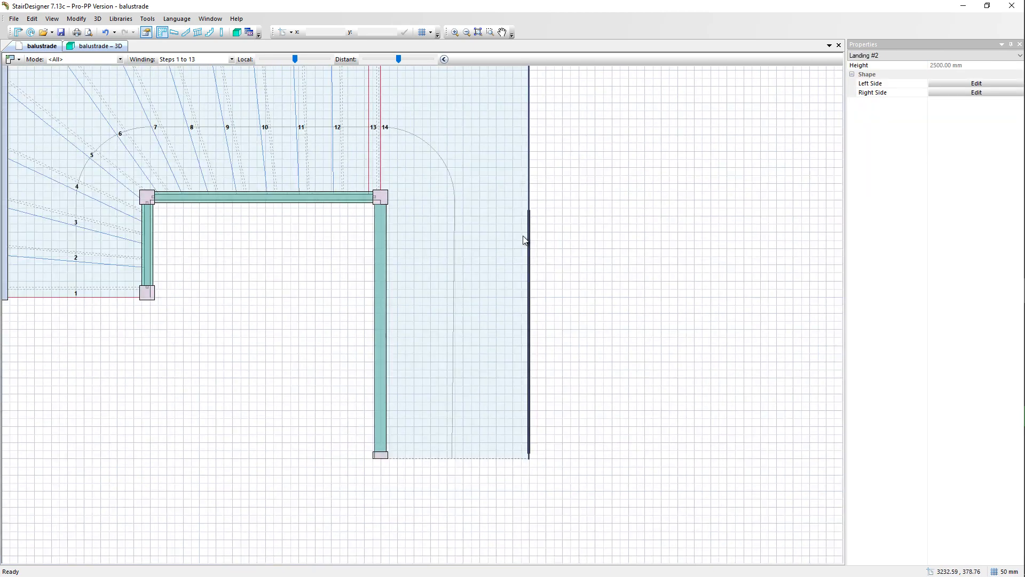
{"action": "scroll", "coordinate": [523, 238], "scroll_direction": "up", "scroll_amount": 2}
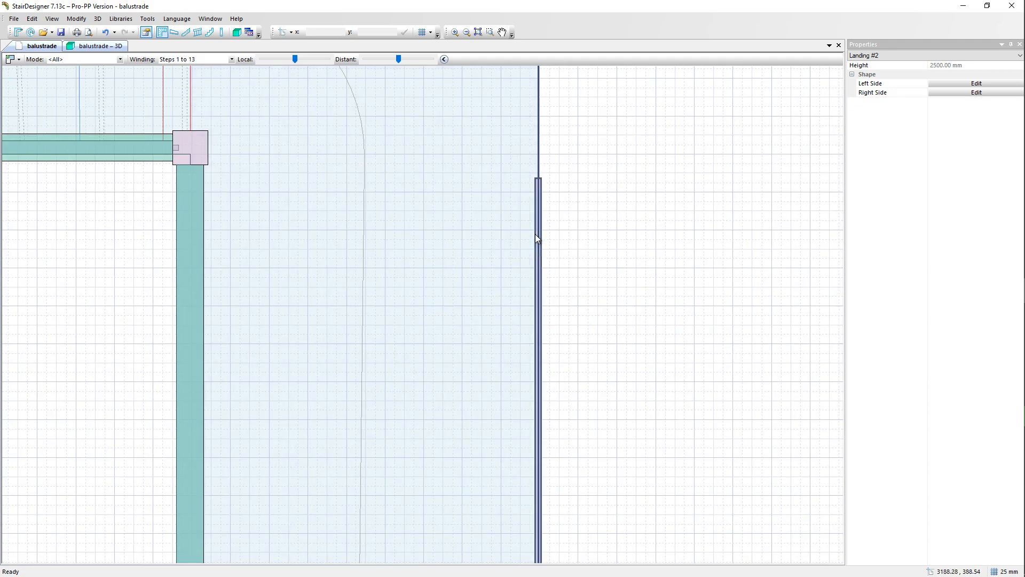
{"action": "left_click", "coordinate": [537, 235]}
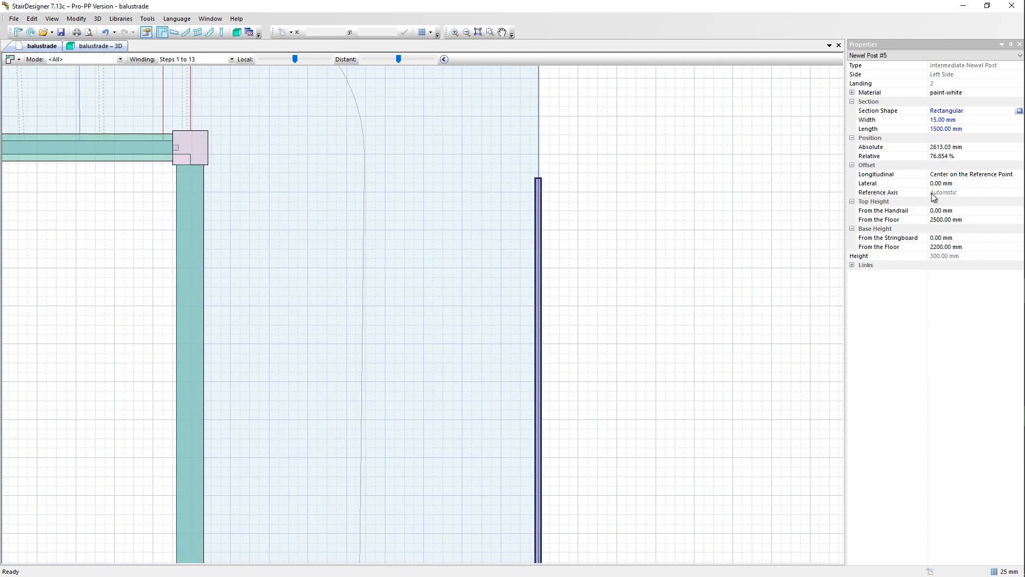
{"action": "left_click", "coordinate": [955, 185]}
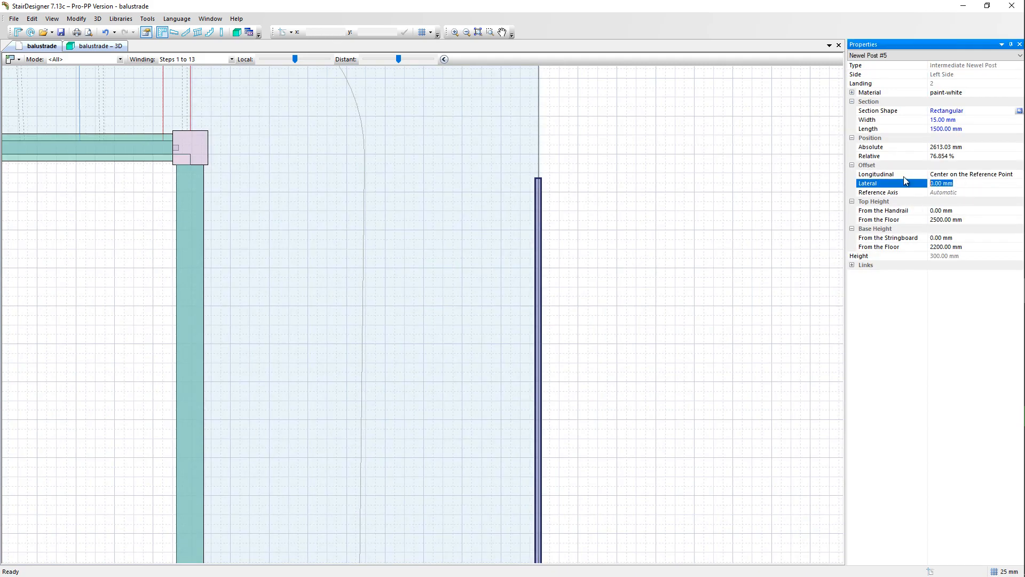
{"action": "type", "text": "900"}
{"action": "key", "text": "Return"}
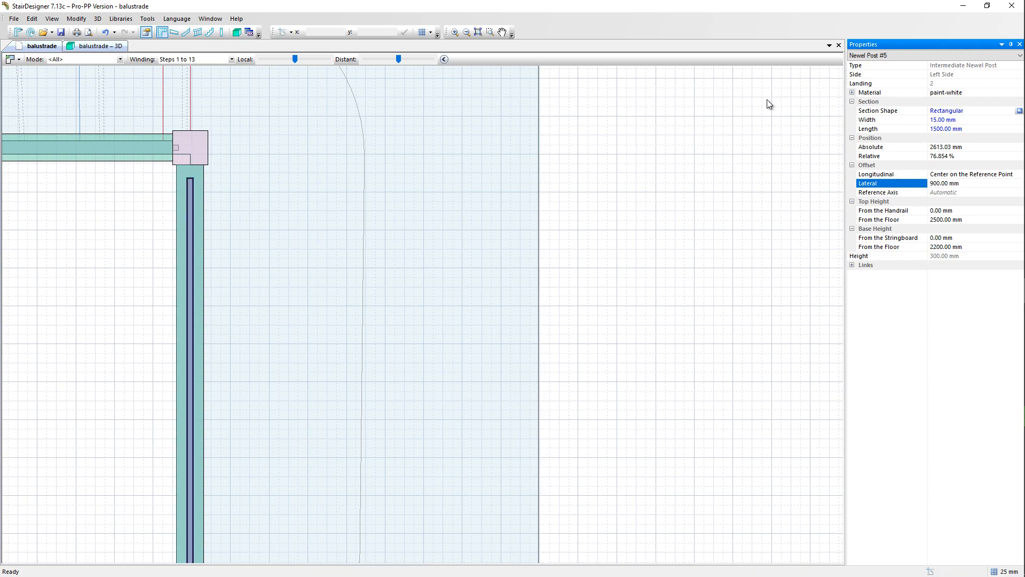
- Measure the length of Landing #2's edge along the balustrade, from beneath the corner newel post to its end vertex
{"action": "scroll", "coordinate": [469, 85], "scroll_direction": "down", "scroll_amount": 2}
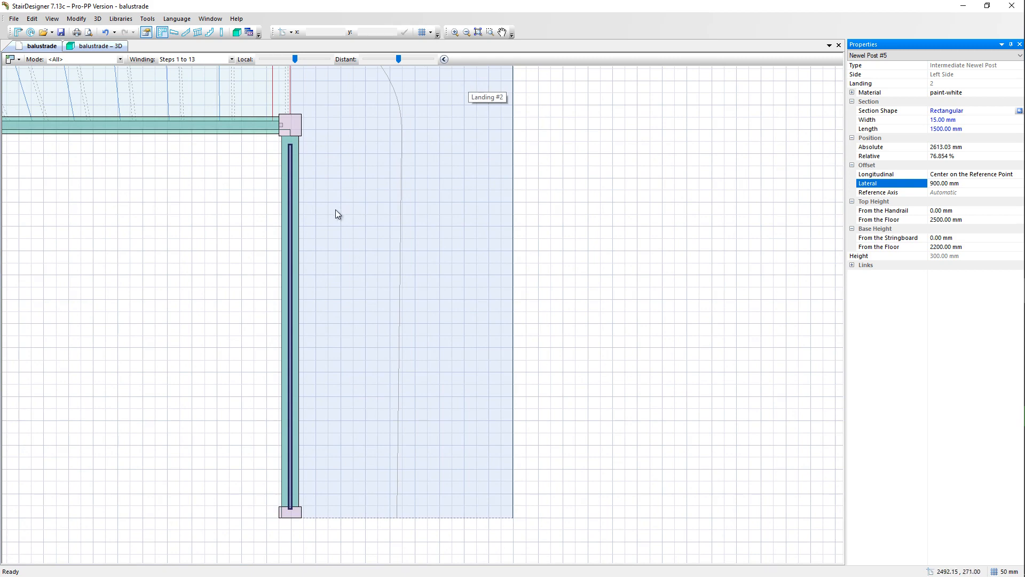
{"action": "scroll", "coordinate": [291, 140], "scroll_direction": "up", "scroll_amount": 1}
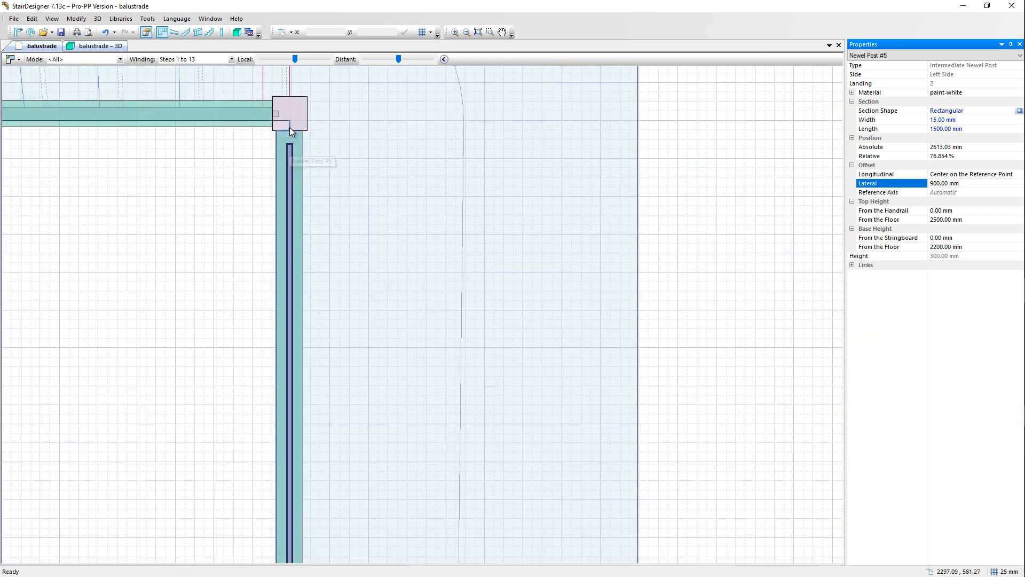
{"action": "left_click", "coordinate": [276, 140]}
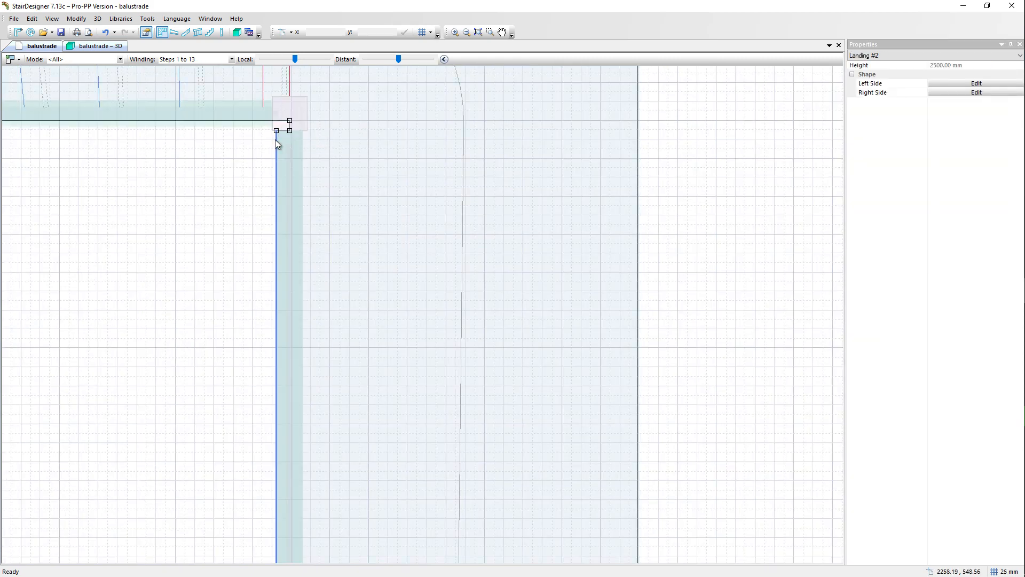
{"action": "scroll", "coordinate": [248, 257], "scroll_direction": "down", "scroll_amount": 1}
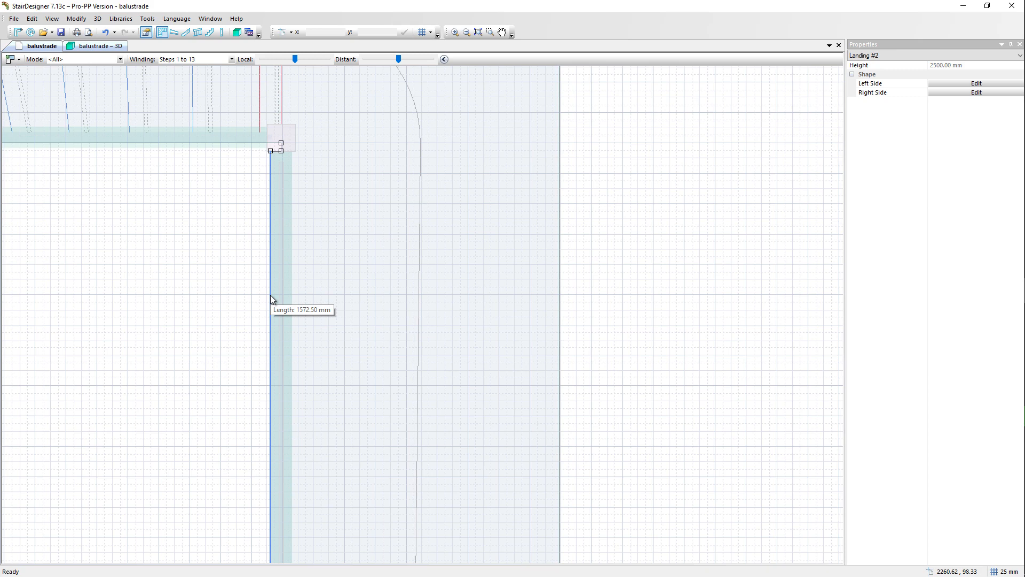
{"action": "scroll", "coordinate": [270, 295], "scroll_direction": "down", "scroll_amount": 3}
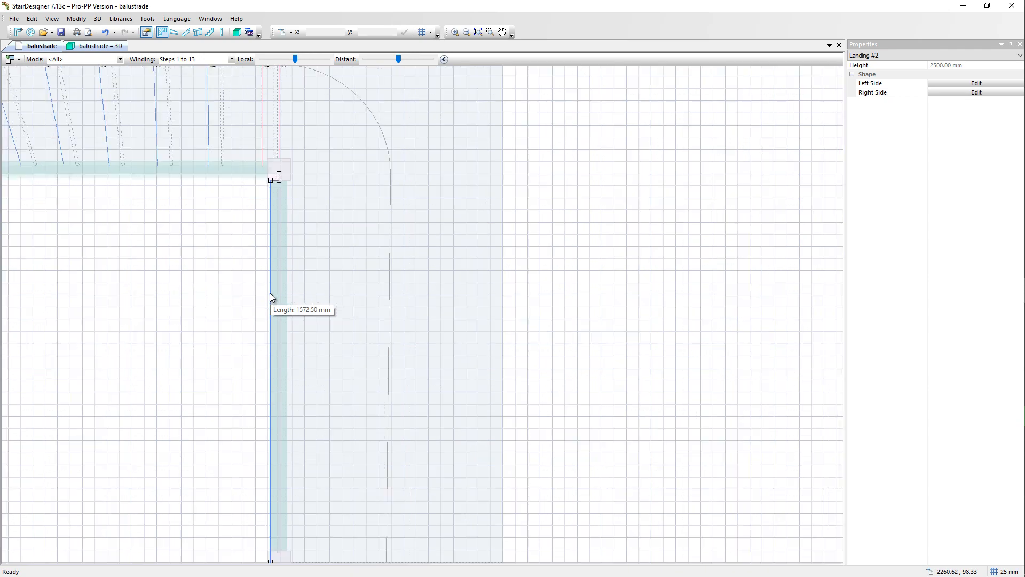
{"action": "scroll", "coordinate": [271, 469], "scroll_direction": "up", "scroll_amount": 4}
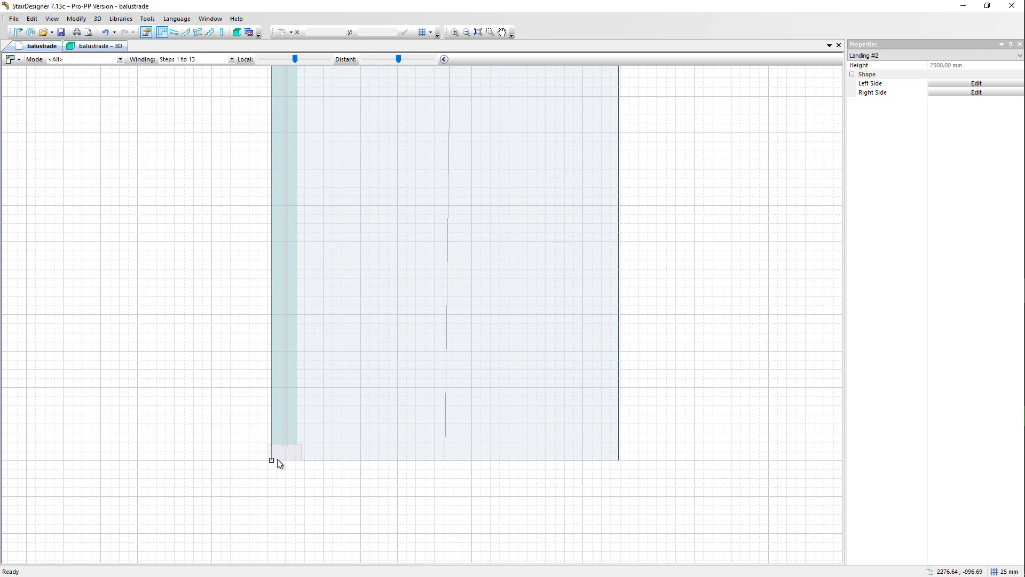
{"action": "scroll", "coordinate": [254, 463], "scroll_direction": "down", "scroll_amount": 2}
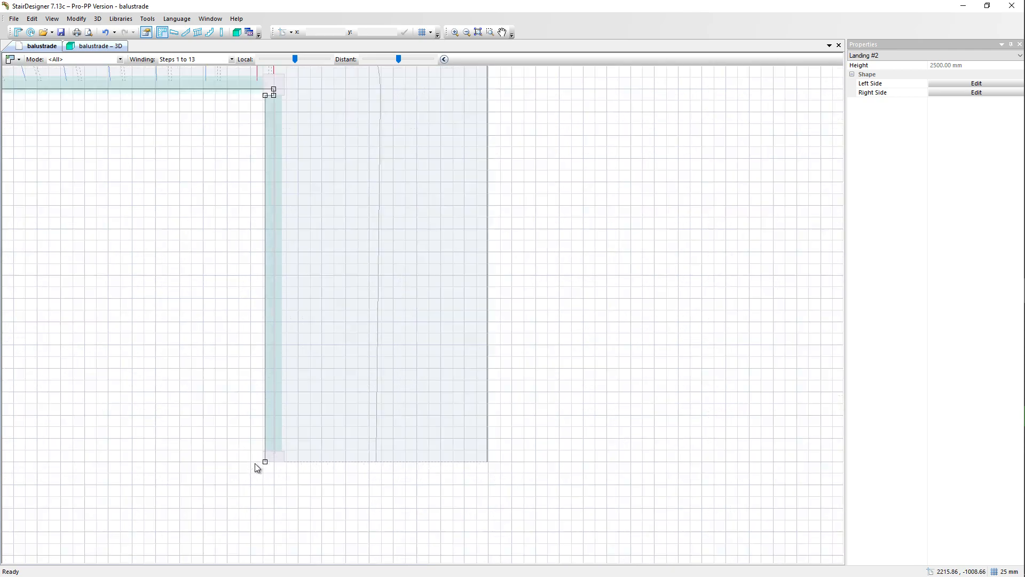
- Set the length of the thin panel Newel Post #5 along the landing's balustrade to 1527.5 mm
{"action": "scroll", "coordinate": [255, 463], "scroll_direction": "down", "scroll_amount": 3}
{"action": "left_click", "coordinate": [248, 331]}
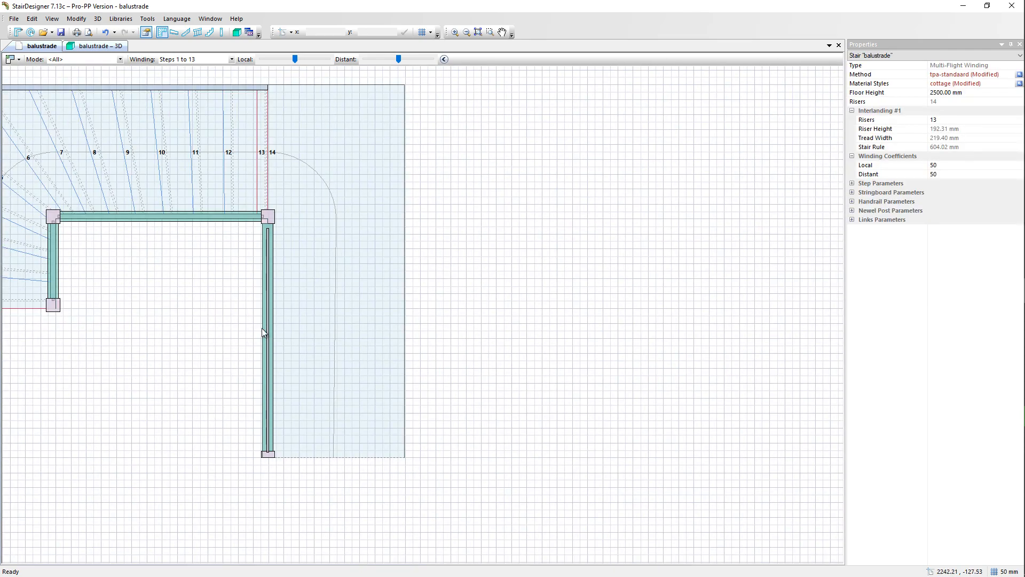
{"action": "scroll", "coordinate": [262, 331], "scroll_direction": "up", "scroll_amount": 2}
{"action": "left_click", "coordinate": [273, 330]}
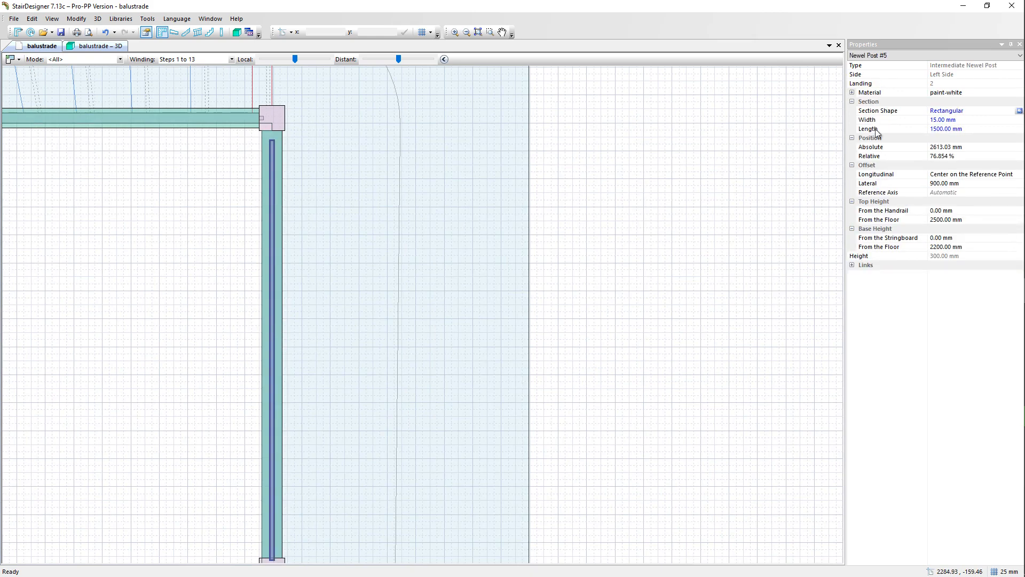
{"action": "left_click", "coordinate": [969, 129]}
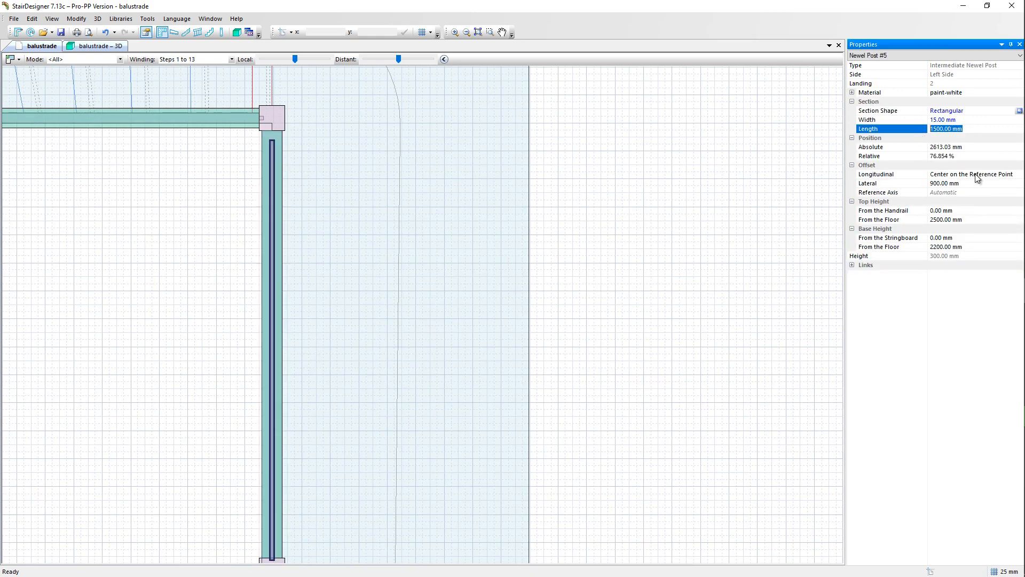
{"action": "type", "text": "1527.5"}
{"action": "key", "text": "Return"}
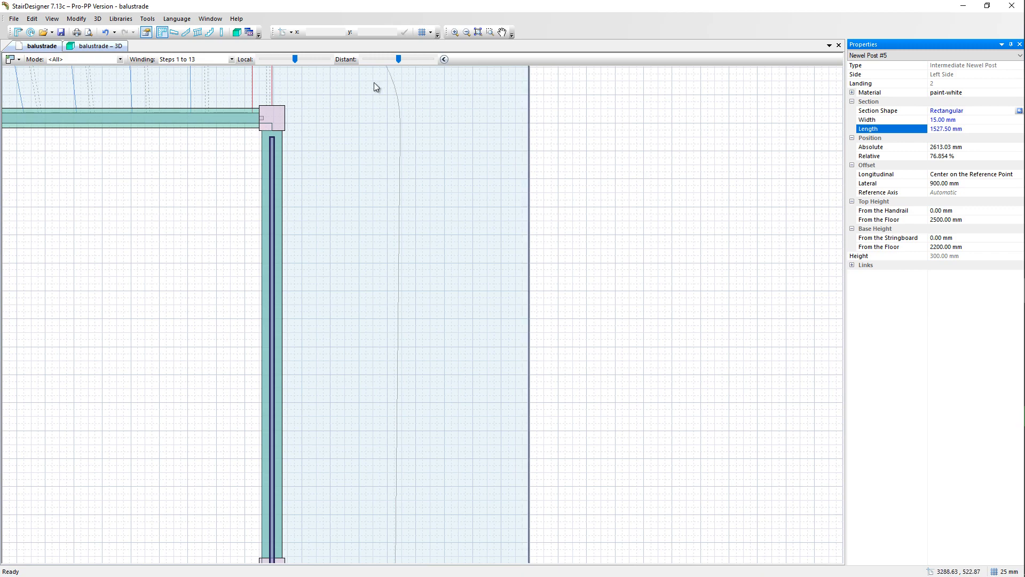
- Switch Newel Post #5's longitudinal offset from the reference point to Other and set it to -22.5 mm
{"action": "scroll", "coordinate": [366, 92], "scroll_direction": "down", "scroll_amount": 1}
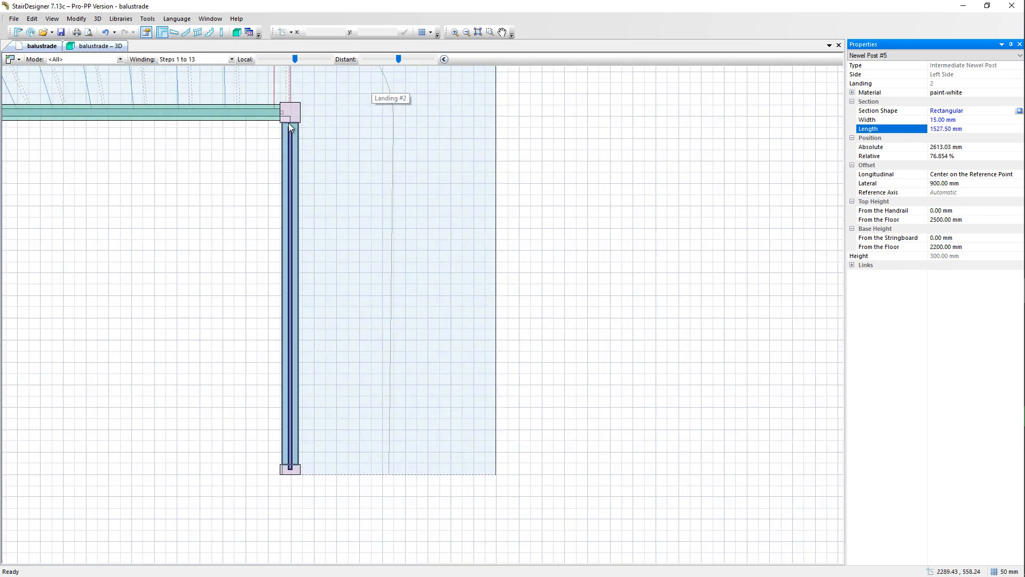
{"action": "scroll", "coordinate": [289, 123], "scroll_direction": "up", "scroll_amount": 4}
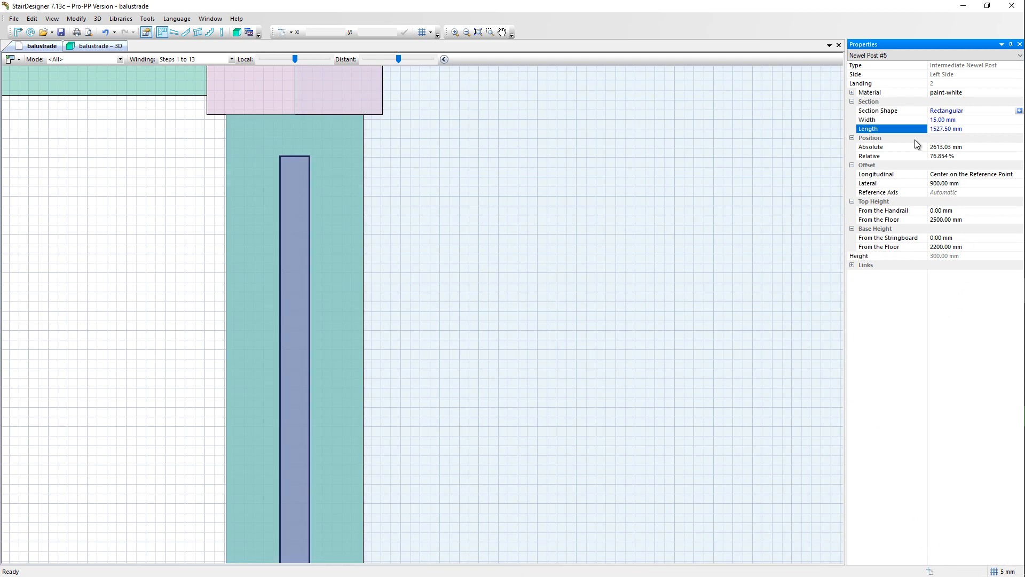
{"action": "left_click", "coordinate": [966, 174]}
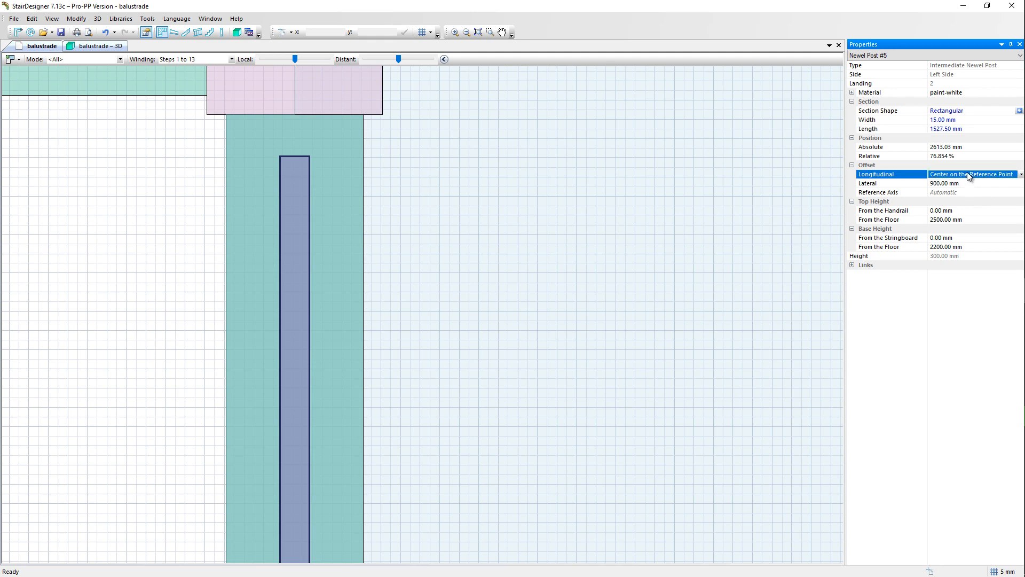
{"action": "left_click", "coordinate": [969, 175]}
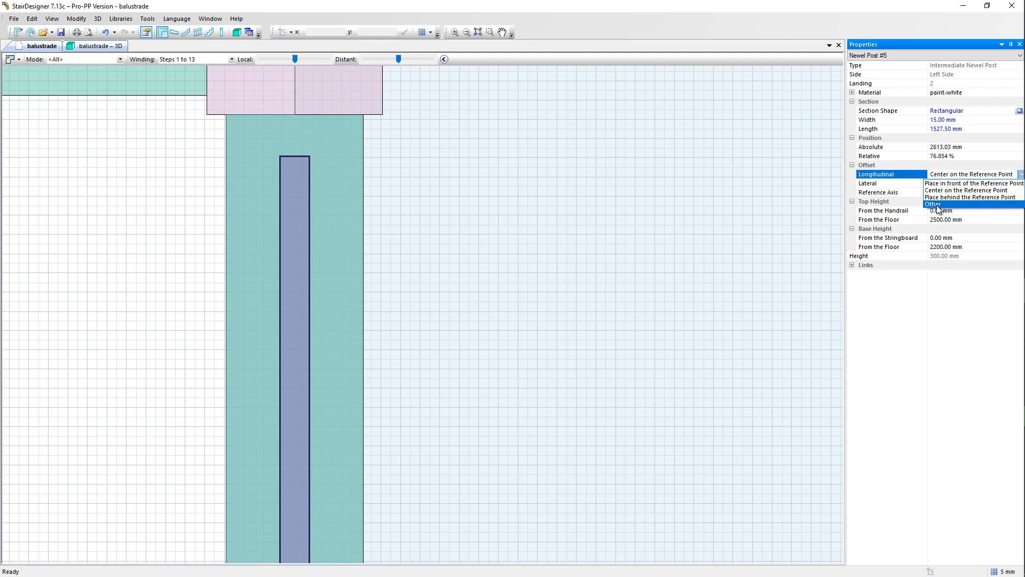
{"action": "left_click", "coordinate": [939, 204]}
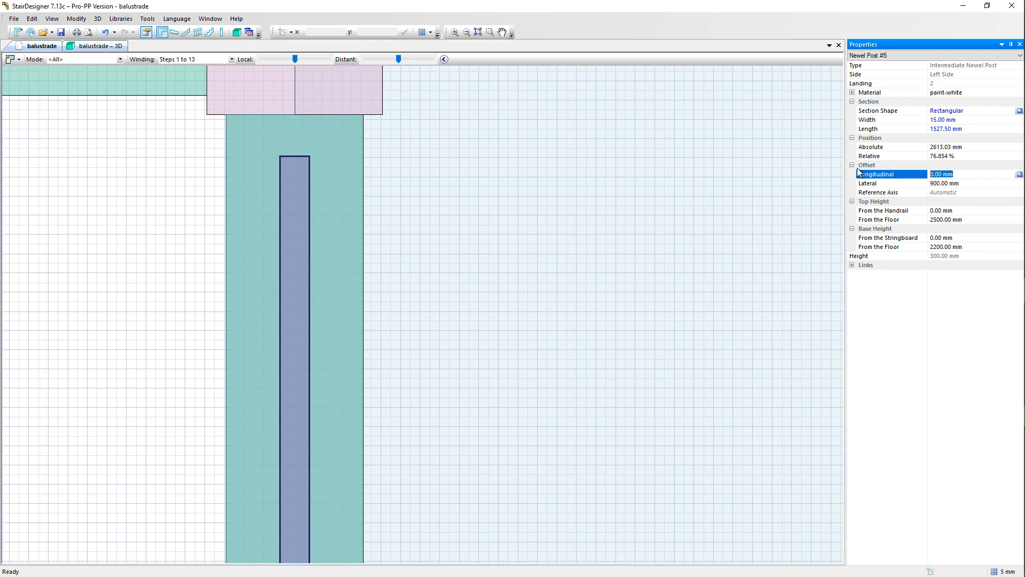
{"action": "type", "text": "22.5"}
{"action": "key", "text": "Return"}
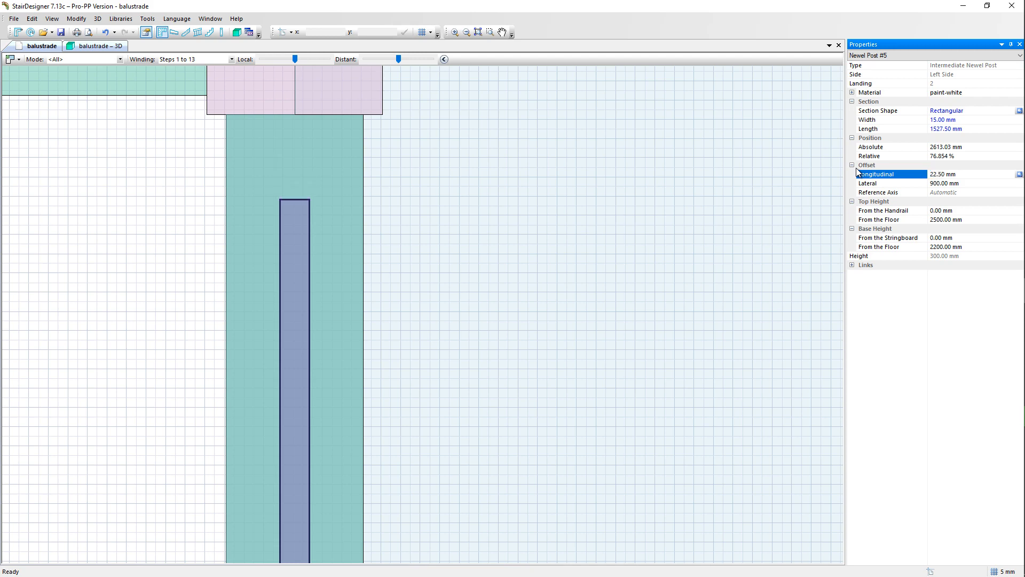
{"action": "left_click", "coordinate": [932, 174]}
{"action": "type", "text": "-"}
{"action": "key", "text": "Return"}
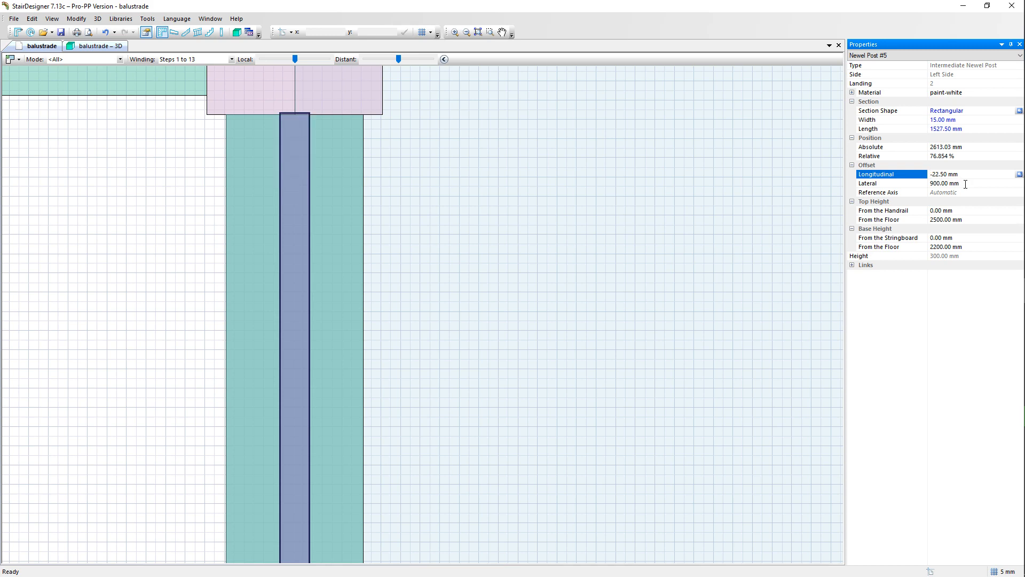
- Refine the longitudinal offset of Newel Post #5 to -21.75 mm so its end meets the corner newel post's face
{"action": "scroll", "coordinate": [297, 112], "scroll_direction": "up", "scroll_amount": 5}
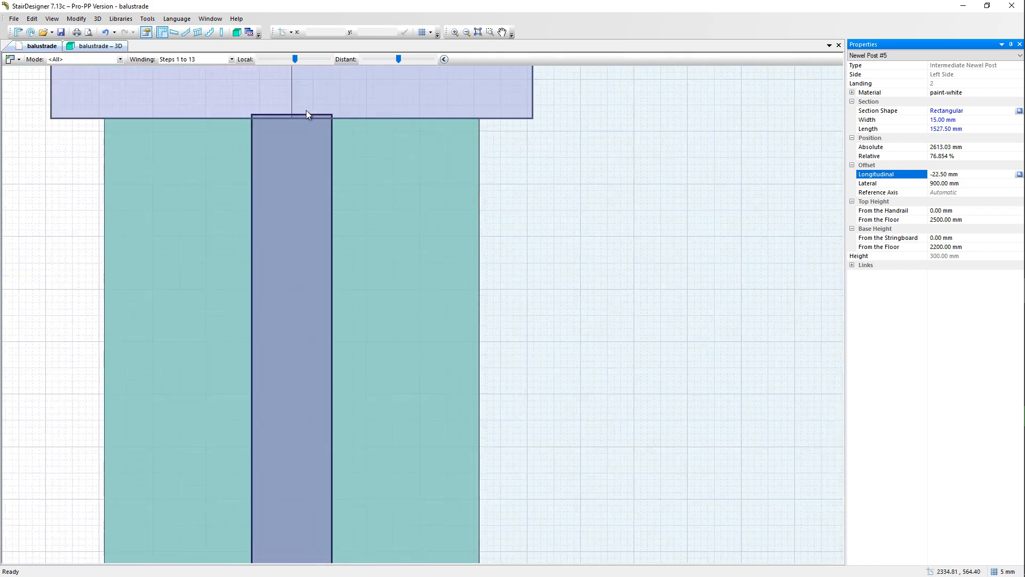
{"action": "scroll", "coordinate": [355, 125], "scroll_direction": "up", "scroll_amount": 1}
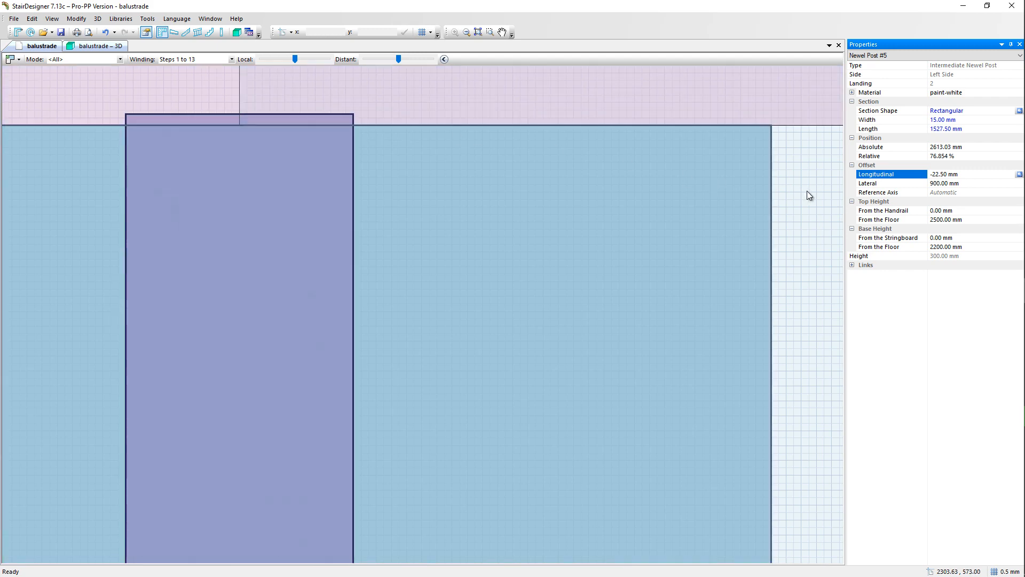
{"action": "left_click", "coordinate": [935, 174]}
{"action": "left_click_drag", "start_coordinate": [936, 174], "coordinate": [978, 172]}
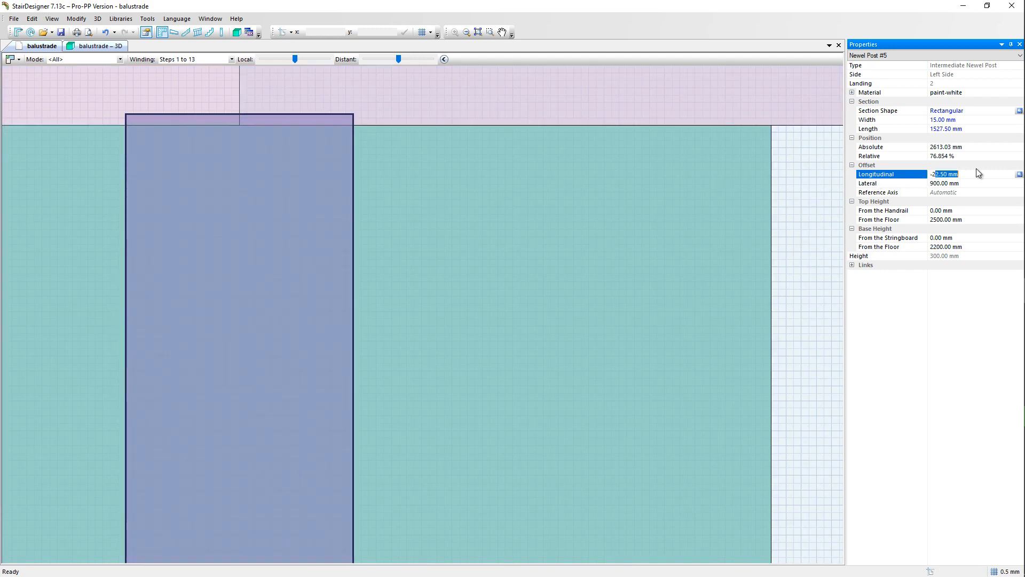
{"action": "type", "text": "1.7"}
{"action": "key", "text": "Return"}
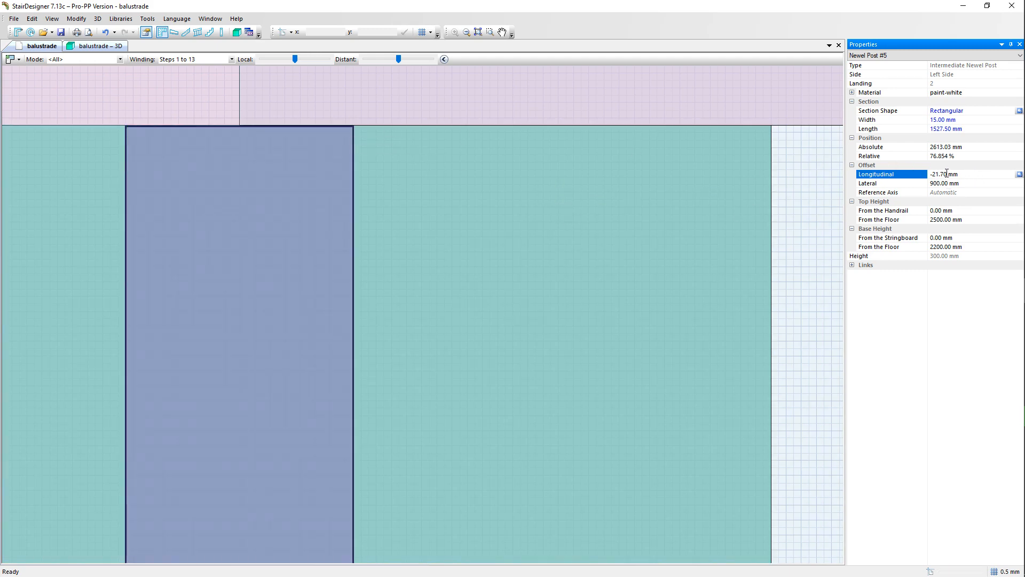
{"action": "left_click_drag", "start_coordinate": [946, 174], "coordinate": [962, 174]}
{"action": "type", "text": "5"}
{"action": "key", "text": "Return"}
{"action": "scroll", "coordinate": [568, 112], "scroll_direction": "down", "scroll_amount": 8}
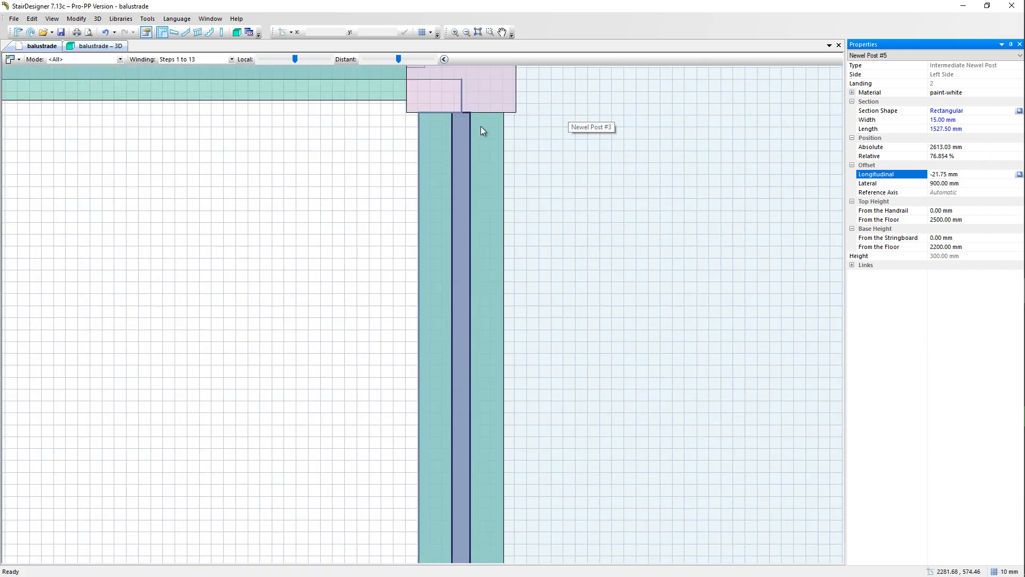
{"action": "scroll", "coordinate": [481, 128], "scroll_direction": "up", "scroll_amount": 1}
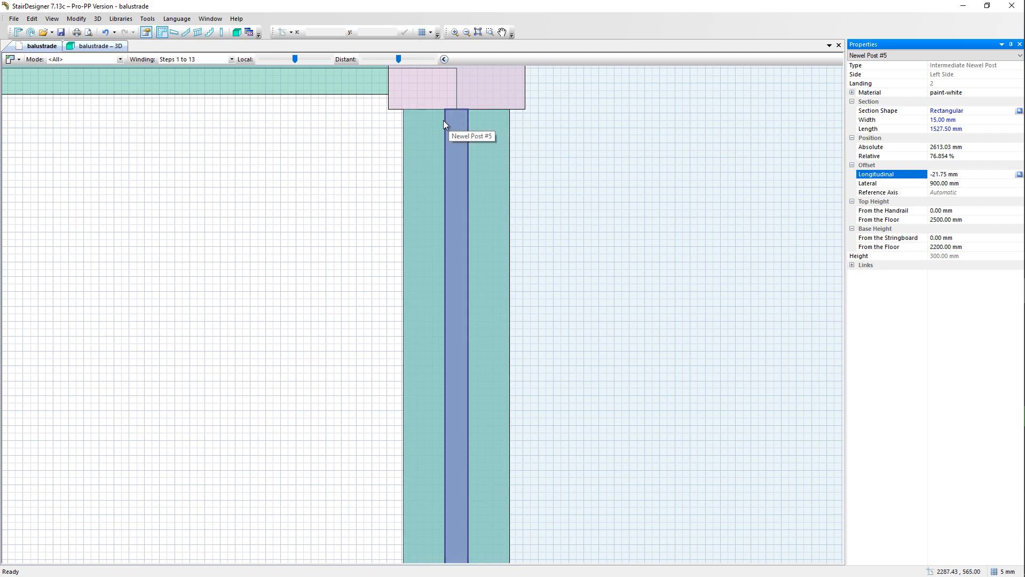
{"action": "scroll", "coordinate": [318, 140], "scroll_direction": "down", "scroll_amount": 1}
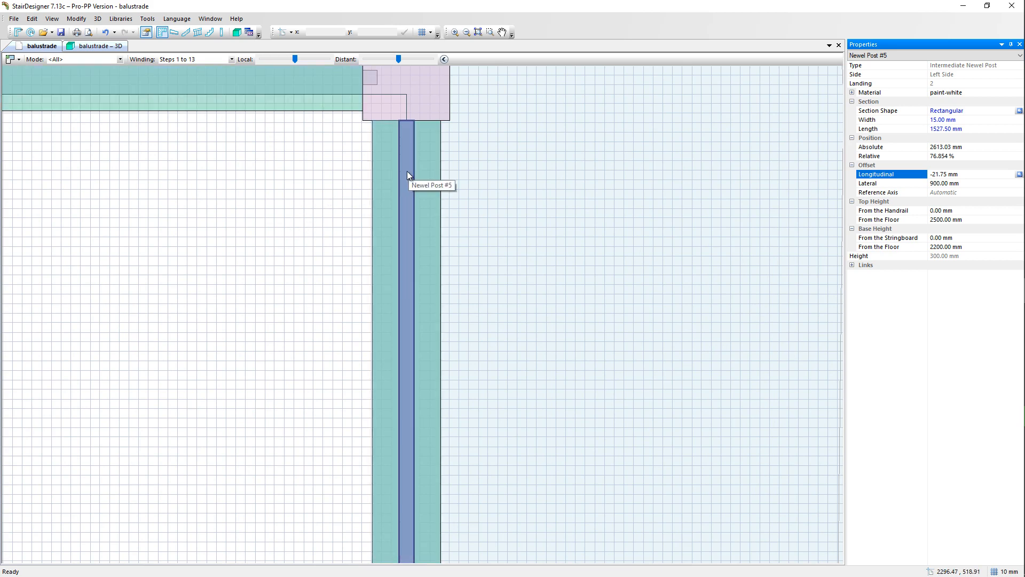
- In the 3D model, set the lateral offset of Newel Post #5 to 912.5 mm, moving it clear of the landing slab
{"action": "left_click", "coordinate": [210, 138]}
{"action": "left_click", "coordinate": [100, 46]}
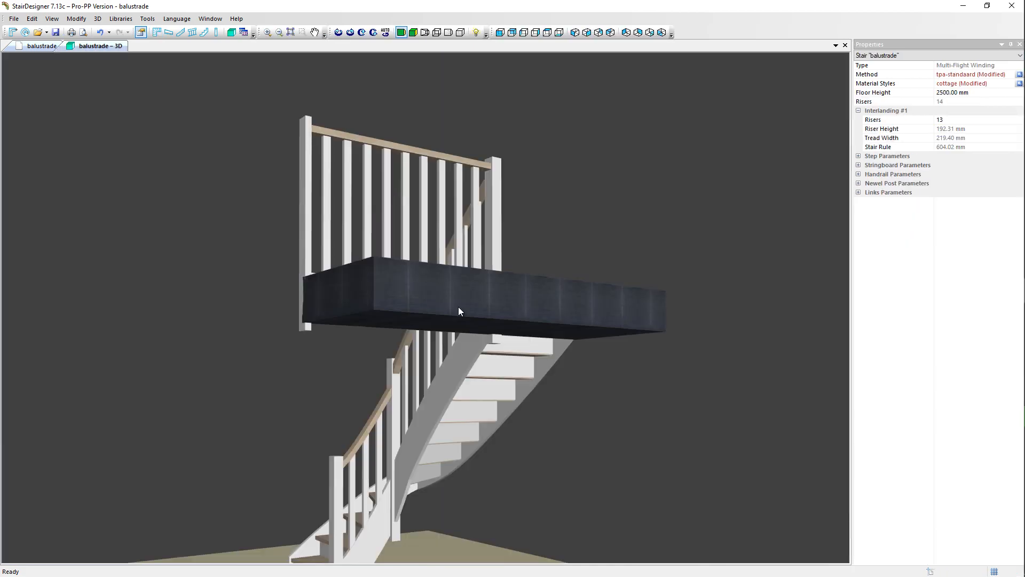
{"action": "left_click_drag", "start_coordinate": [458, 309], "coordinate": [622, 227]}
{"action": "scroll", "coordinate": [501, 271], "scroll_direction": "up", "scroll_amount": 5}
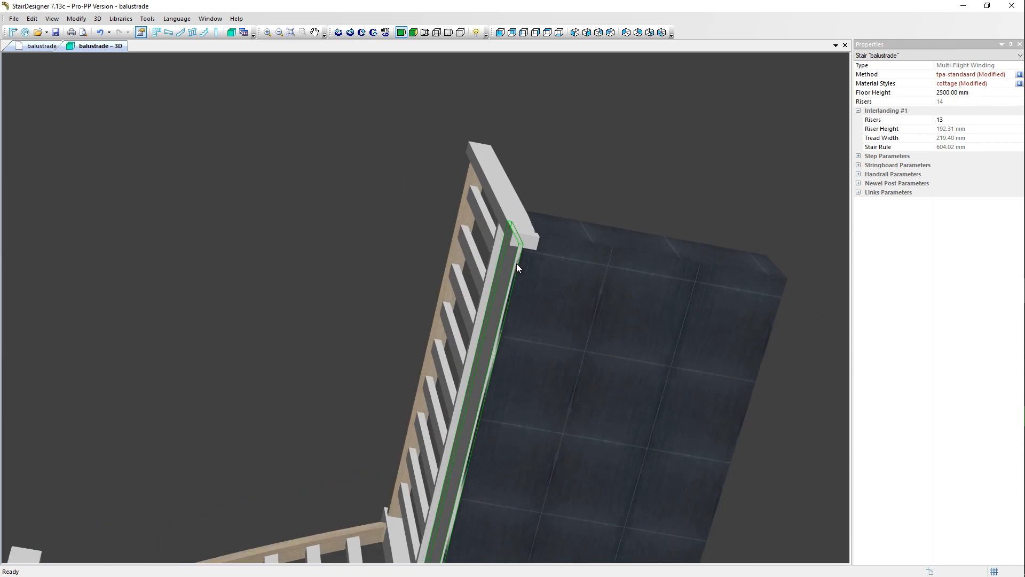
{"action": "scroll", "coordinate": [517, 264], "scroll_direction": "up", "scroll_amount": 2}
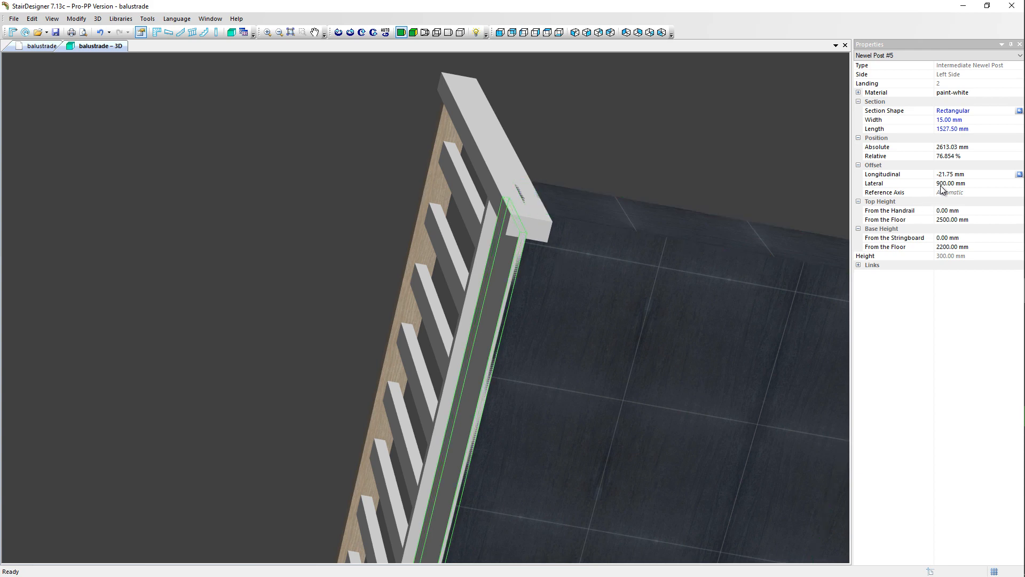
{"action": "left_click", "coordinate": [942, 185]}
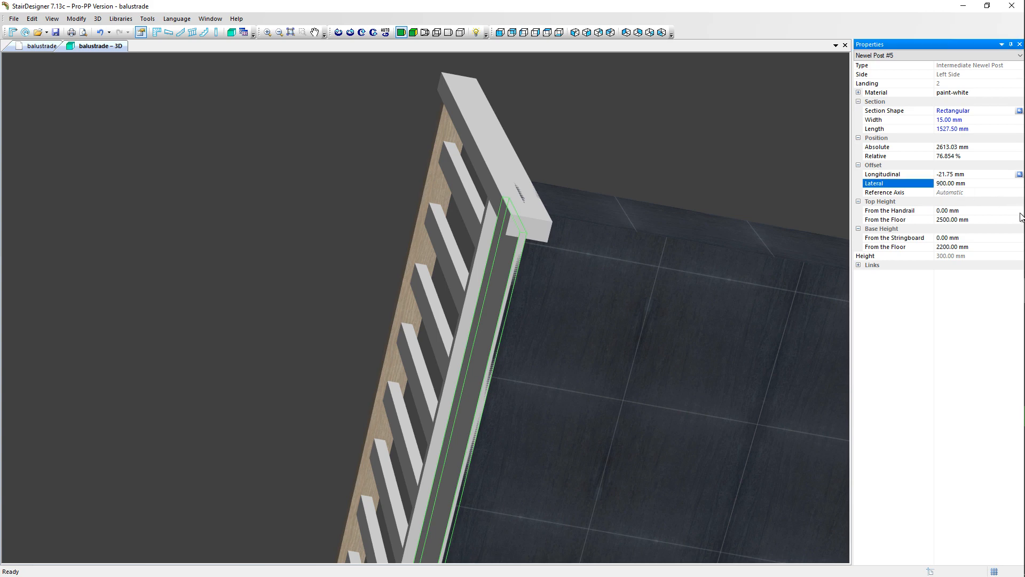
{"action": "type", "text": "12.5"}
{"action": "key", "text": "Delete"}
{"action": "key", "text": "Delete"}
{"action": "key", "text": "Delete"}
{"action": "key", "text": "Delete"}
{"action": "key", "text": "Delete"}
{"action": "key", "text": "Return"}
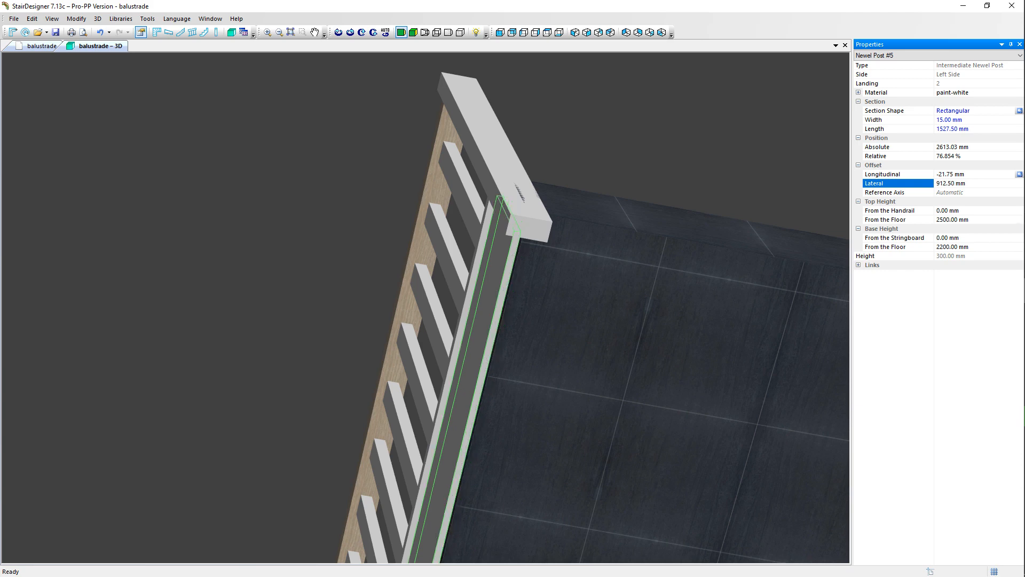
- Examine the fascia panel's fit against the landing edge and newel posts in 3D, from below and from the front
{"action": "middle_click_drag", "start_coordinate": [796, 144], "coordinate": [599, 256]}
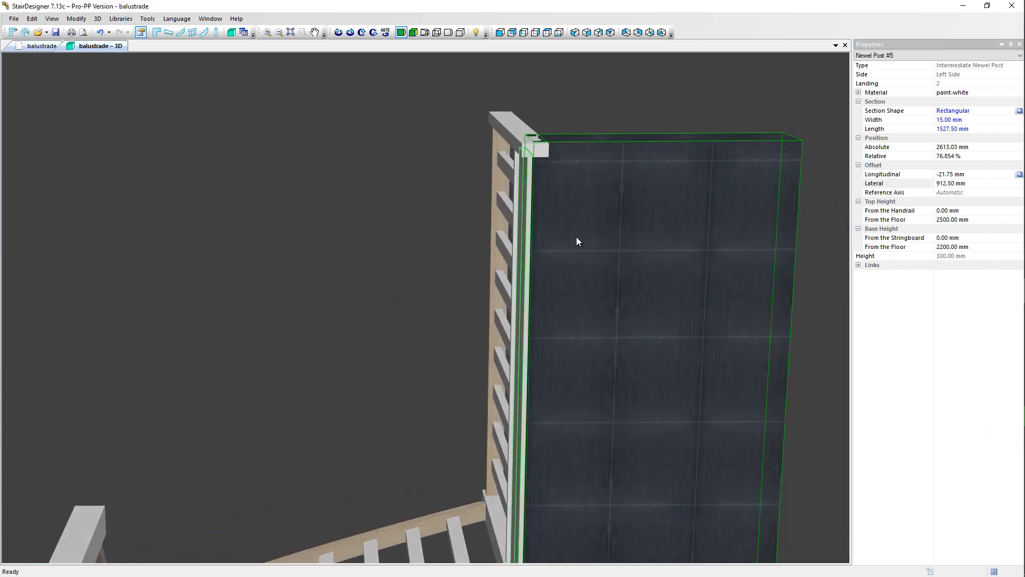
{"action": "scroll", "coordinate": [550, 214], "scroll_direction": "up", "scroll_amount": 5}
{"action": "middle_click_drag", "start_coordinate": [546, 210], "coordinate": [531, 211]}
{"action": "scroll", "coordinate": [488, 219], "scroll_direction": "up", "scroll_amount": 3}
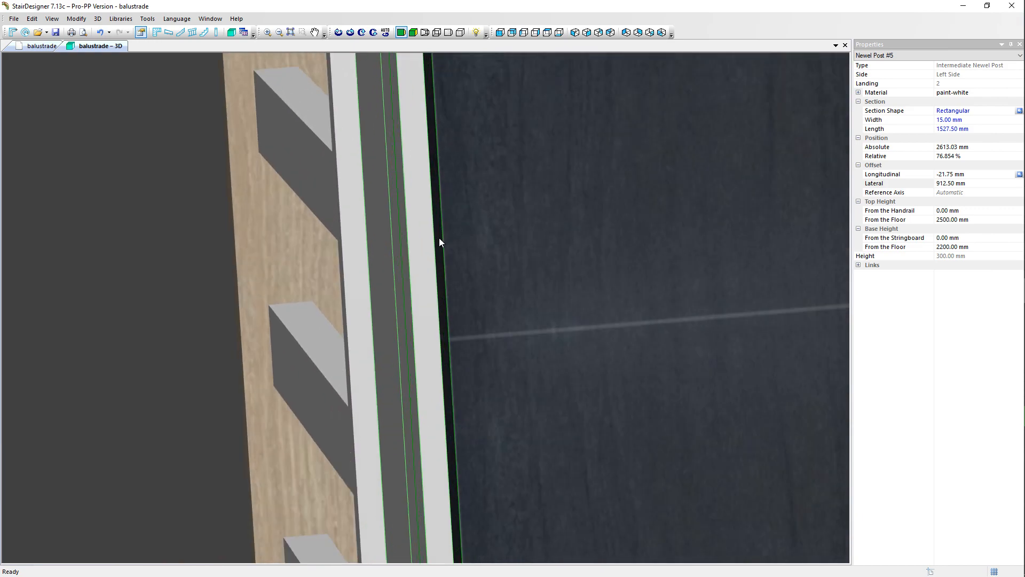
{"action": "scroll", "coordinate": [437, 239], "scroll_direction": "down", "scroll_amount": 6}
{"action": "middle_click_drag", "start_coordinate": [451, 235], "coordinate": [600, 380]}
{"action": "scroll", "coordinate": [569, 237], "scroll_direction": "down", "scroll_amount": 5}
{"action": "left_click", "coordinate": [559, 342]}
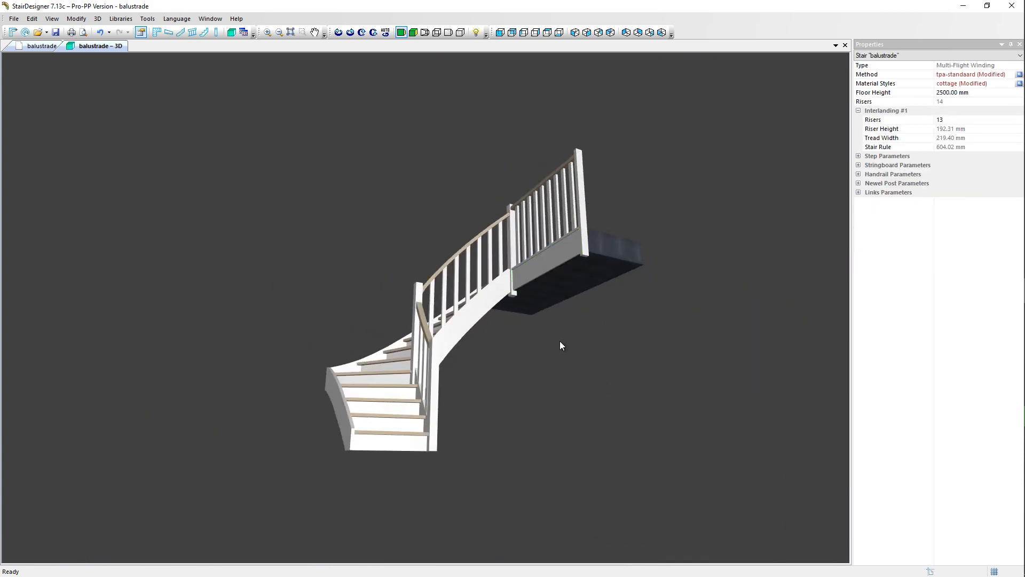
{"action": "middle_click_drag", "start_coordinate": [560, 341], "coordinate": [601, 383]}
{"action": "scroll", "coordinate": [582, 312], "scroll_direction": "up", "scroll_amount": 5}
{"action": "middle_click_drag", "start_coordinate": [582, 312], "coordinate": [640, 336]}
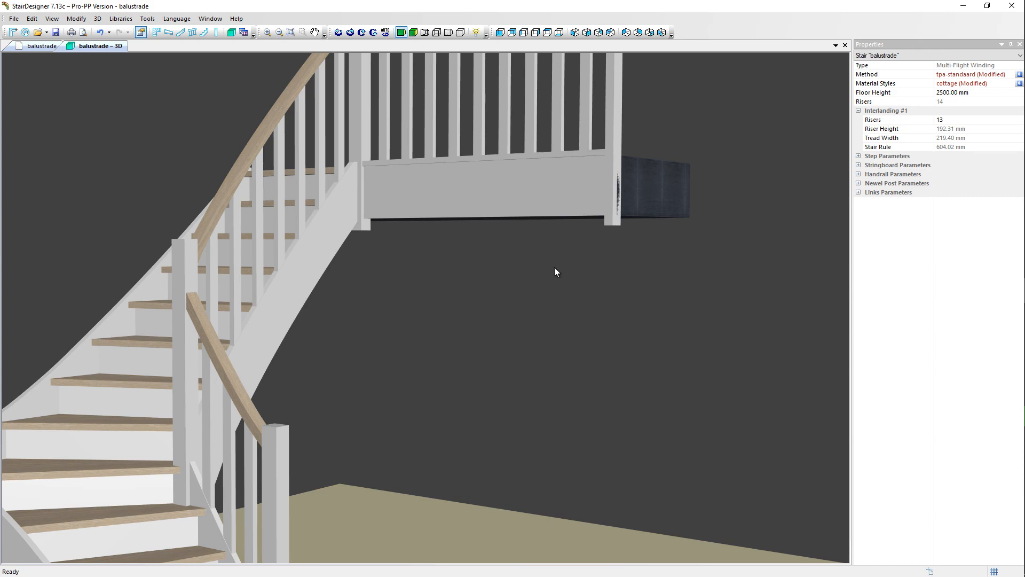
{"action": "middle_click_drag", "start_coordinate": [555, 271], "coordinate": [257, 182]}
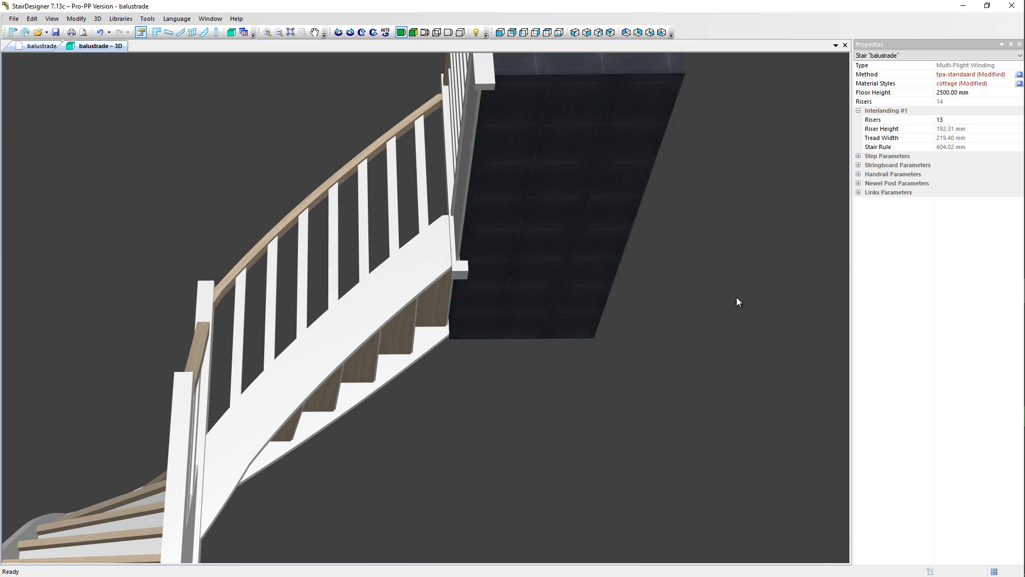
{"action": "left_click_drag", "start_coordinate": [703, 254], "coordinate": [746, 401]}
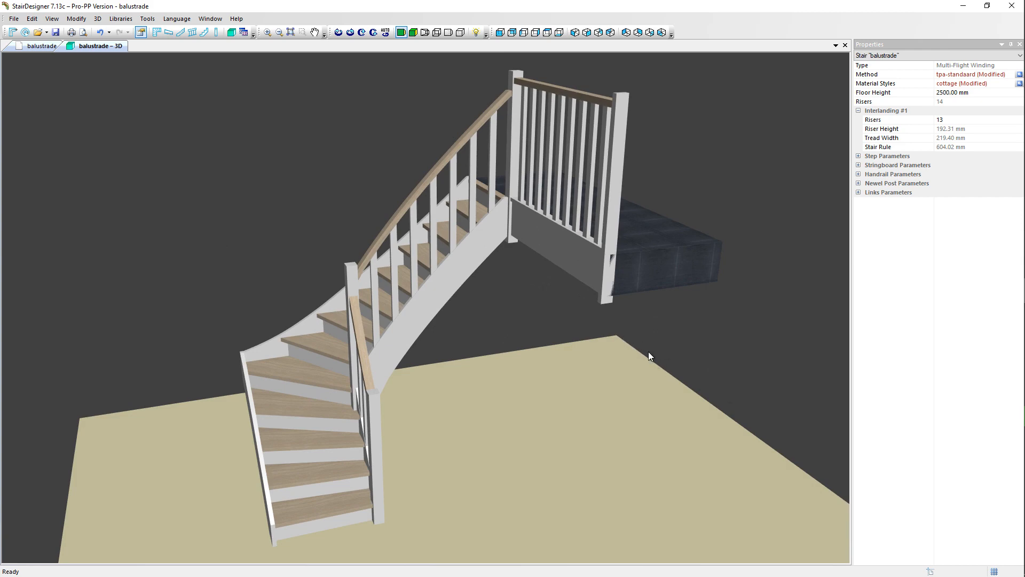
- In the plan view, start adding a newel post on the outer edge of the upper landing, opposite the balustrade
{"action": "left_click", "coordinate": [38, 50]}
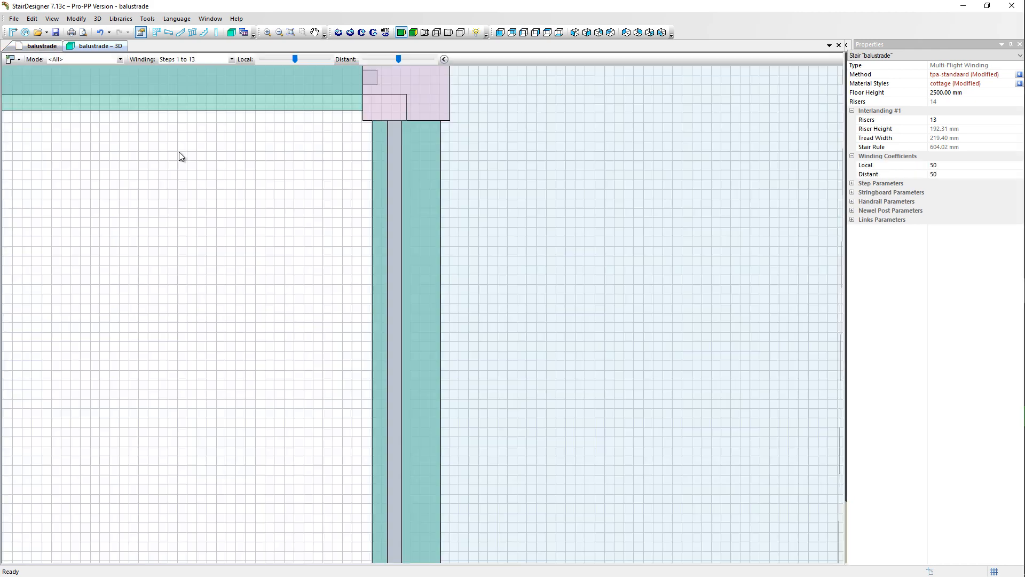
{"action": "scroll", "coordinate": [332, 143], "scroll_direction": "down", "scroll_amount": 5}
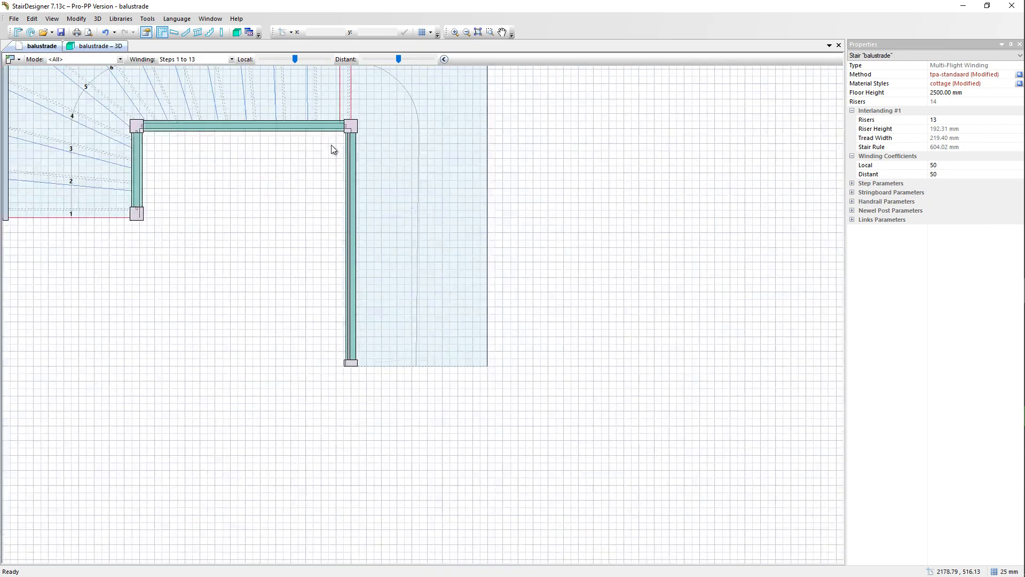
{"action": "scroll", "coordinate": [398, 155], "scroll_direction": "down", "scroll_amount": 1}
{"action": "scroll", "coordinate": [401, 150], "scroll_direction": "up", "scroll_amount": 1}
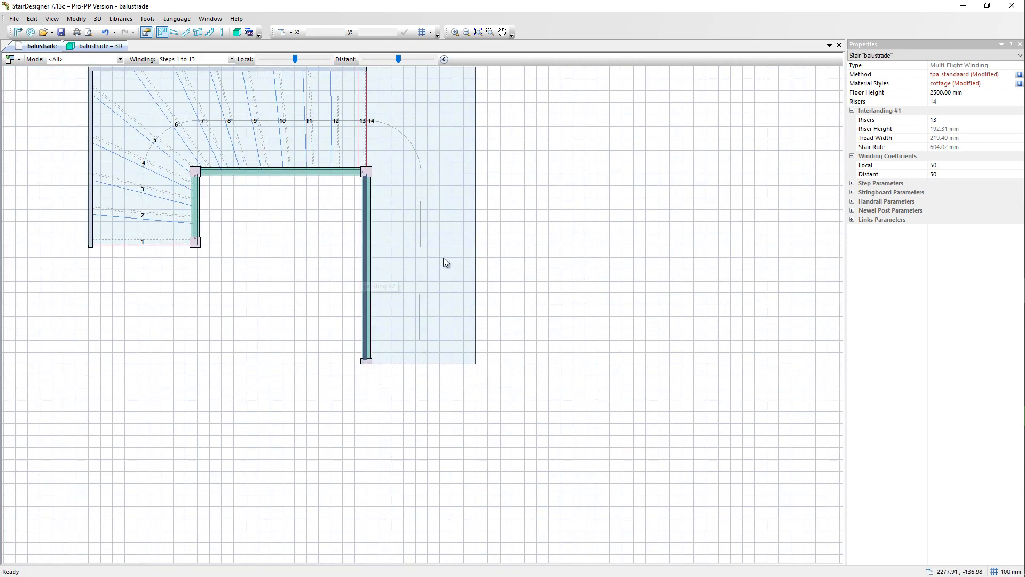
{"action": "right_click", "coordinate": [488, 255]}
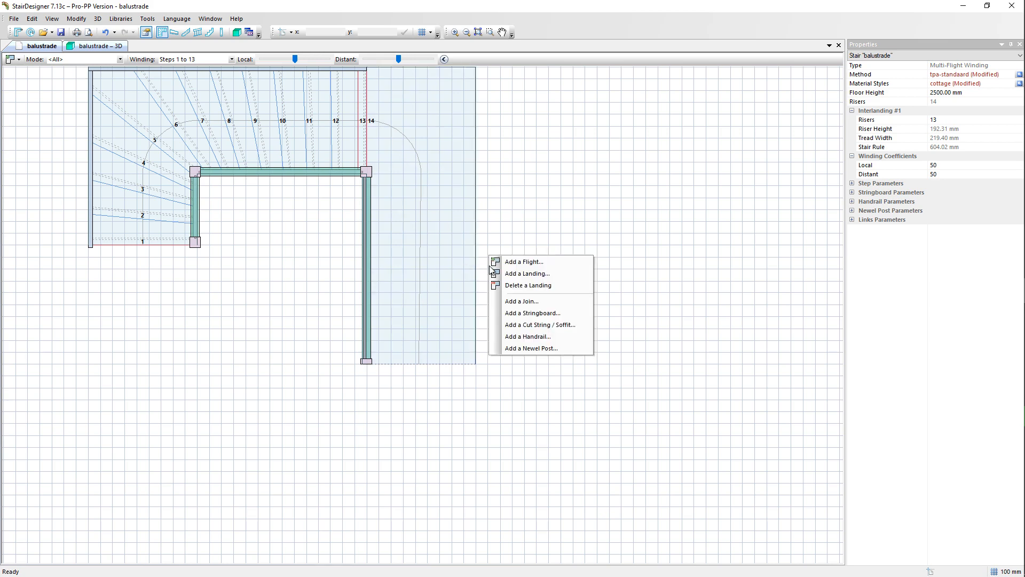
{"action": "left_click", "coordinate": [507, 349]}
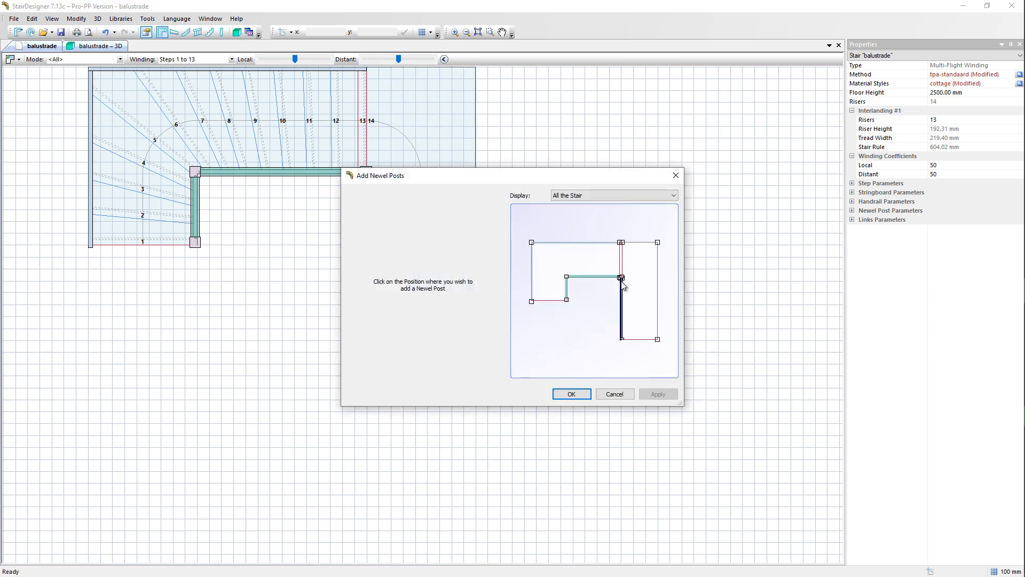
{"action": "left_click", "coordinate": [657, 307]}
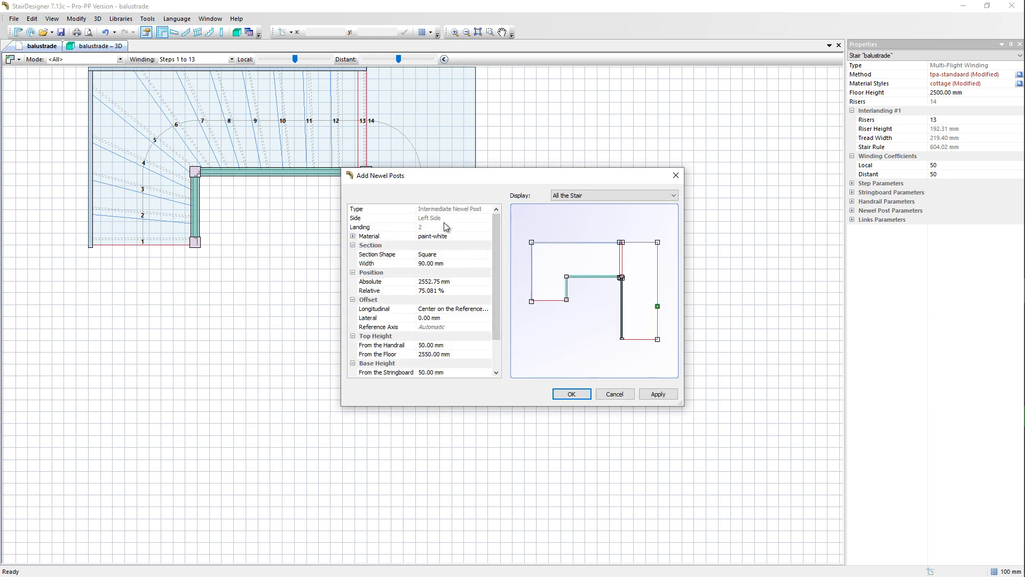
- Change the new newel post's section shape to Rectangular and set its length to 70 mm
{"action": "left_click", "coordinate": [453, 255]}
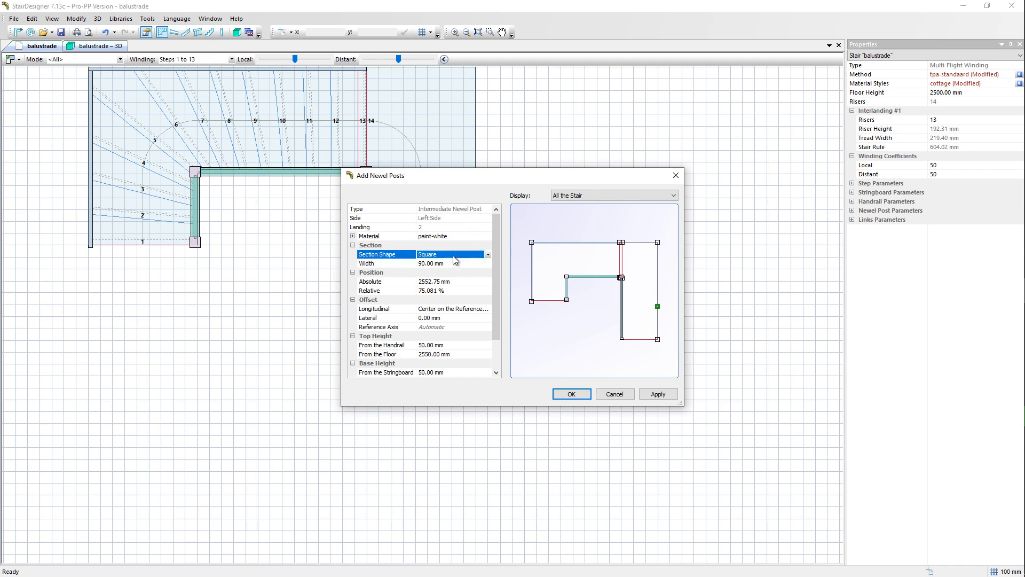
{"action": "left_click", "coordinate": [447, 271]}
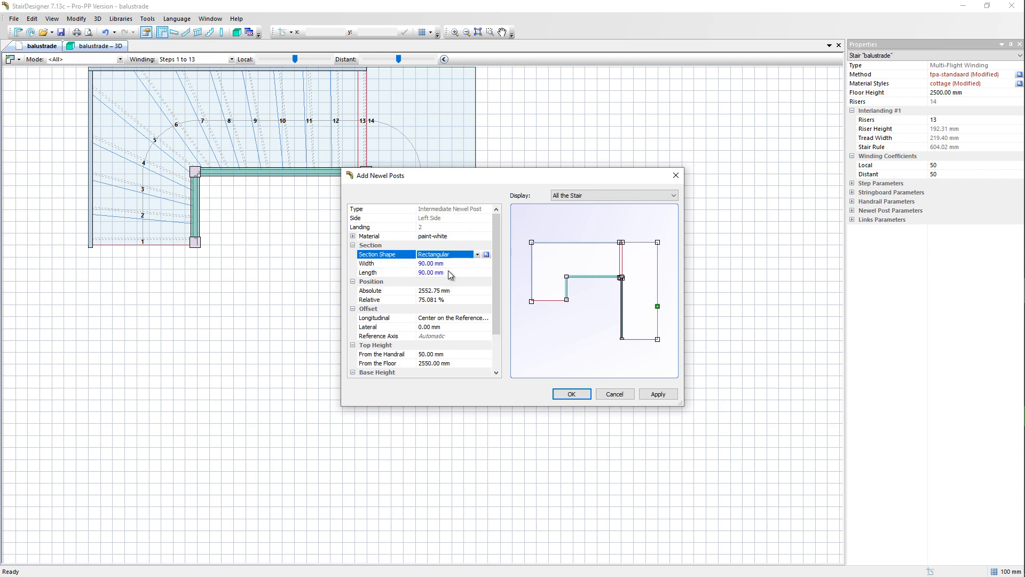
{"action": "left_click", "coordinate": [456, 265]}
{"action": "left_click", "coordinate": [461, 273]}
{"action": "left_click", "coordinate": [390, 268]}
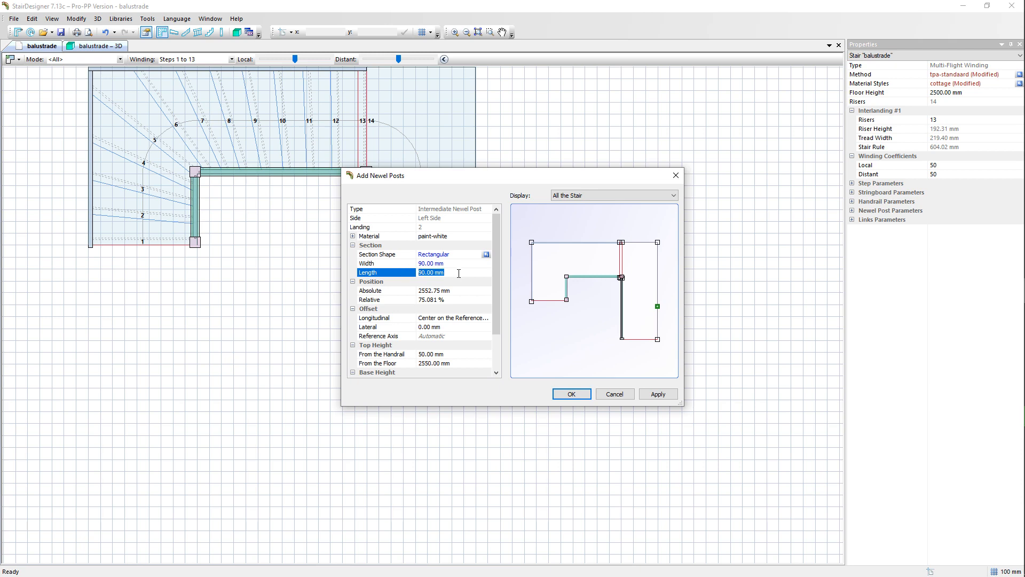
{"action": "type", "text": "70"}
{"action": "key", "text": "Return"}
- Set the rectangular section's width to 70 mm and its length to 1527.5 mm
{"action": "left_click", "coordinate": [455, 265]}
{"action": "left_click_drag", "start_coordinate": [447, 264], "coordinate": [386, 265]}
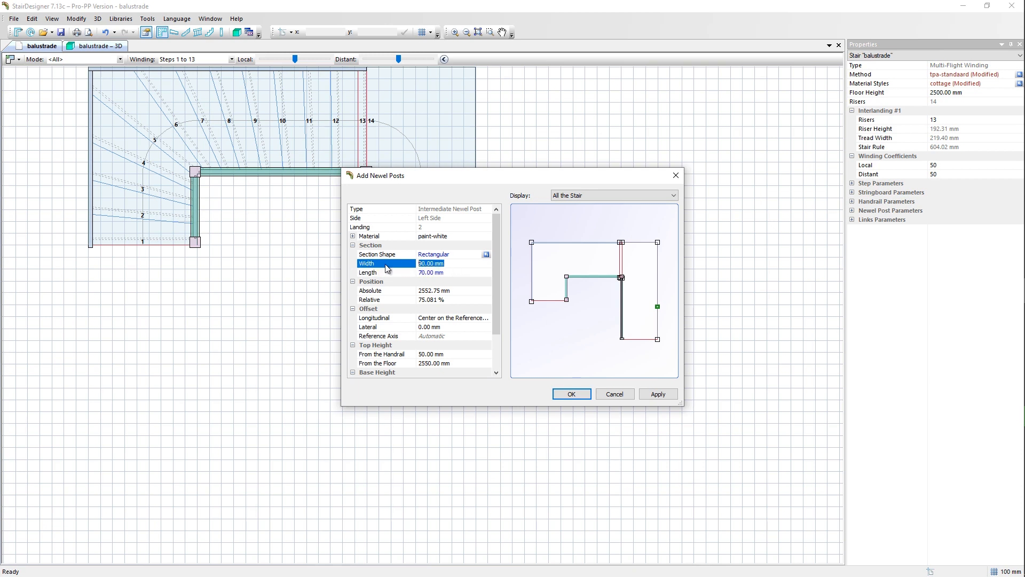
{"action": "type", "text": "70"}
{"action": "key", "text": "Return"}
{"action": "left_click", "coordinate": [457, 272]}
{"action": "left_click_drag", "start_coordinate": [457, 273], "coordinate": [376, 274]}
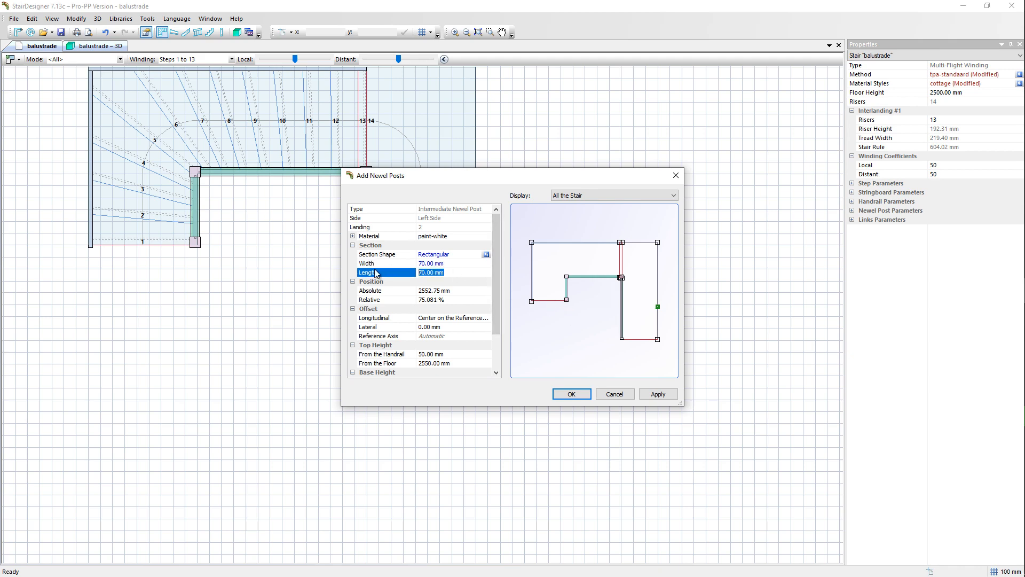
{"action": "type", "text": "1527.5"}
{"action": "key", "text": "Return"}
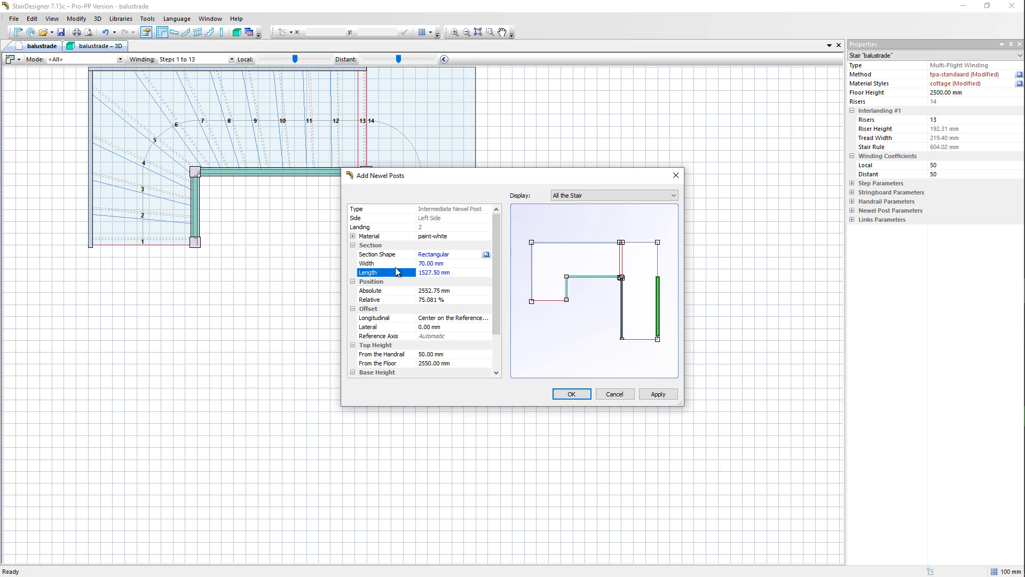
- Set the new post's base height to 2190 mm and its top height to 2200 mm, both from the floor
{"action": "left_click_drag", "start_coordinate": [498, 299], "coordinate": [498, 330]}
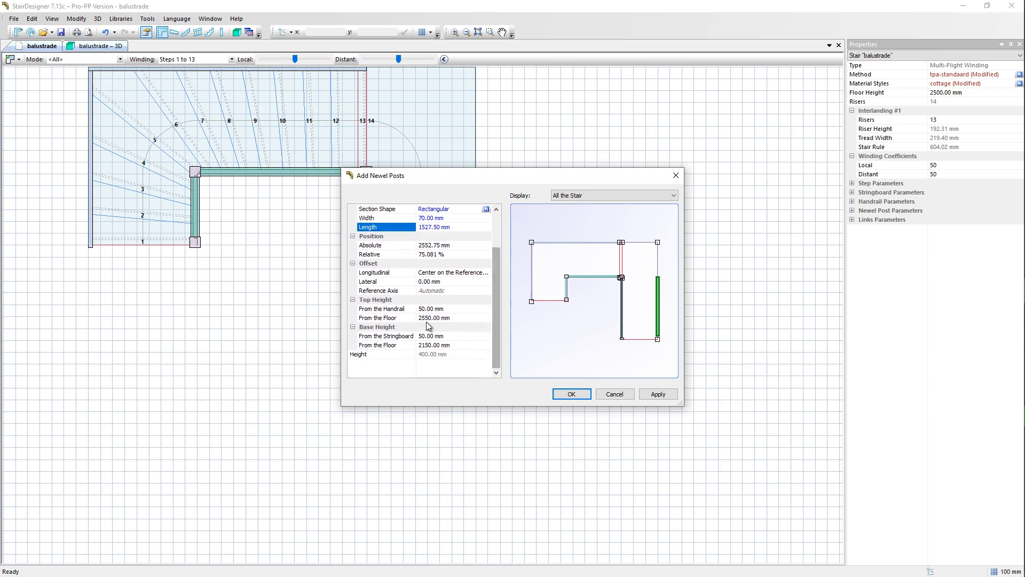
{"action": "left_click", "coordinate": [462, 346]}
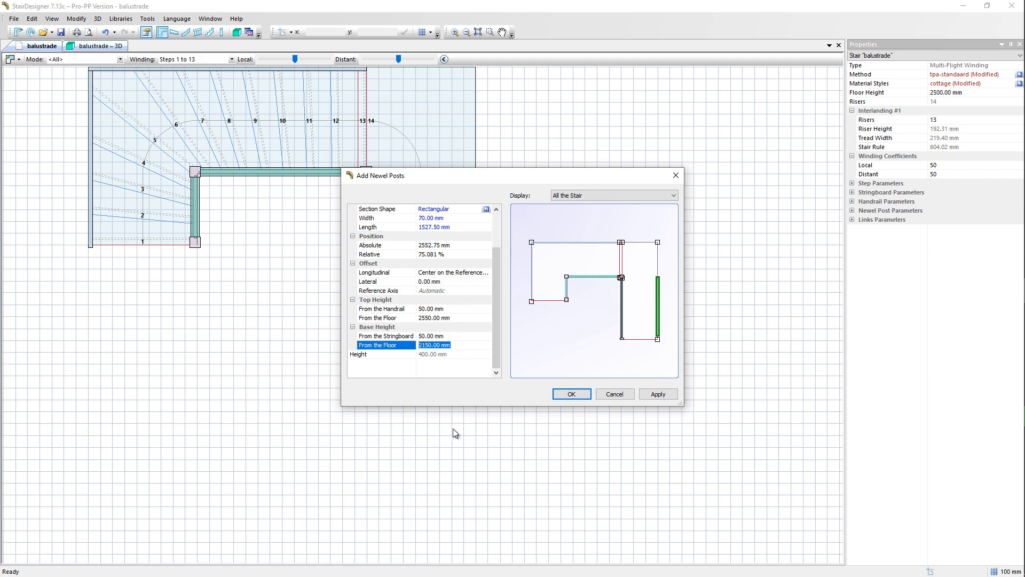
{"action": "type", "text": "22"}
{"action": "key", "text": "BackSpace"}
{"action": "key", "text": "BackSpace"}
{"action": "key", "text": "Return"}
{"action": "left_click", "coordinate": [454, 318]}
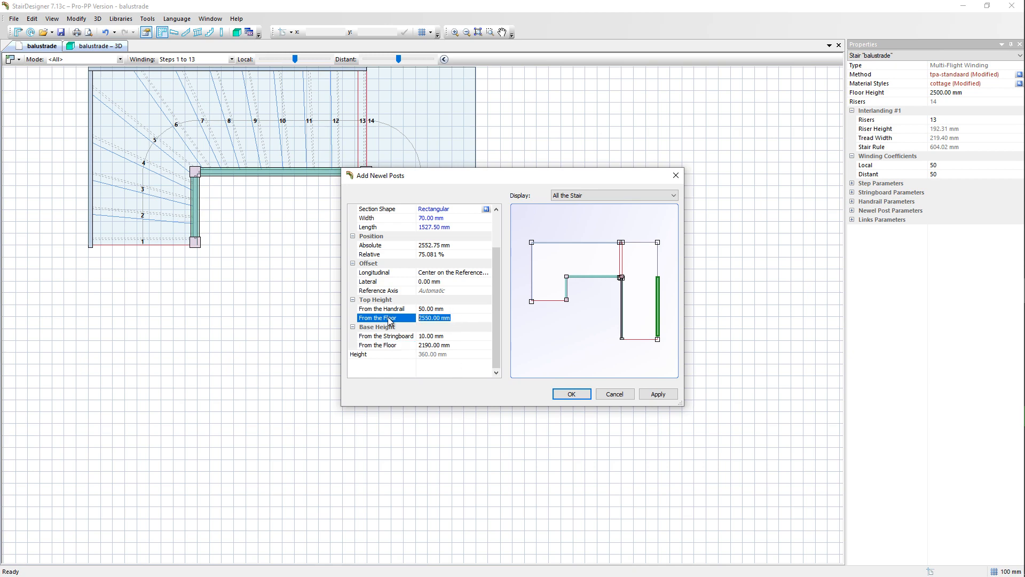
{"action": "type", "text": "2200"}
{"action": "key", "text": "Return"}
- Set the post's lateral offset to 900 mm, check its position at the corner newel post, and add it to the stair
{"action": "left_click", "coordinate": [375, 282]}
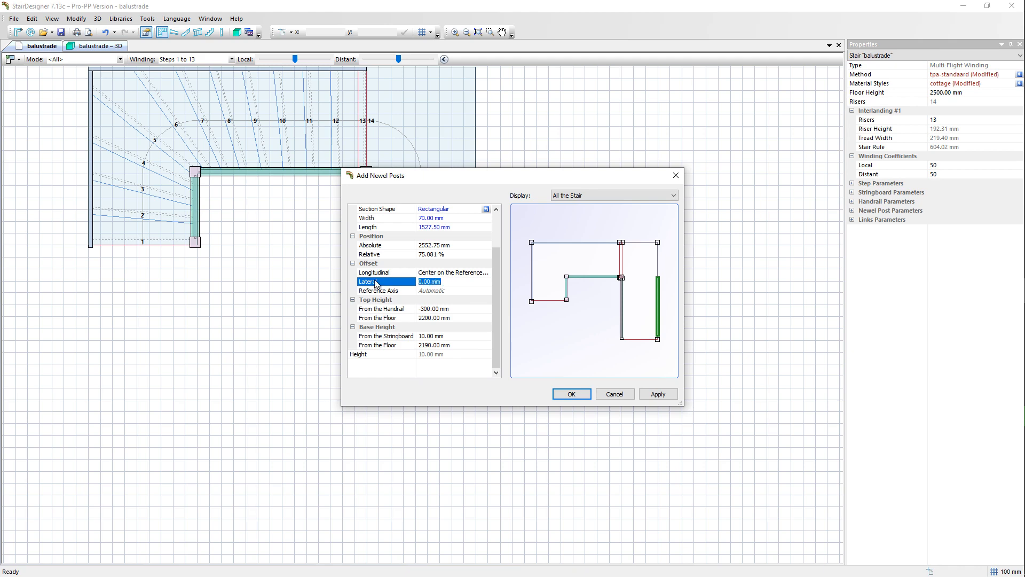
{"action": "type", "text": "900"}
{"action": "key", "text": "Return"}
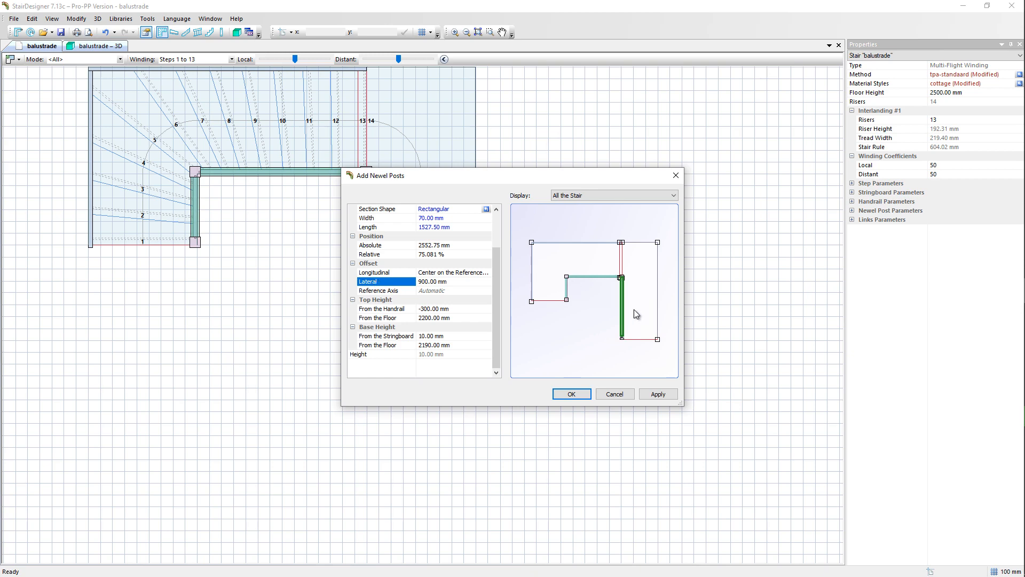
{"action": "scroll", "coordinate": [636, 303], "scroll_direction": "up", "scroll_amount": 3}
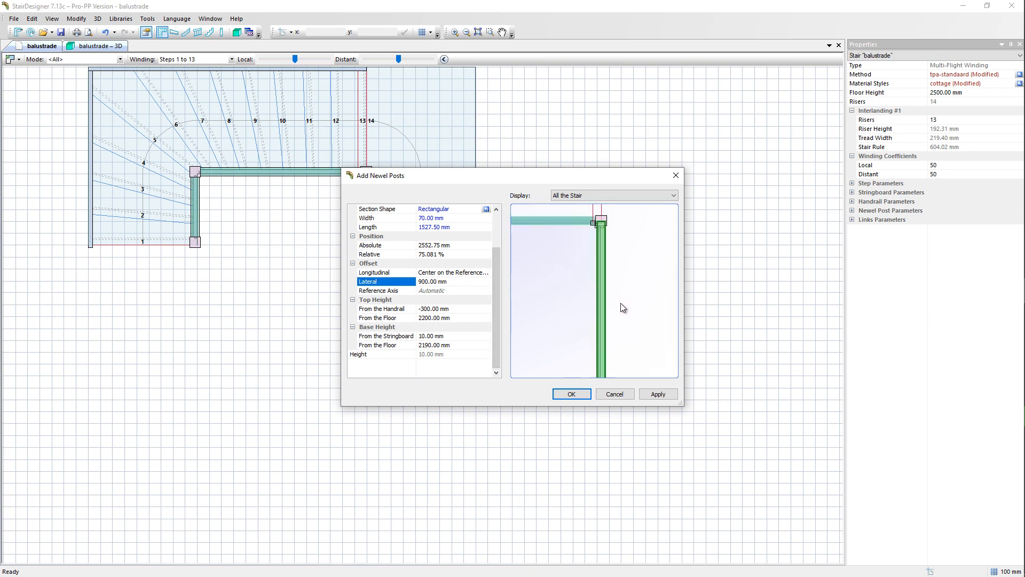
{"action": "scroll", "coordinate": [621, 308], "scroll_direction": "up", "scroll_amount": 1}
{"action": "scroll", "coordinate": [601, 299], "scroll_direction": "up", "scroll_amount": 1}
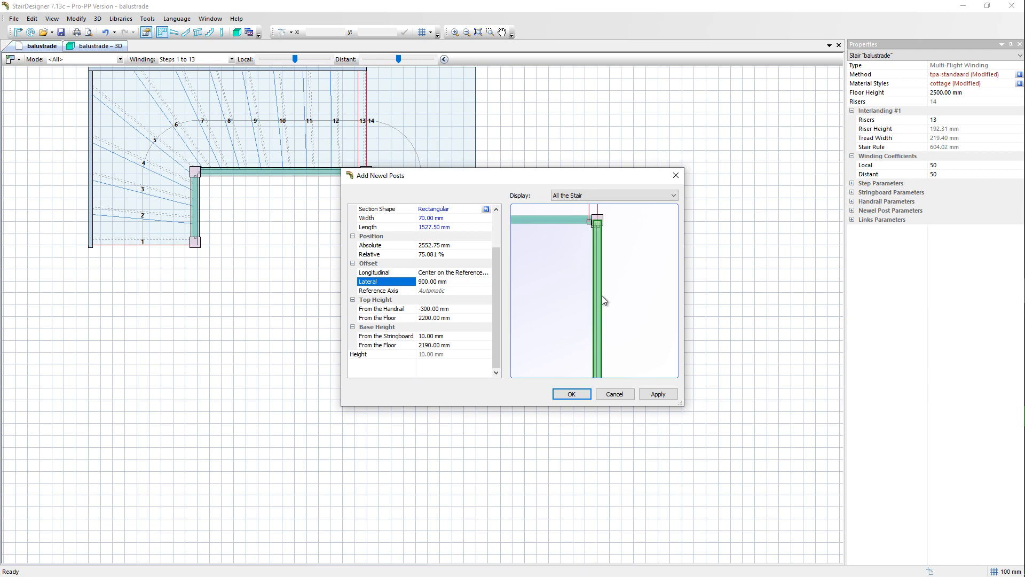
{"action": "scroll", "coordinate": [601, 296], "scroll_direction": "down", "scroll_amount": 1}
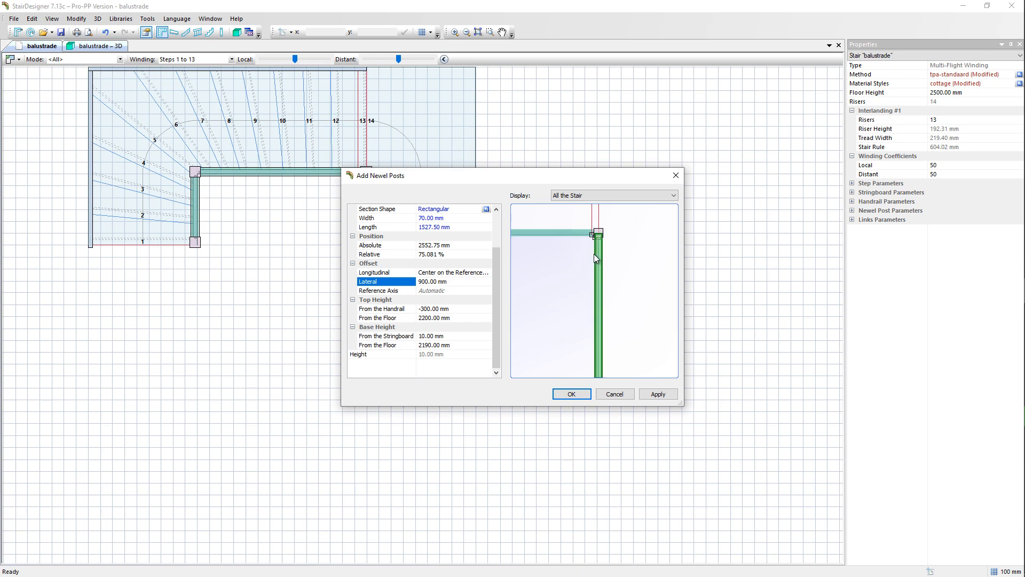
{"action": "scroll", "coordinate": [598, 258], "scroll_direction": "up", "scroll_amount": 3}
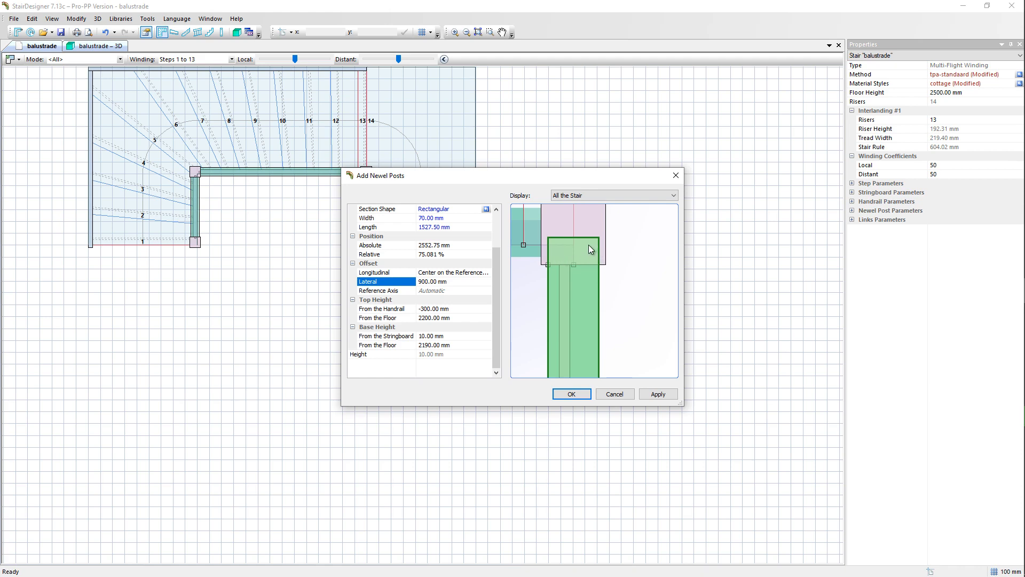
{"action": "scroll", "coordinate": [589, 245], "scroll_direction": "down", "scroll_amount": 4}
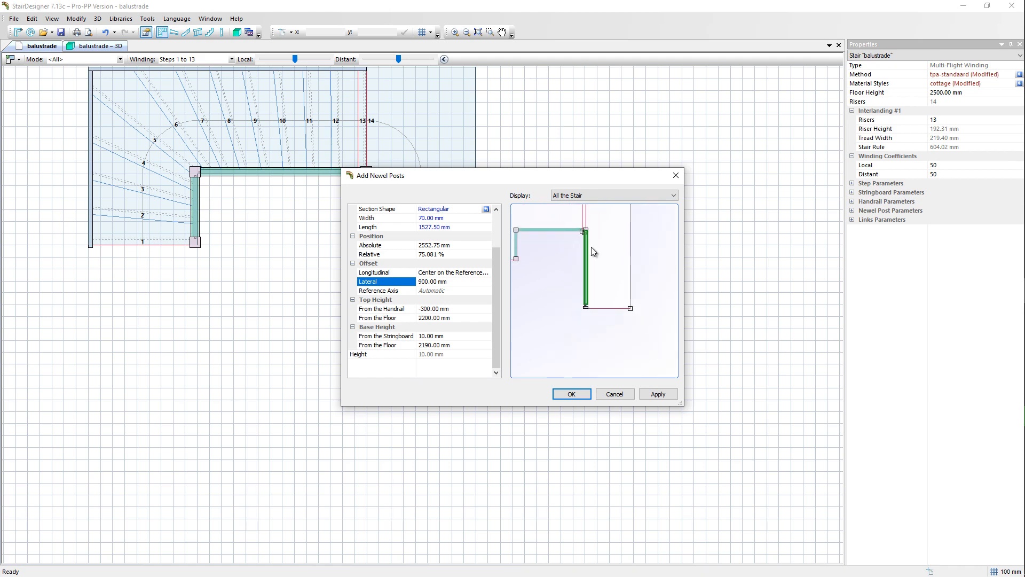
{"action": "left_click", "coordinate": [649, 394]}
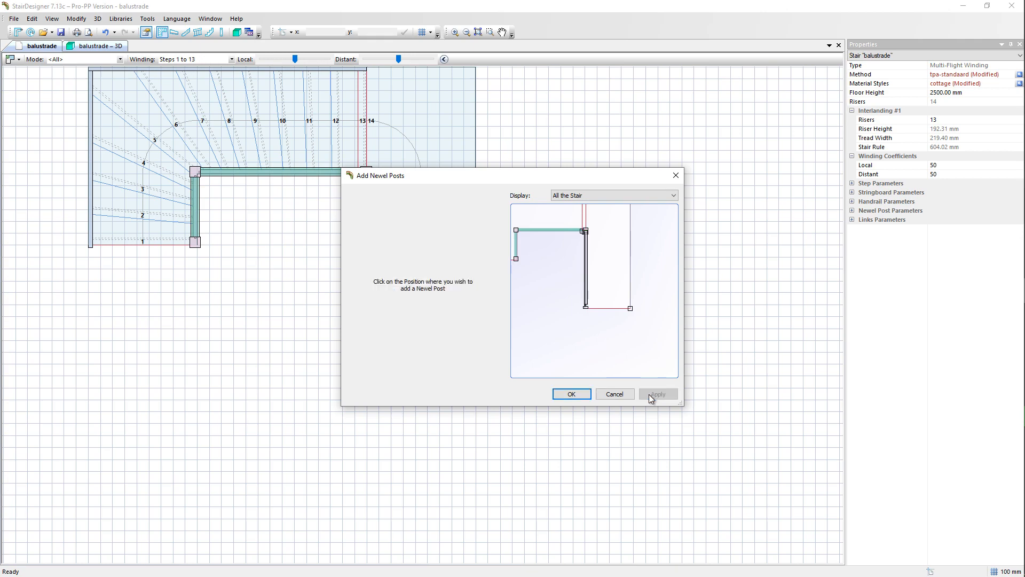
{"action": "left_click", "coordinate": [573, 394]}
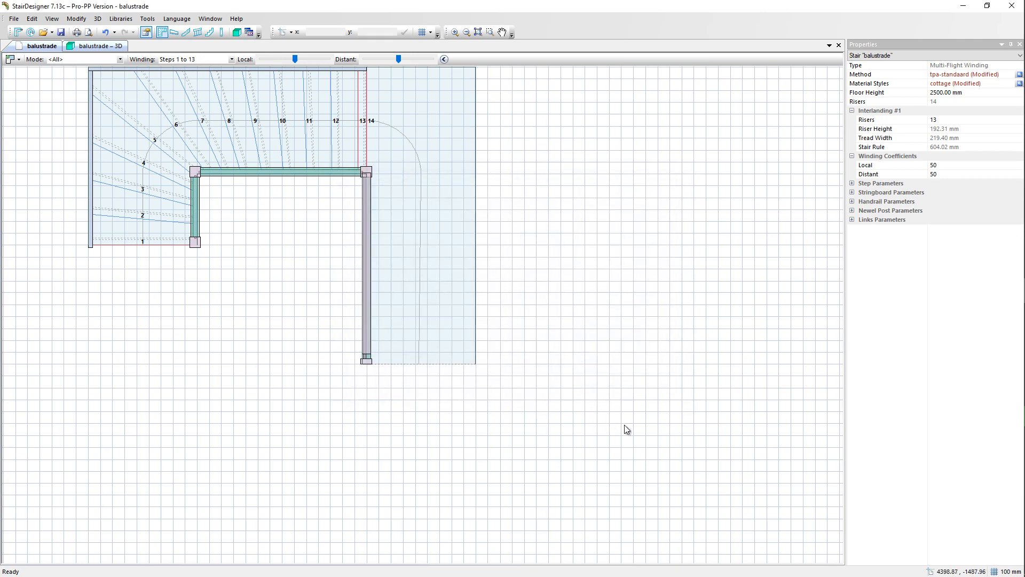
- Switch Newel Post #6's longitudinal offset from the reference point to Other and set it to 40 mm
{"action": "scroll", "coordinate": [626, 429], "scroll_direction": "down", "scroll_amount": 2}
{"action": "scroll", "coordinate": [450, 295], "scroll_direction": "up", "scroll_amount": 1}
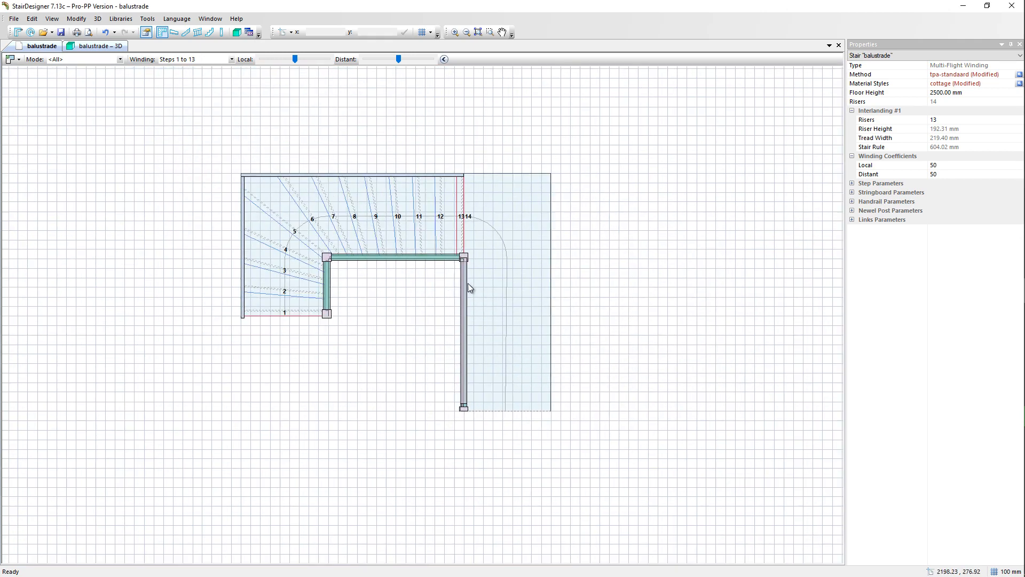
{"action": "scroll", "coordinate": [468, 283], "scroll_direction": "up", "scroll_amount": 1}
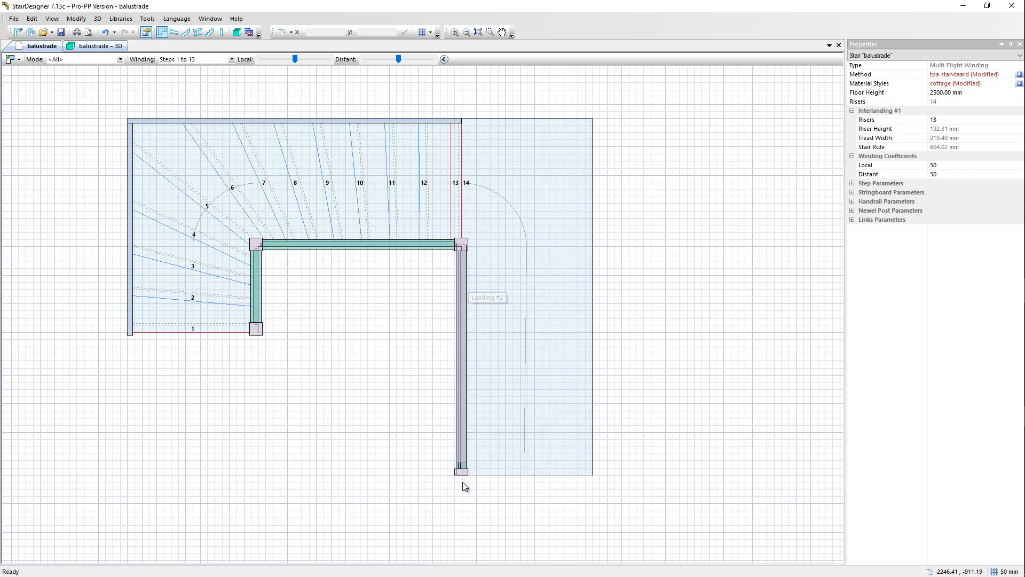
{"action": "scroll", "coordinate": [463, 482], "scroll_direction": "up", "scroll_amount": 2}
{"action": "scroll", "coordinate": [472, 448], "scroll_direction": "up", "scroll_amount": 2}
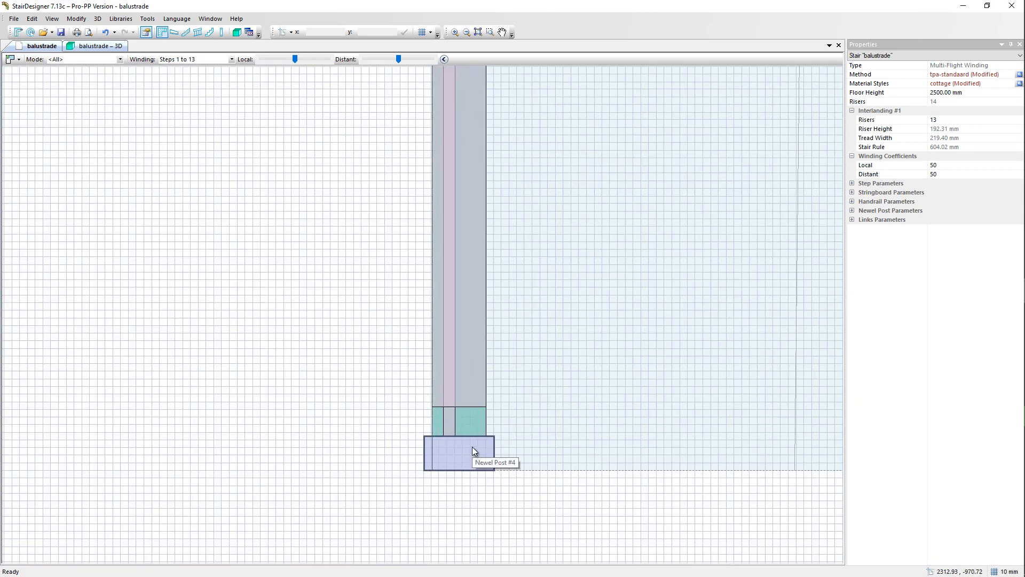
{"action": "scroll", "coordinate": [472, 446], "scroll_direction": "up", "scroll_amount": 3}
{"action": "scroll", "coordinate": [508, 400], "scroll_direction": "down", "scroll_amount": 1}
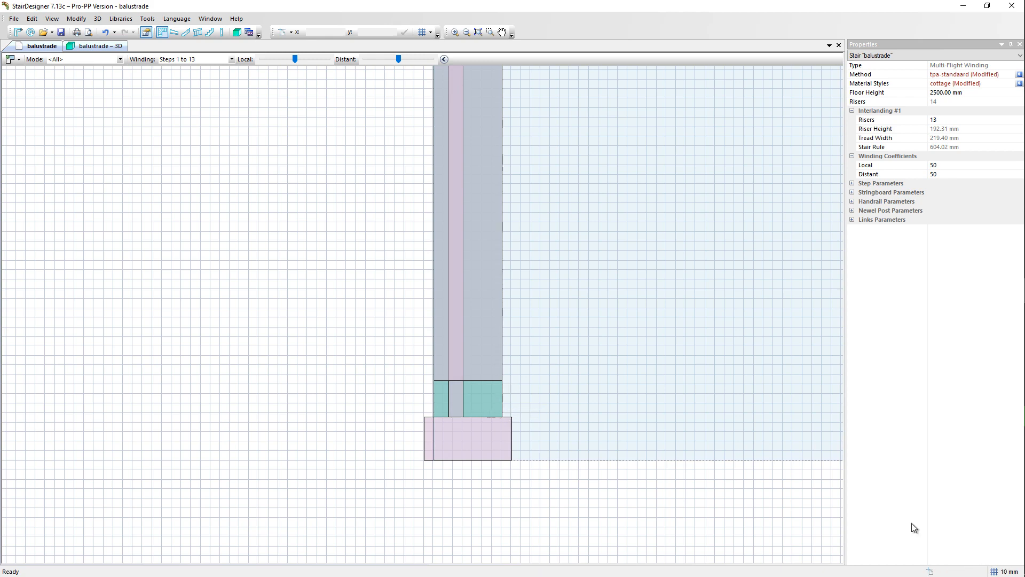
{"action": "left_click", "coordinate": [470, 377]}
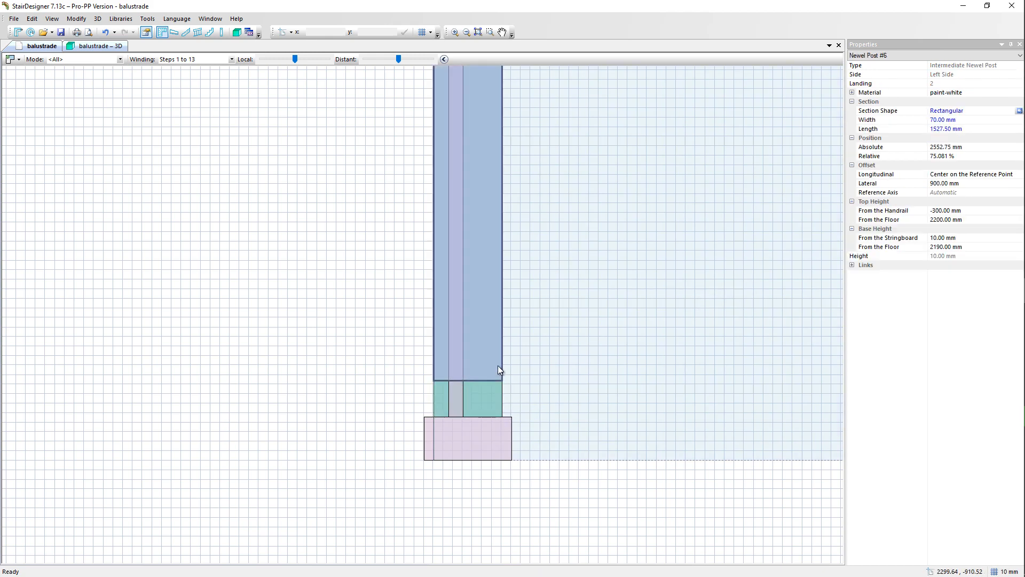
{"action": "left_click", "coordinate": [959, 174]}
{"action": "left_click", "coordinate": [958, 174]}
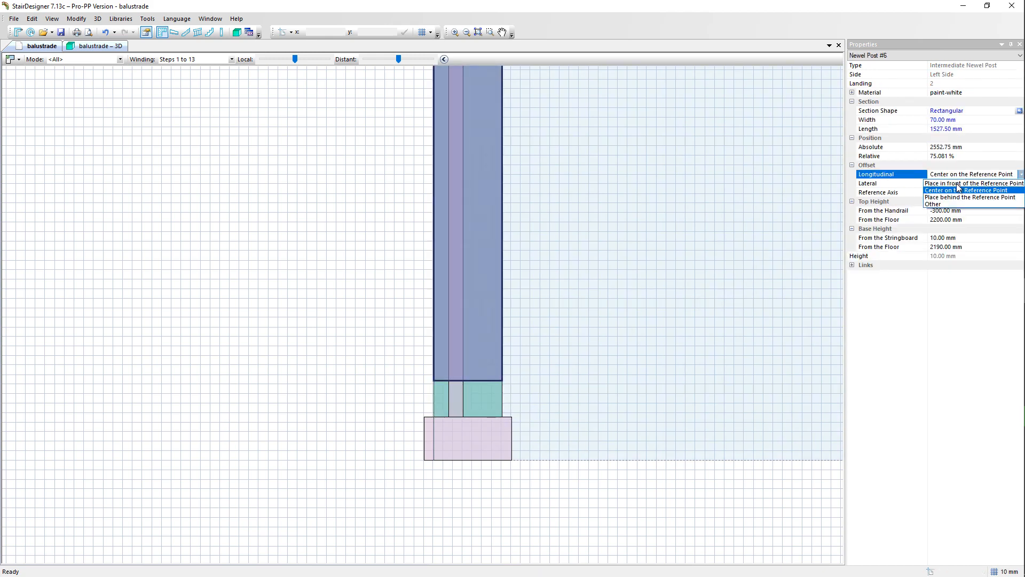
{"action": "left_click", "coordinate": [952, 202]}
{"action": "left_click_drag", "start_coordinate": [966, 174], "coordinate": [890, 166]}
{"action": "type", "text": "40"}
{"action": "key", "text": "Return"}
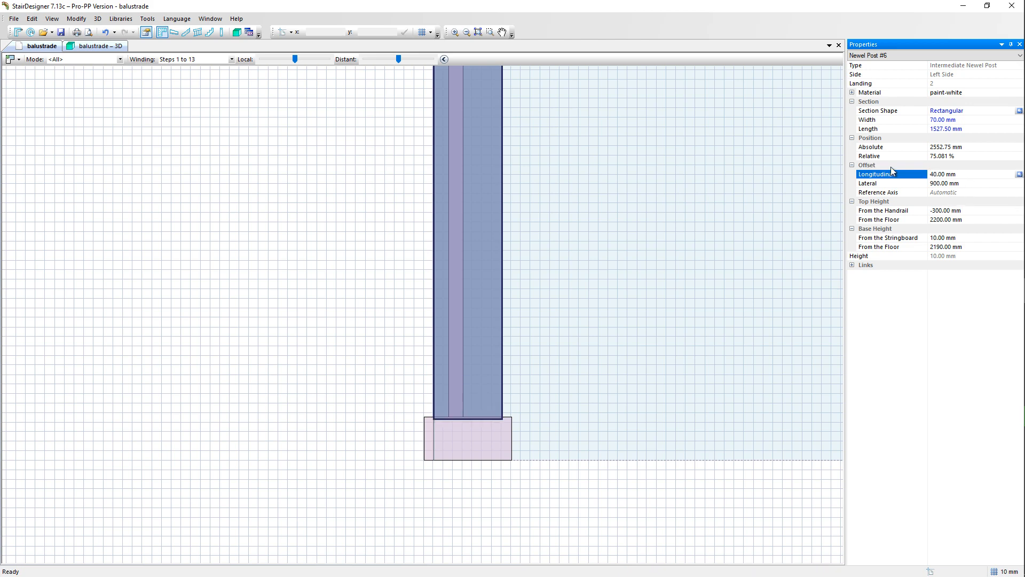
- Refine the longitudinal offset of Newel Post #6, trying 38.2 mm and settling on 38.5 mm, so its end meets Newel Post #4's face
{"action": "scroll", "coordinate": [501, 424], "scroll_direction": "up", "scroll_amount": 4}
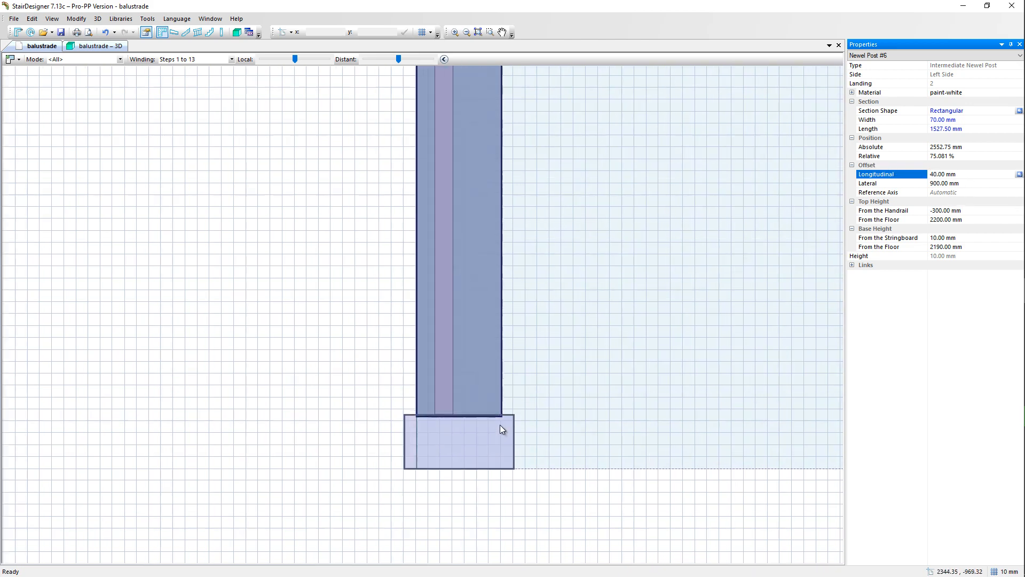
{"action": "scroll", "coordinate": [502, 419], "scroll_direction": "up", "scroll_amount": 3}
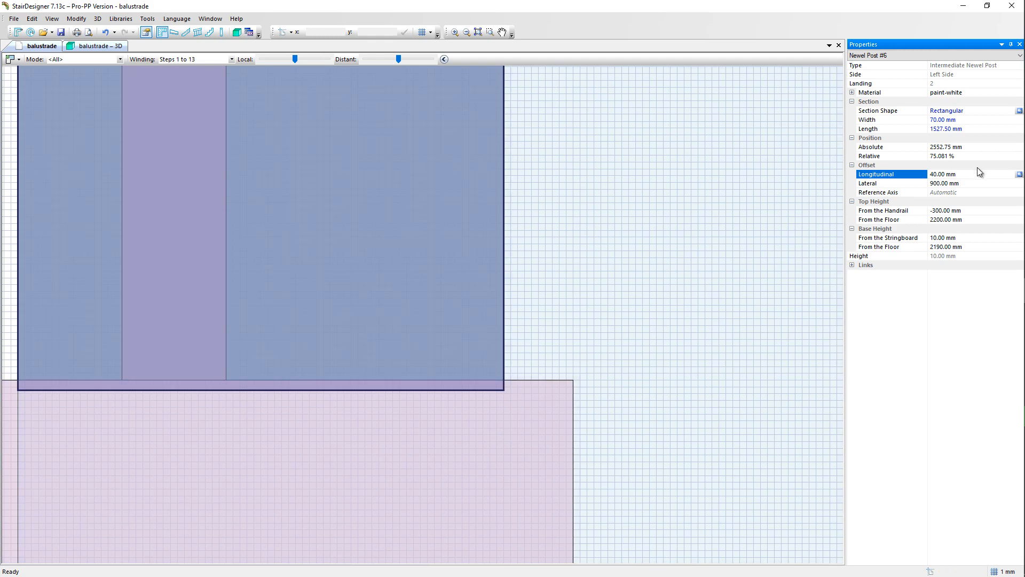
{"action": "left_click", "coordinate": [953, 174]}
{"action": "type", "text": "38.2"}
{"action": "key", "text": "Return"}
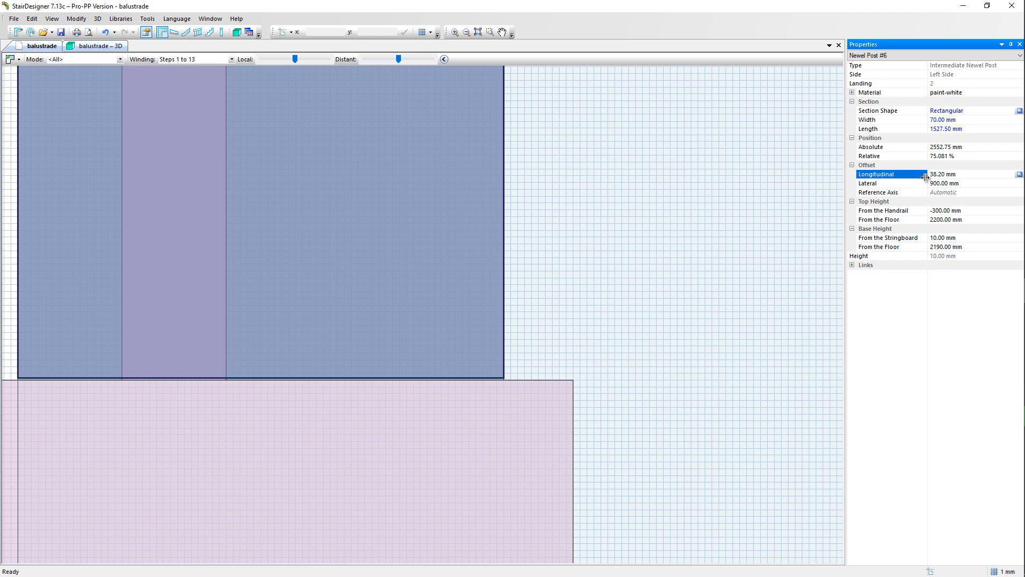
{"action": "left_click_drag", "start_coordinate": [938, 176], "coordinate": [982, 168]}
{"action": "type", "text": ".5"}
{"action": "key", "text": "Return"}
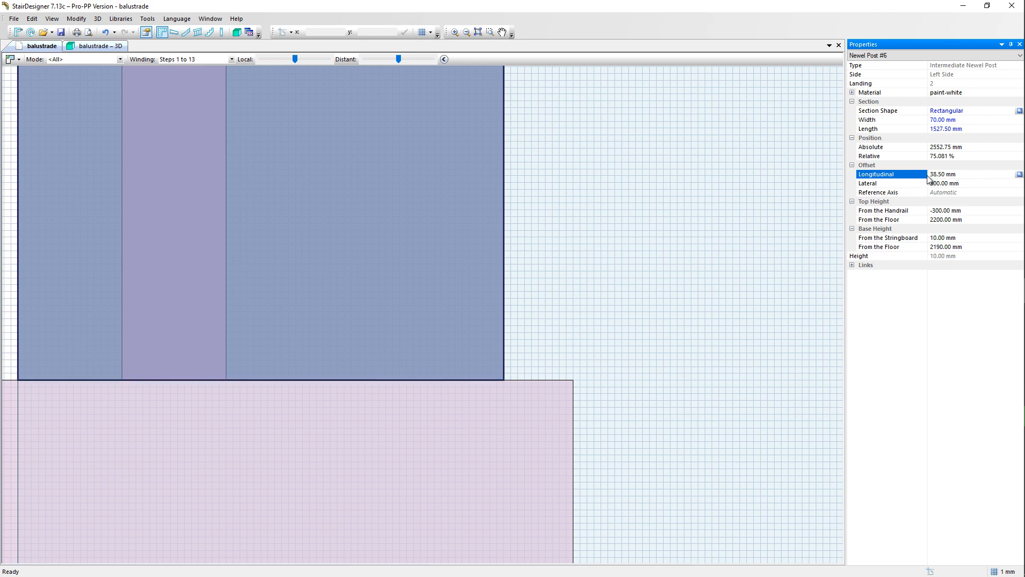
- Inspect the thin strip and fascia panel along the landing edge in the 3D model, from below and from the front
{"action": "left_click", "coordinate": [645, 279]}
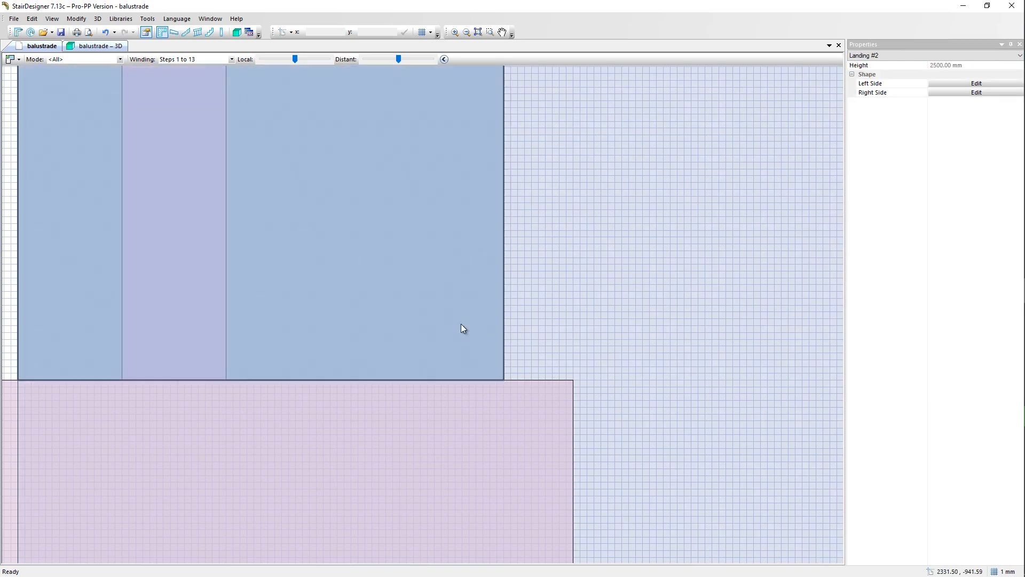
{"action": "scroll", "coordinate": [529, 332], "scroll_direction": "down", "scroll_amount": 6}
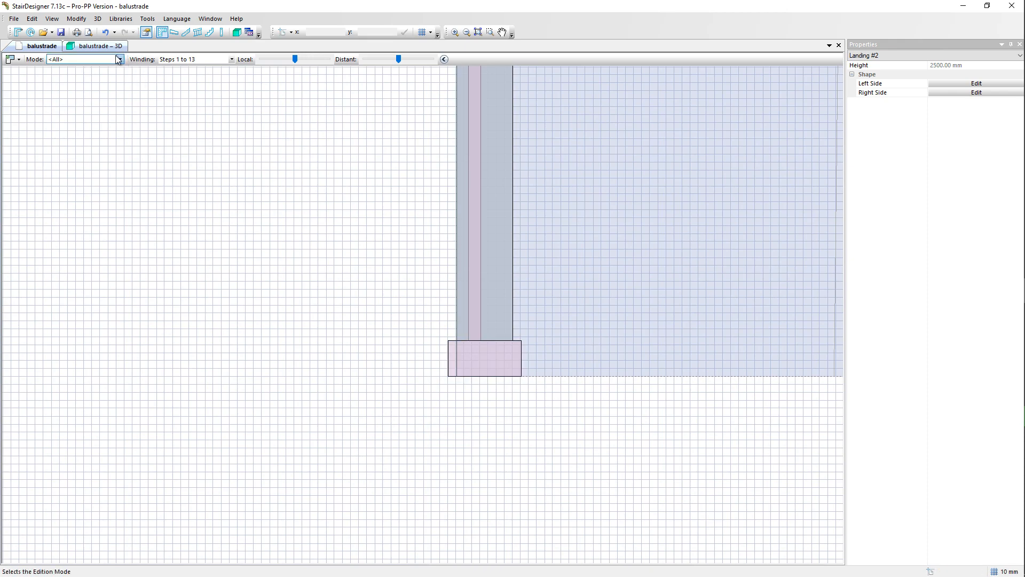
{"action": "left_click", "coordinate": [110, 48]}
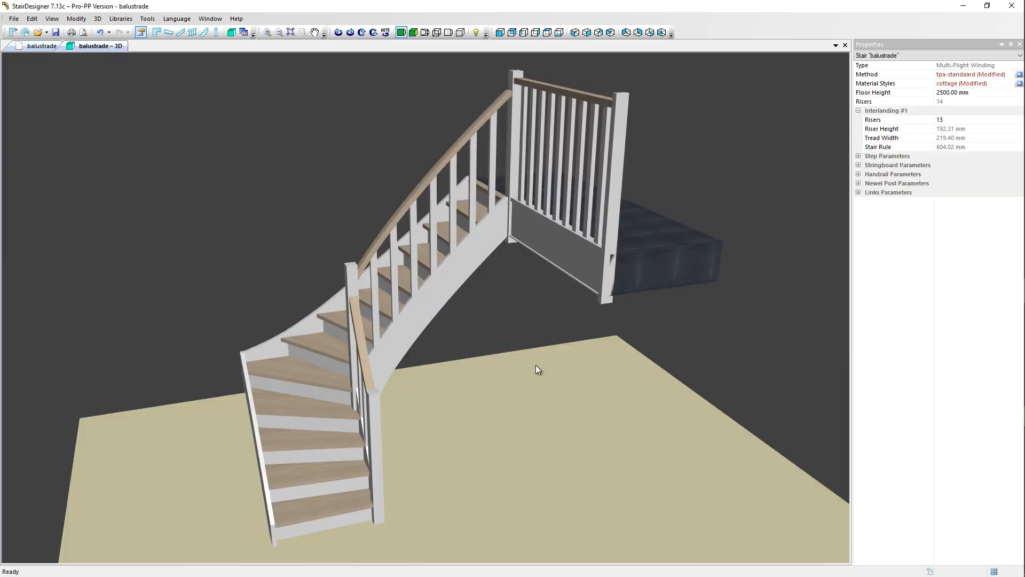
{"action": "left_click_drag", "start_coordinate": [536, 368], "coordinate": [490, 231]}
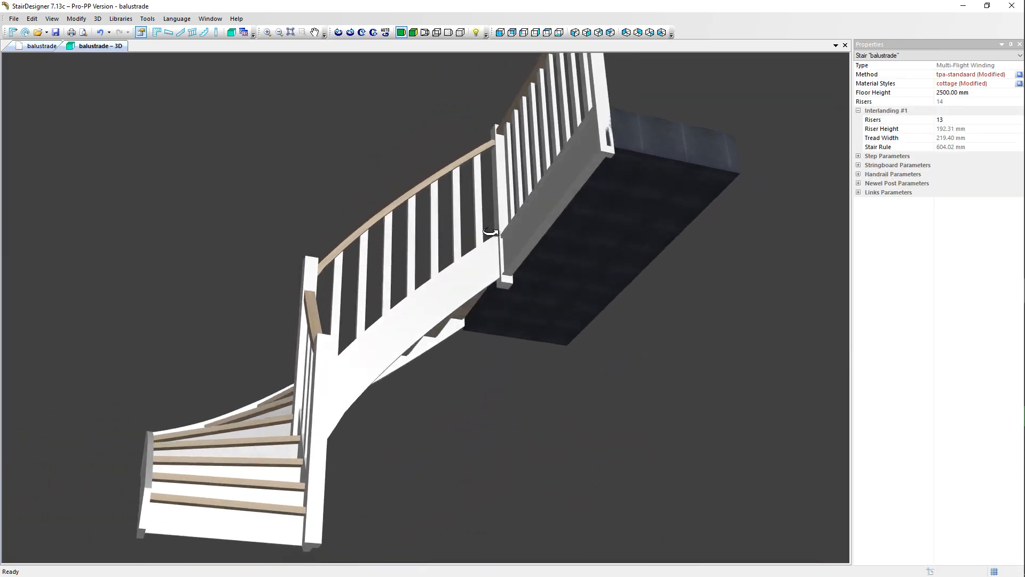
{"action": "scroll", "coordinate": [588, 152], "scroll_direction": "up", "scroll_amount": 5}
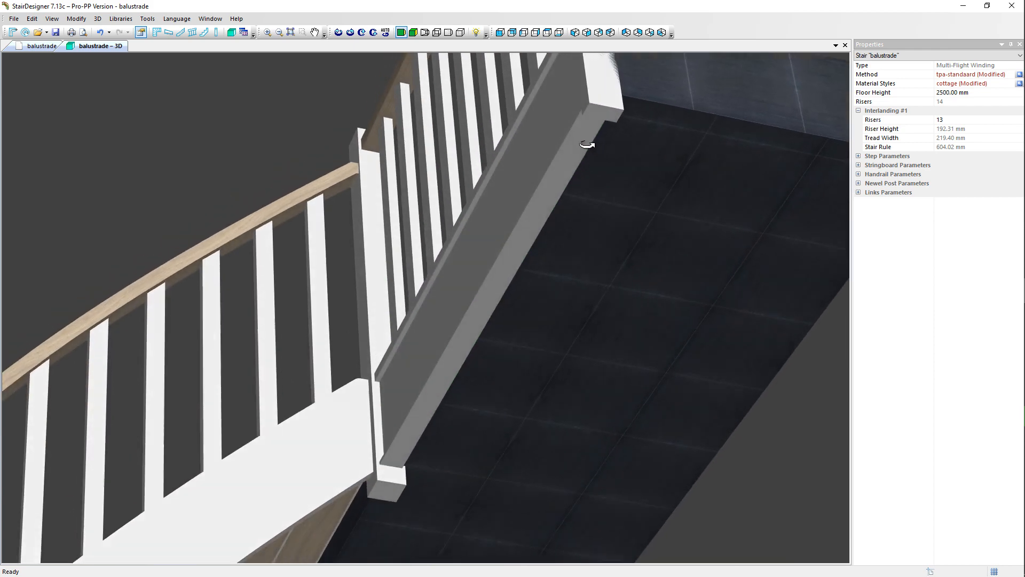
{"action": "scroll", "coordinate": [543, 191], "scroll_direction": "down", "scroll_amount": 3}
{"action": "left_click_drag", "start_coordinate": [479, 371], "coordinate": [488, 248]}
{"action": "scroll", "coordinate": [498, 268], "scroll_direction": "down", "scroll_amount": 2}
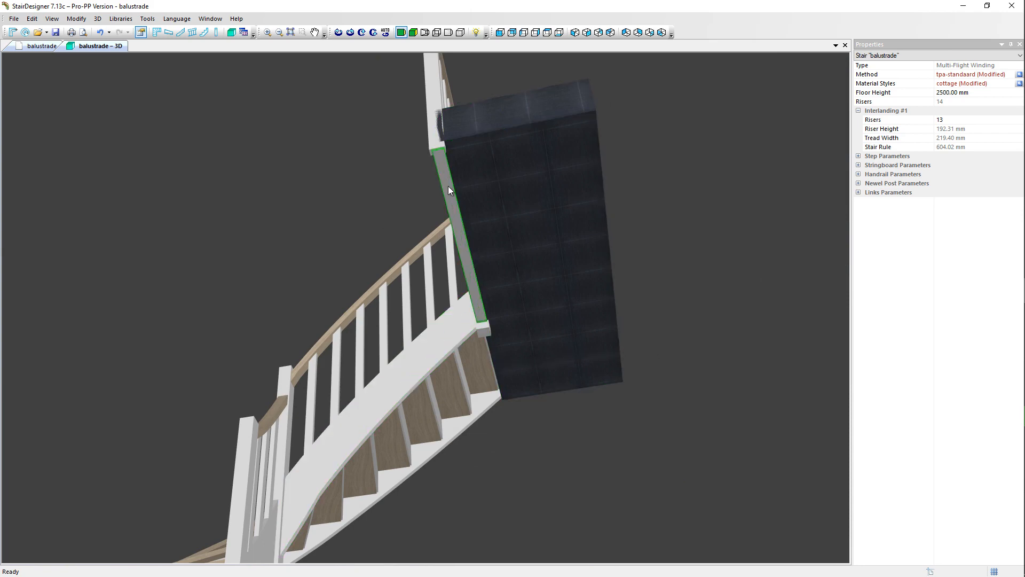
{"action": "left_click_drag", "start_coordinate": [492, 294], "coordinate": [366, 303]}
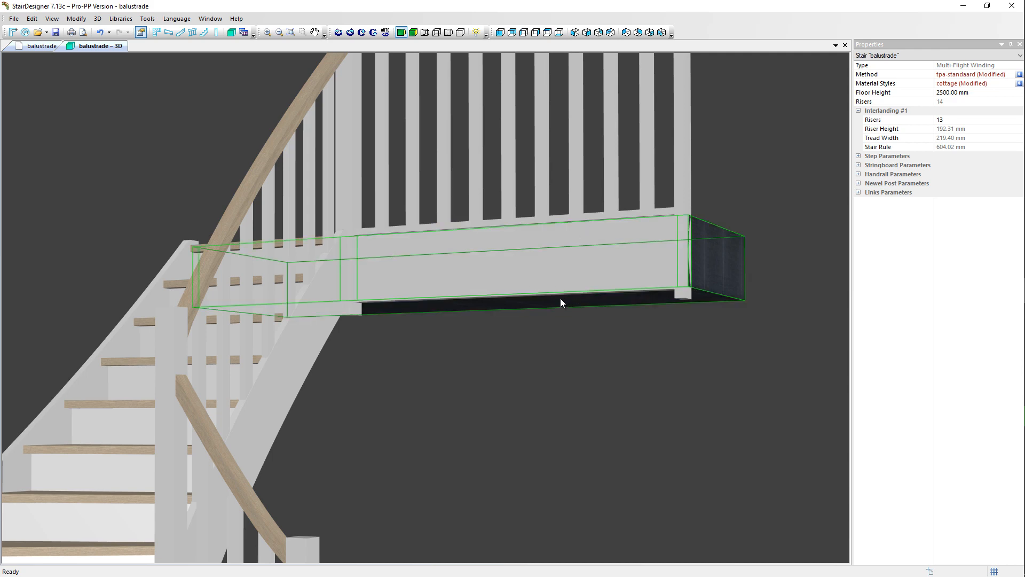
{"action": "middle_click_drag", "start_coordinate": [483, 303], "coordinate": [506, 406]}
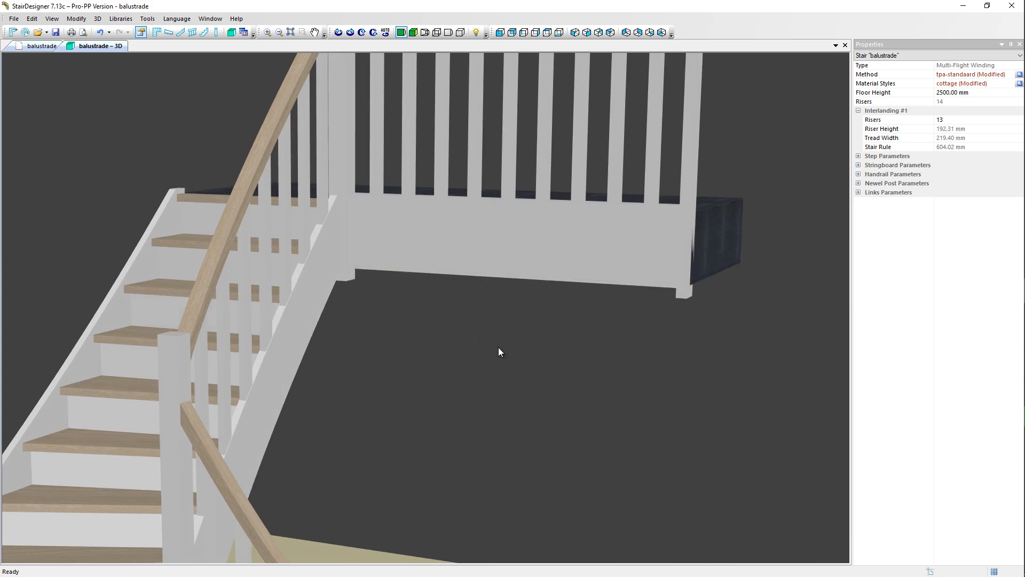
{"action": "middle_click_drag", "start_coordinate": [498, 348], "coordinate": [476, 244]}
- Set the length of the fascia panel, Newel Post #5, to 1547.50 mm
{"action": "left_click", "coordinate": [476, 242]}
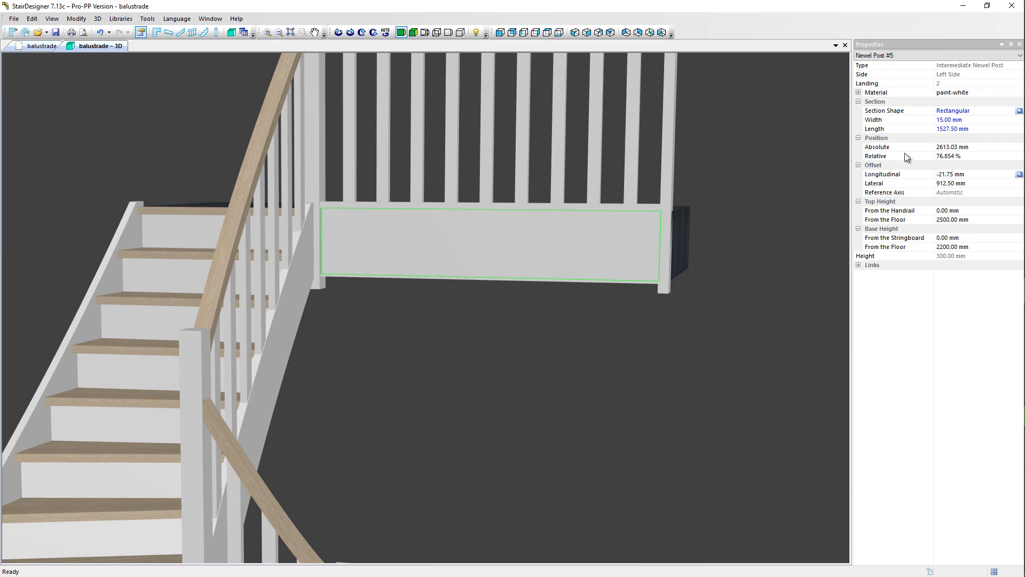
{"action": "left_click", "coordinate": [945, 130]}
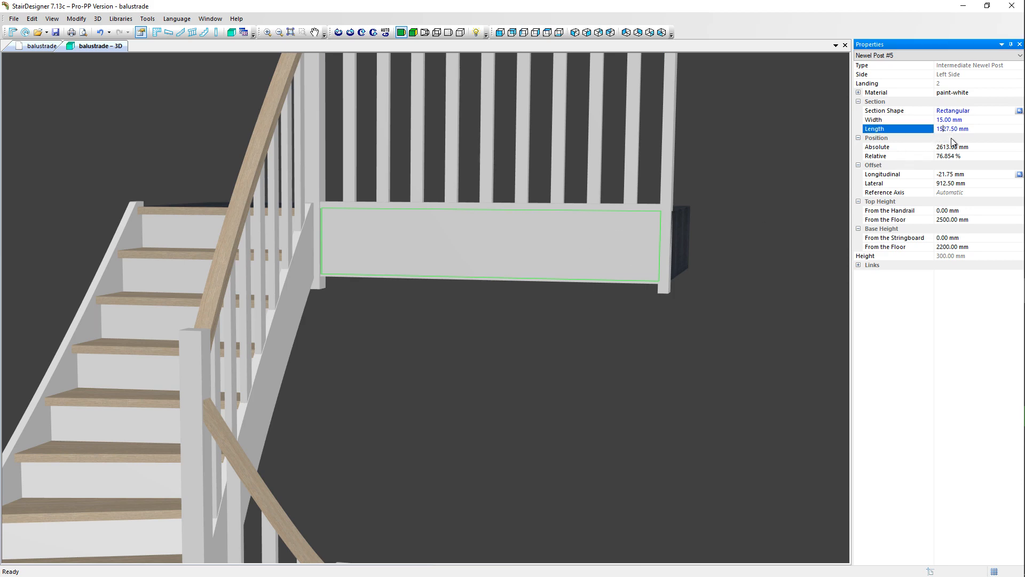
{"action": "type", "text": "4"}
{"action": "key", "text": "Delete"}
- Set the fascia panel's top height to 2510 mm and its base height to 2197 mm, both from the floor
{"action": "left_click", "coordinate": [943, 220]}
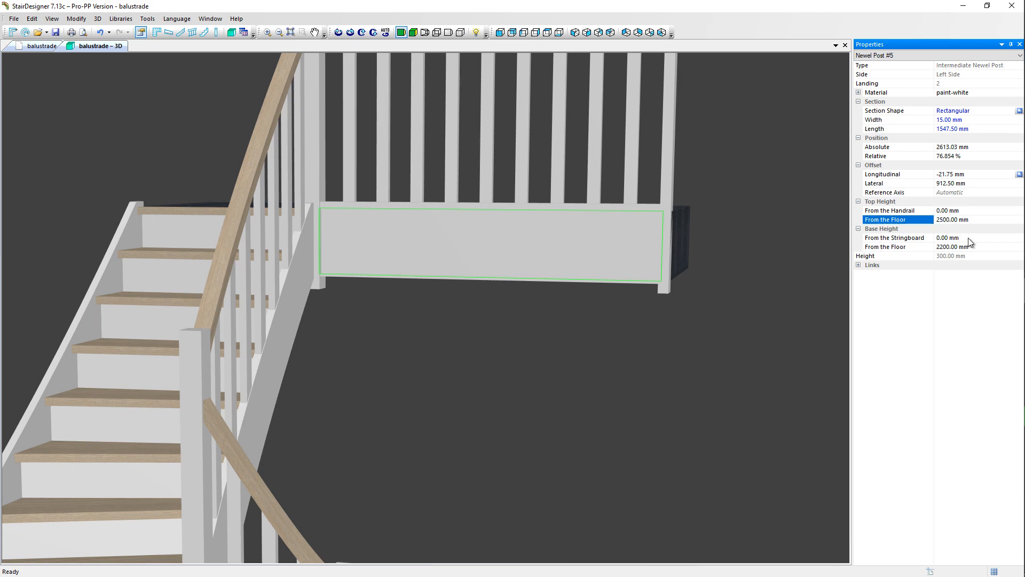
{"action": "key", "text": "Delete"}
{"action": "type", "text": "1"}
{"action": "key", "text": "Return"}
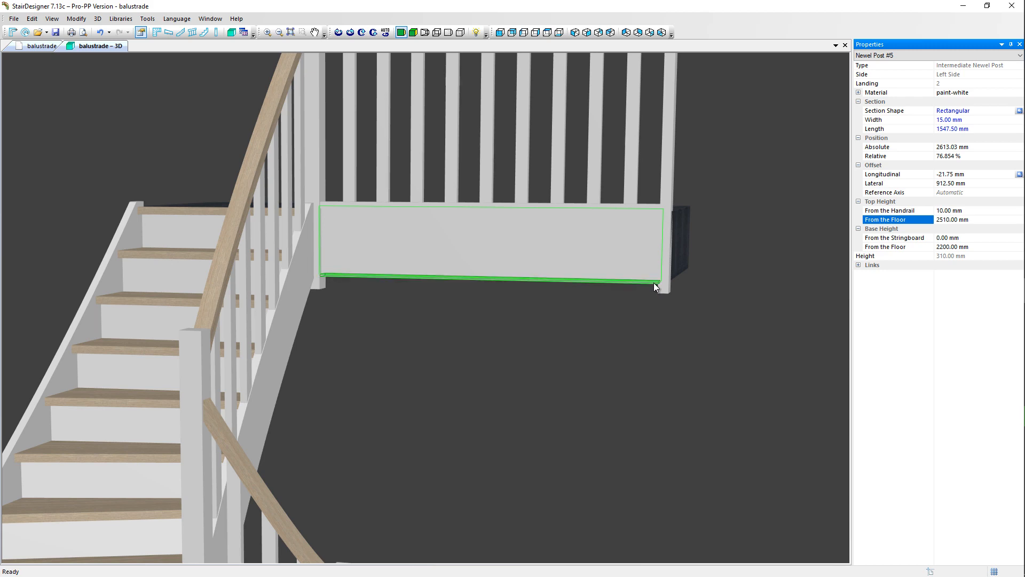
{"action": "left_click", "coordinate": [977, 247]}
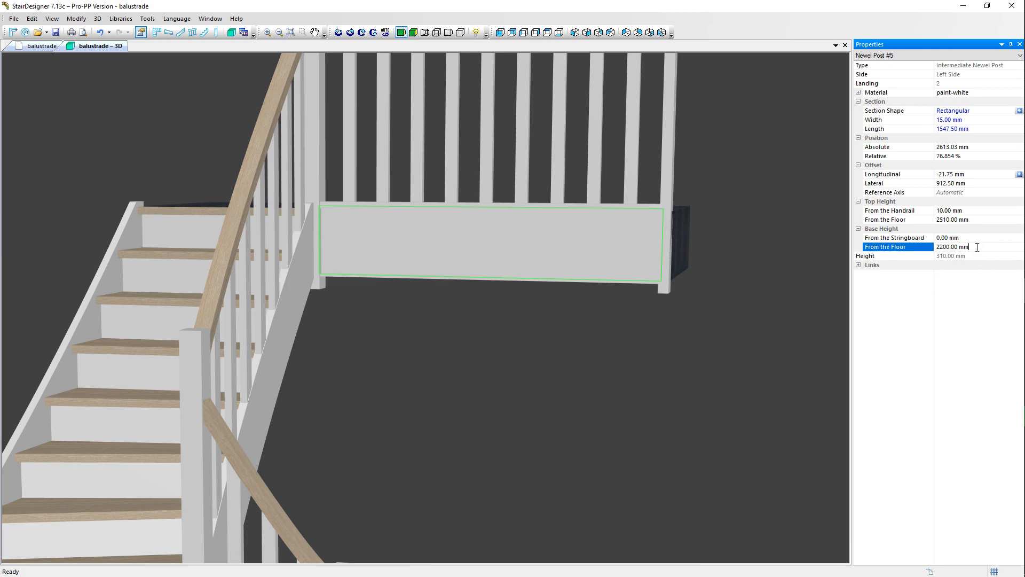
{"action": "type", "text": "2197"}
{"action": "key", "text": "Return"}
- Examine the adjusted fascia panel up close in 3D, and view the whole staircase and landing balustrade from several angles
{"action": "scroll", "coordinate": [527, 375], "scroll_direction": "up", "scroll_amount": 2}
{"action": "left_click_drag", "start_coordinate": [502, 364], "coordinate": [540, 356]}
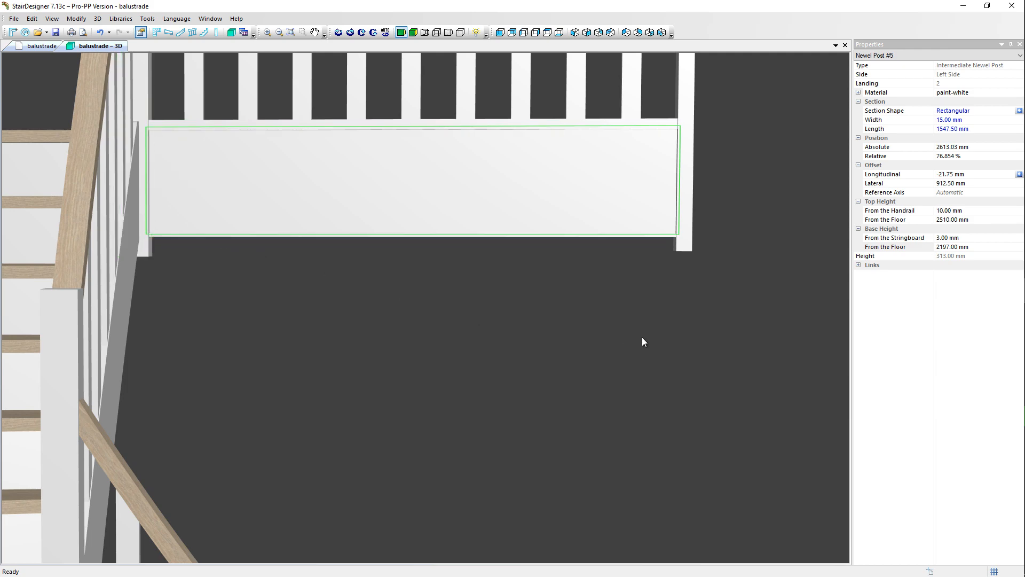
{"action": "left_click_drag", "start_coordinate": [644, 343], "coordinate": [460, 340]}
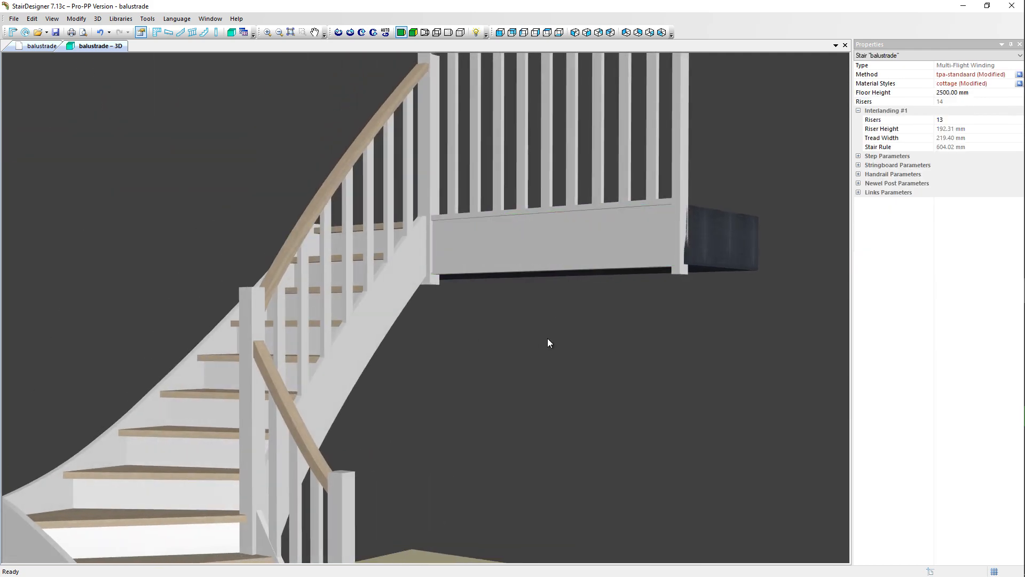
{"action": "left_click_drag", "start_coordinate": [655, 339], "coordinate": [531, 329]}
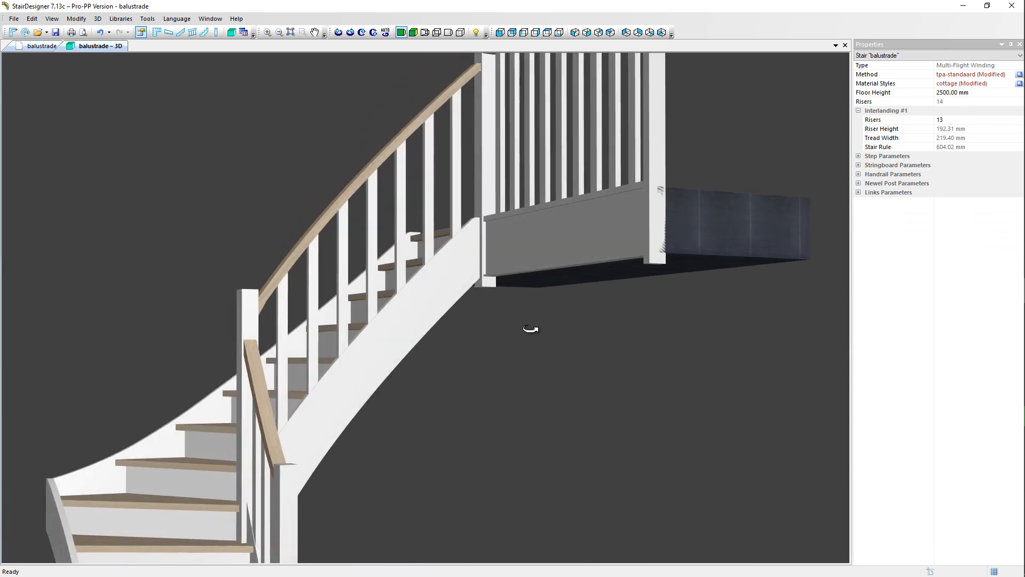
{"action": "scroll", "coordinate": [524, 329], "scroll_direction": "down", "scroll_amount": 5}
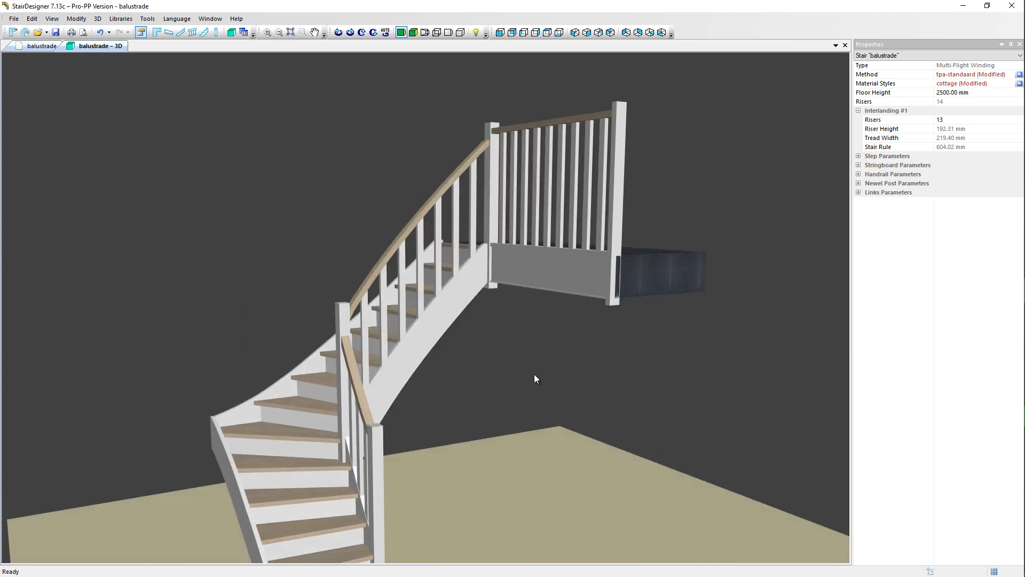
{"action": "scroll", "coordinate": [454, 299], "scroll_direction": "down", "scroll_amount": 3}
{"action": "left_click_drag", "start_coordinate": [492, 367], "coordinate": [522, 408]}
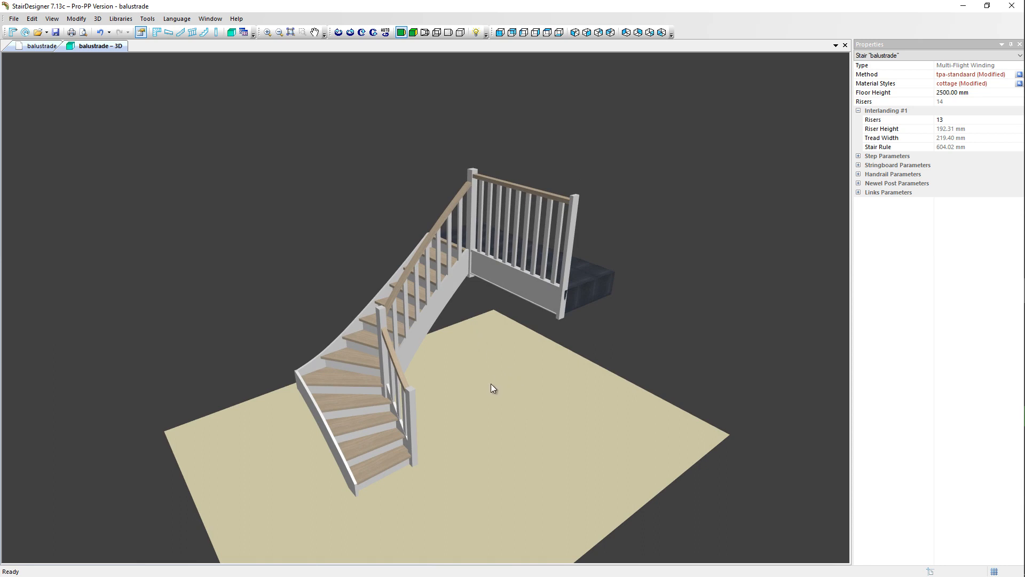
{"action": "left_click_drag", "start_coordinate": [478, 407], "coordinate": [559, 348]}
{"action": "scroll", "coordinate": [630, 296], "scroll_direction": "up", "scroll_amount": 2}
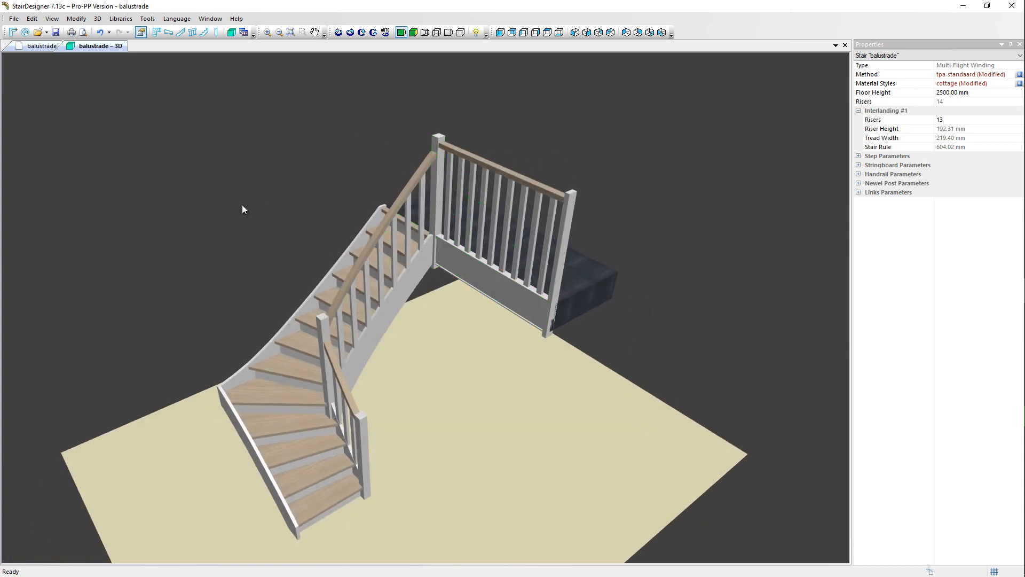
{"action": "left_click_drag", "start_coordinate": [242, 209], "coordinate": [508, 387]}
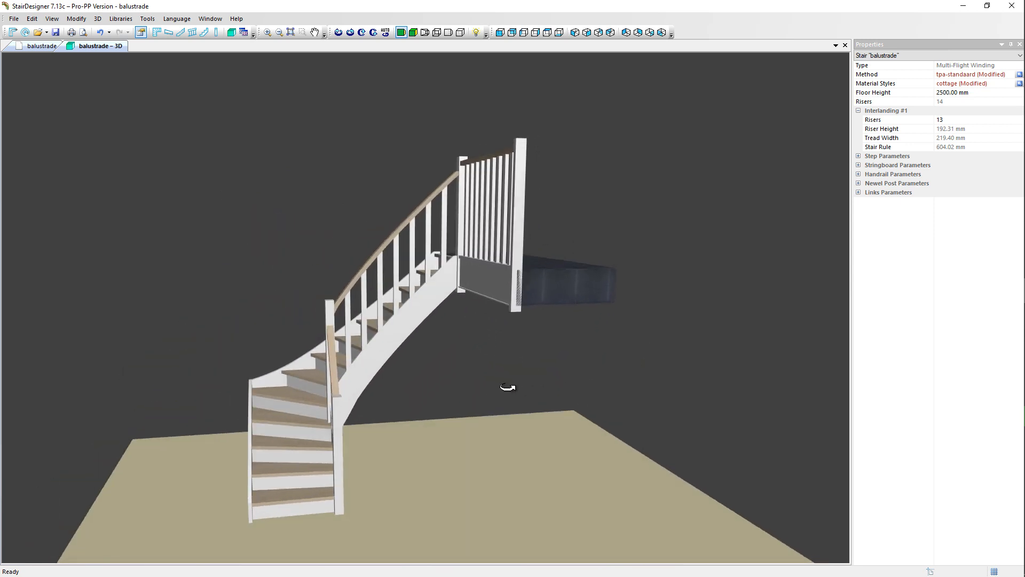